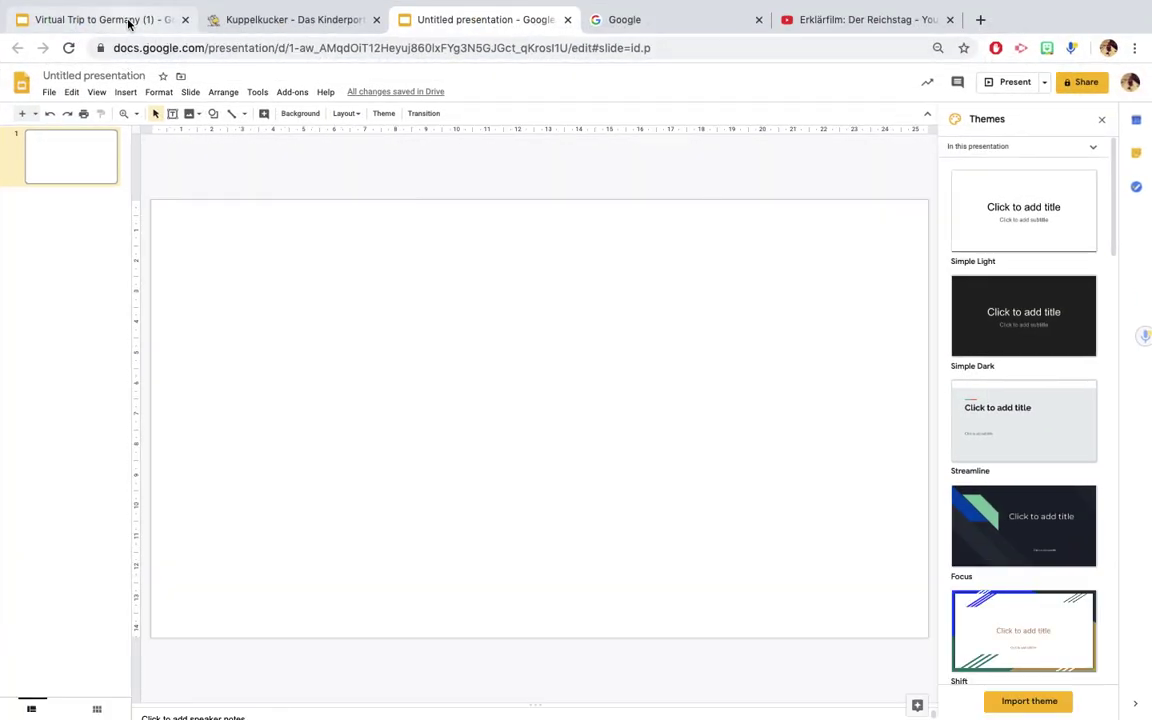
# - Look at the opening slide of the Virtual Trip to Germany presentation, then return to the untitled presentation
pyautogui.click(129, 22)
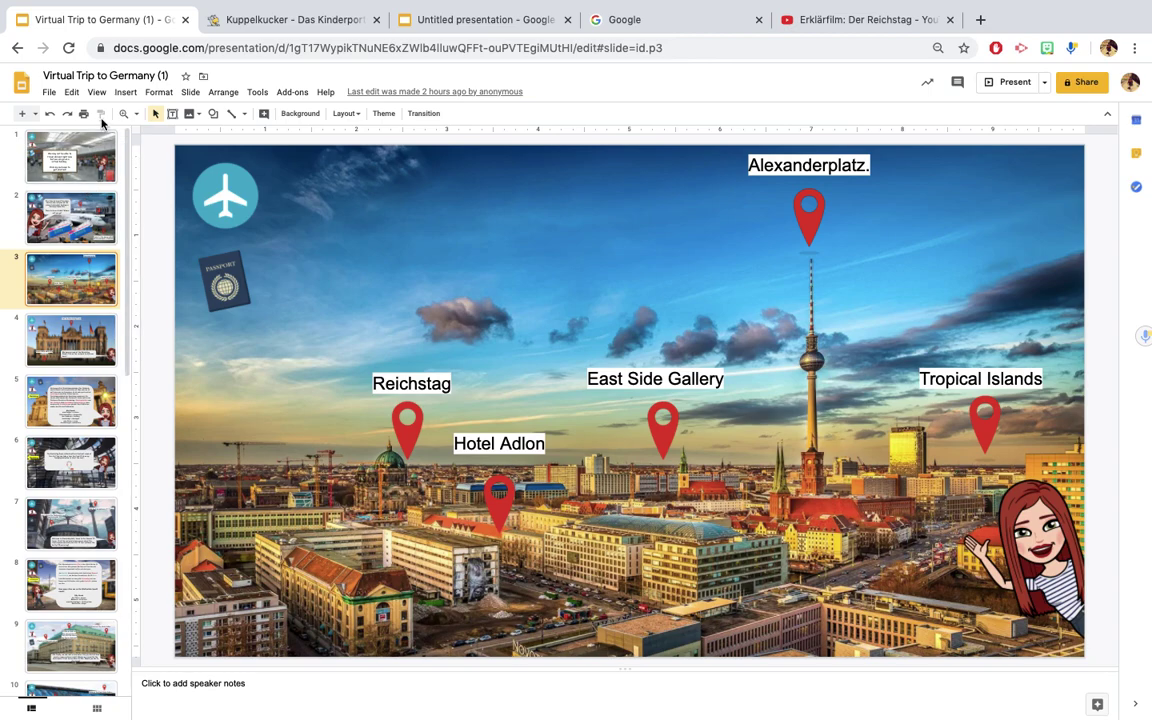
pyautogui.click(89, 148)
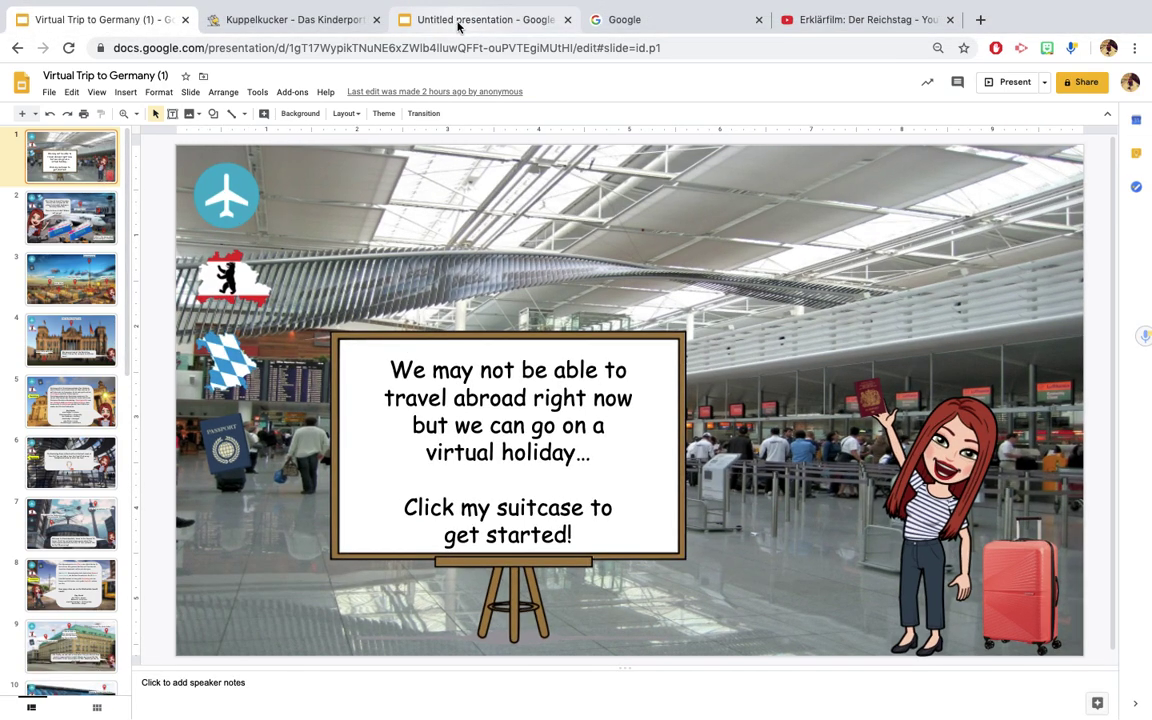
pyautogui.click(458, 26)
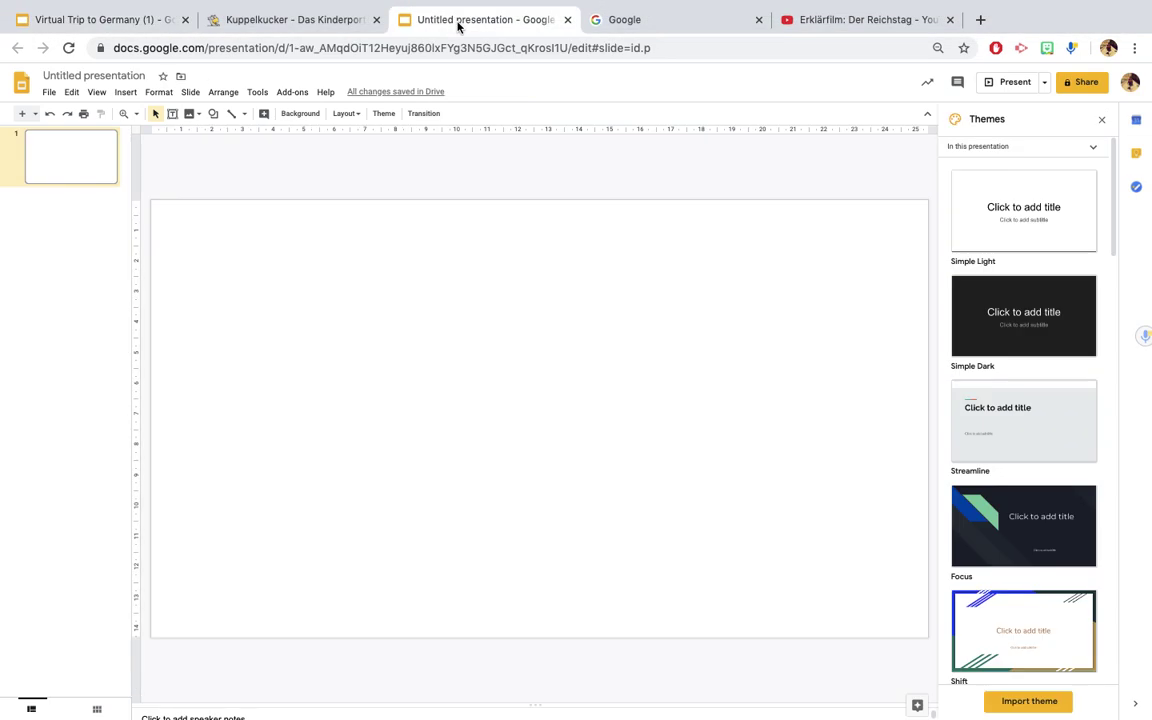
# - Search Google images for "reichstag berlin" as a background image for the blank slide
pyautogui.click(308, 118)
pyautogui.click(632, 394)
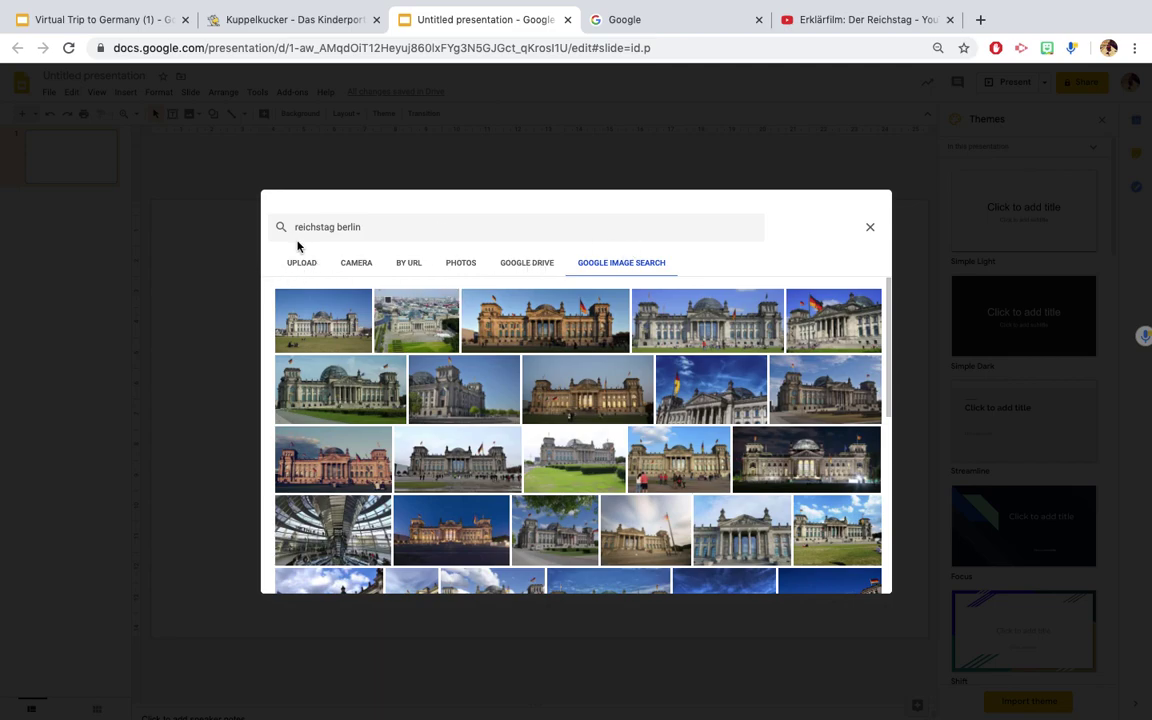
pyautogui.click(300, 263)
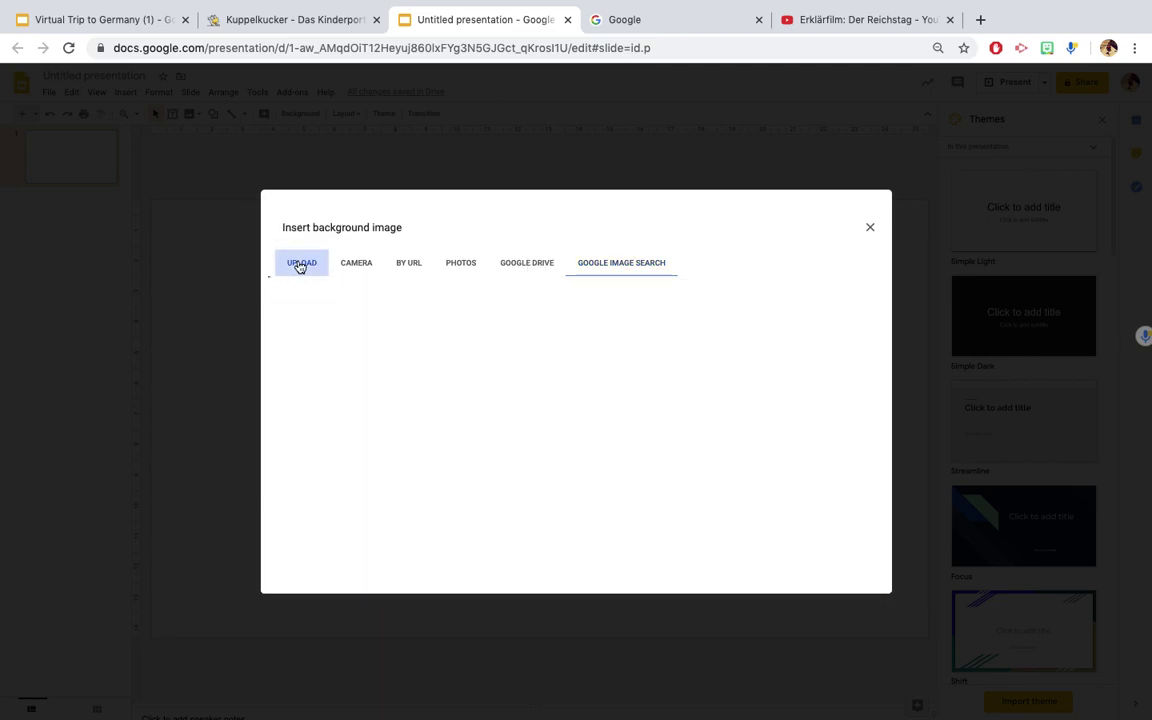
pyautogui.click(616, 264)
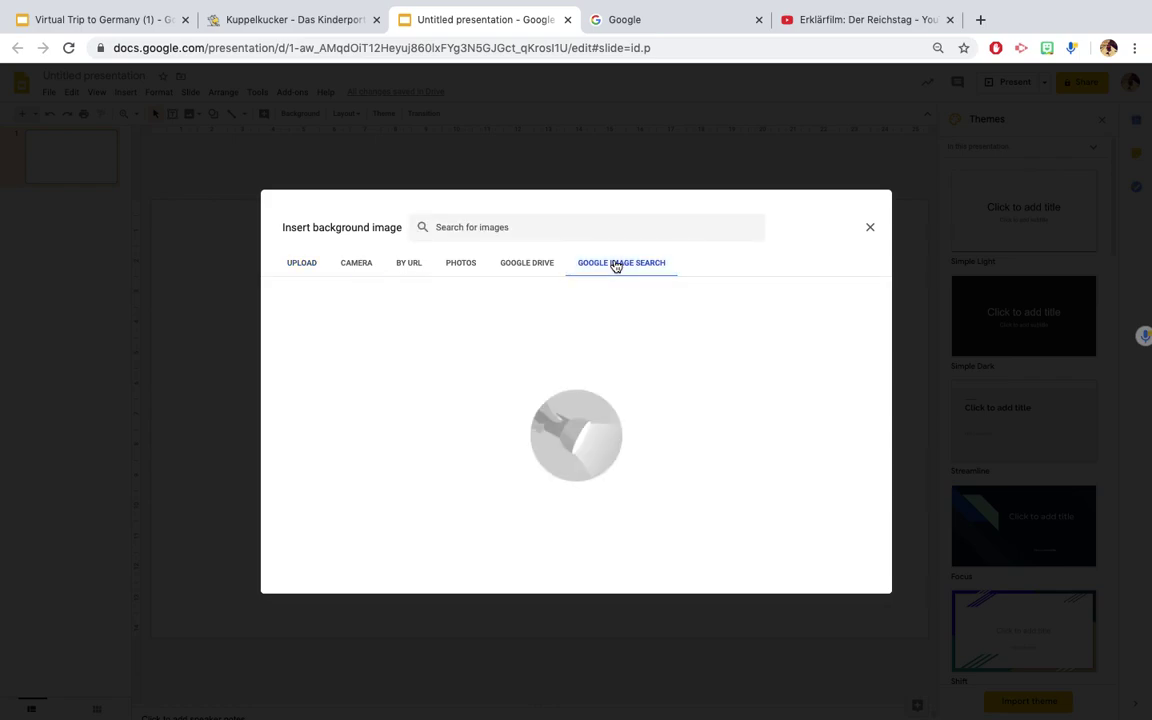
pyautogui.click(545, 226)
pyautogui.write('reichs')
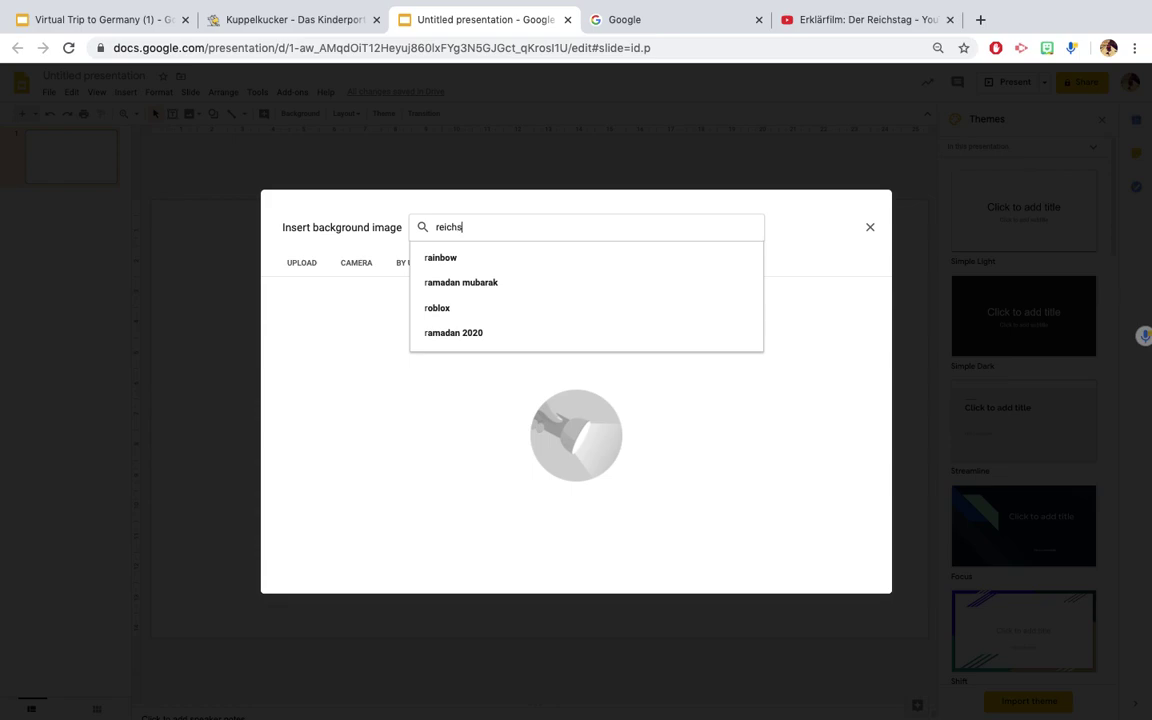
pyautogui.write('tag ')
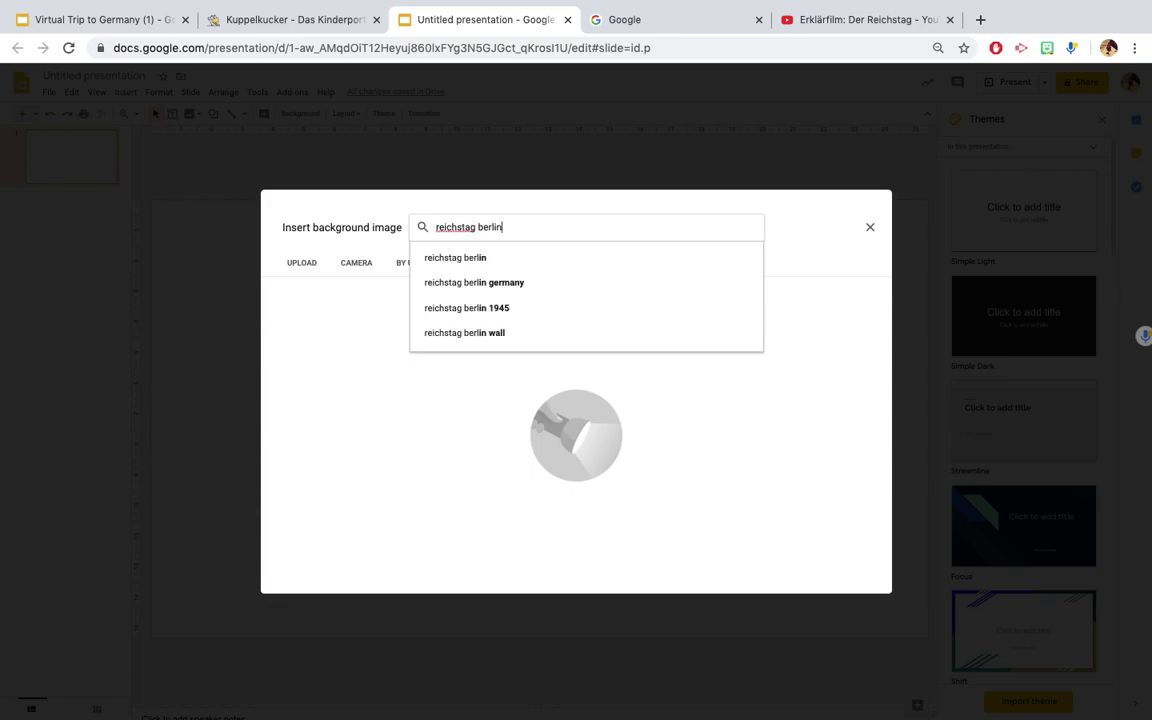
pyautogui.write('berlin')
pyautogui.click(540, 258)
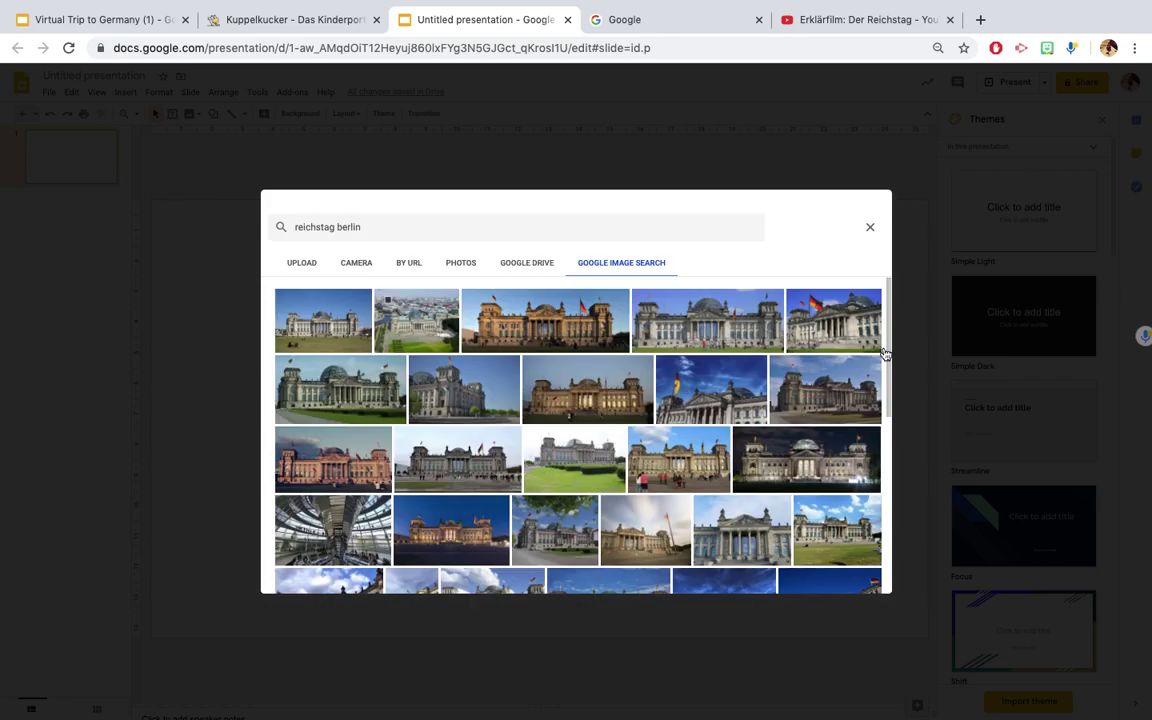
# - Set the Reichstag photo with the large German flag in front as the slide's background
pyautogui.click(838, 311)
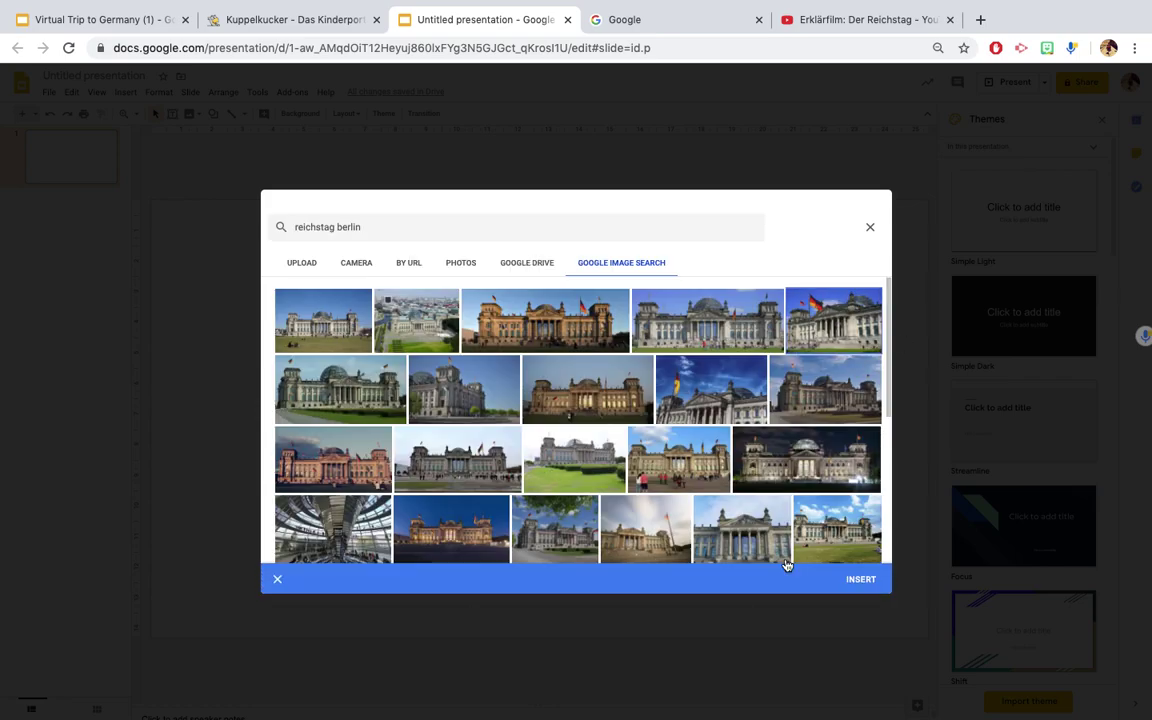
pyautogui.click(866, 580)
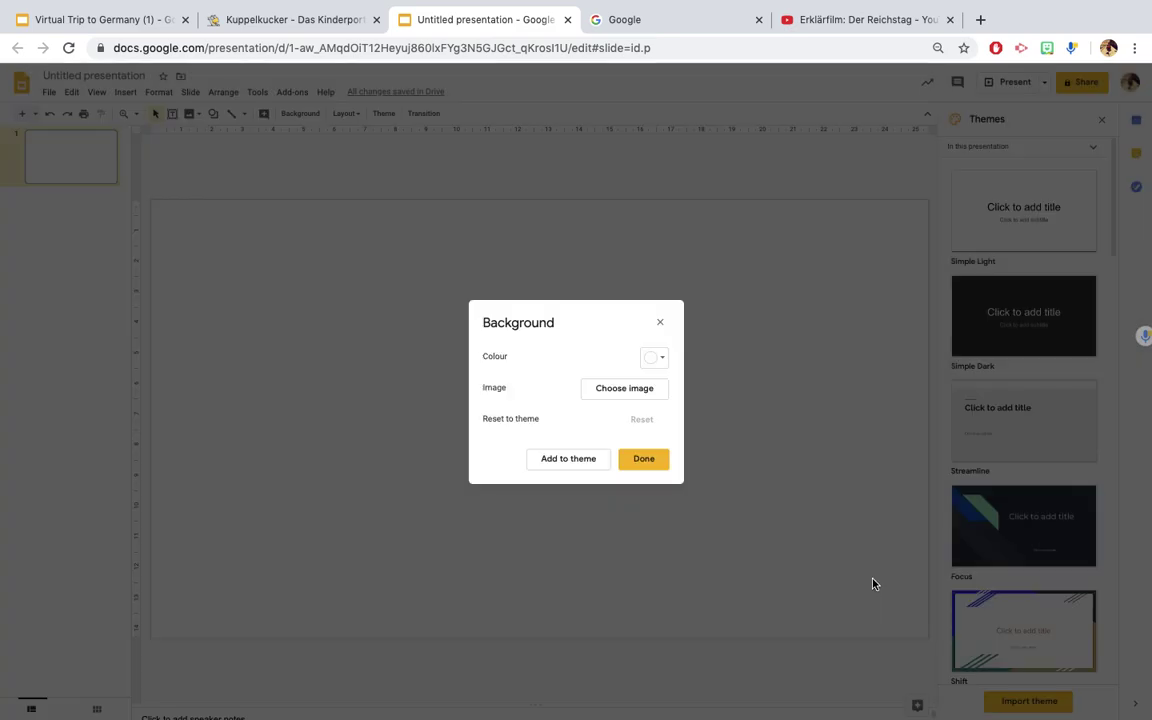
pyautogui.click(648, 459)
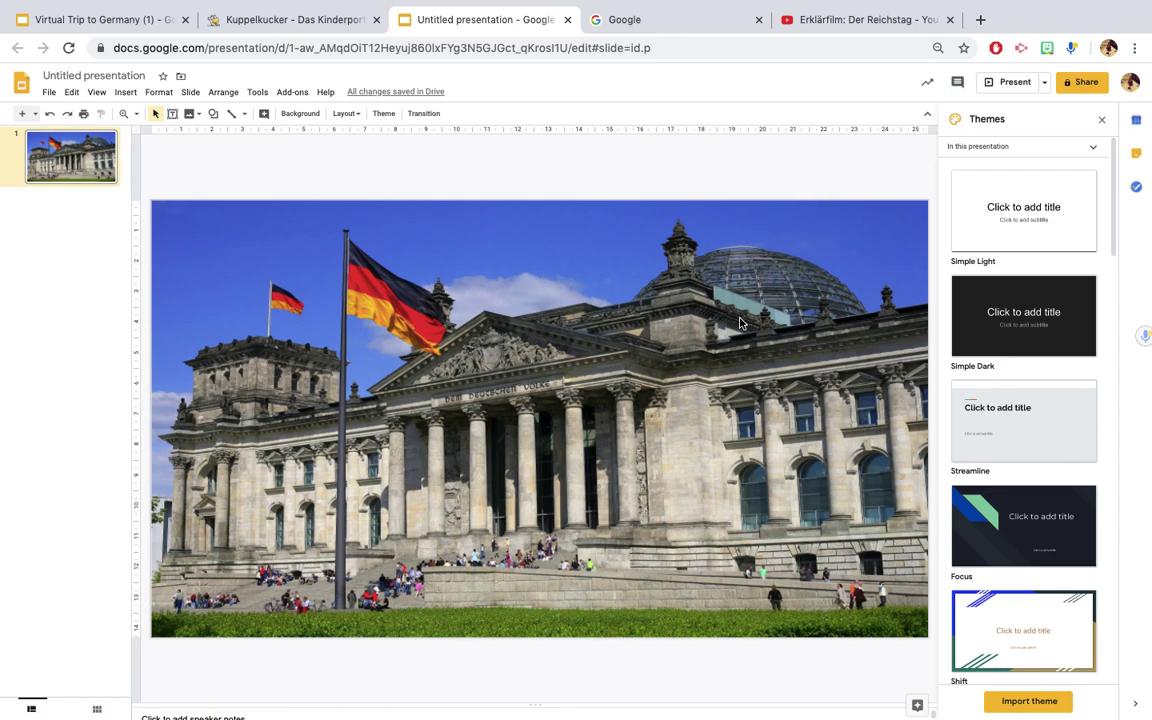
# - Switch to the Google page and run an image search for "red location pin"
pyautogui.click(639, 22)
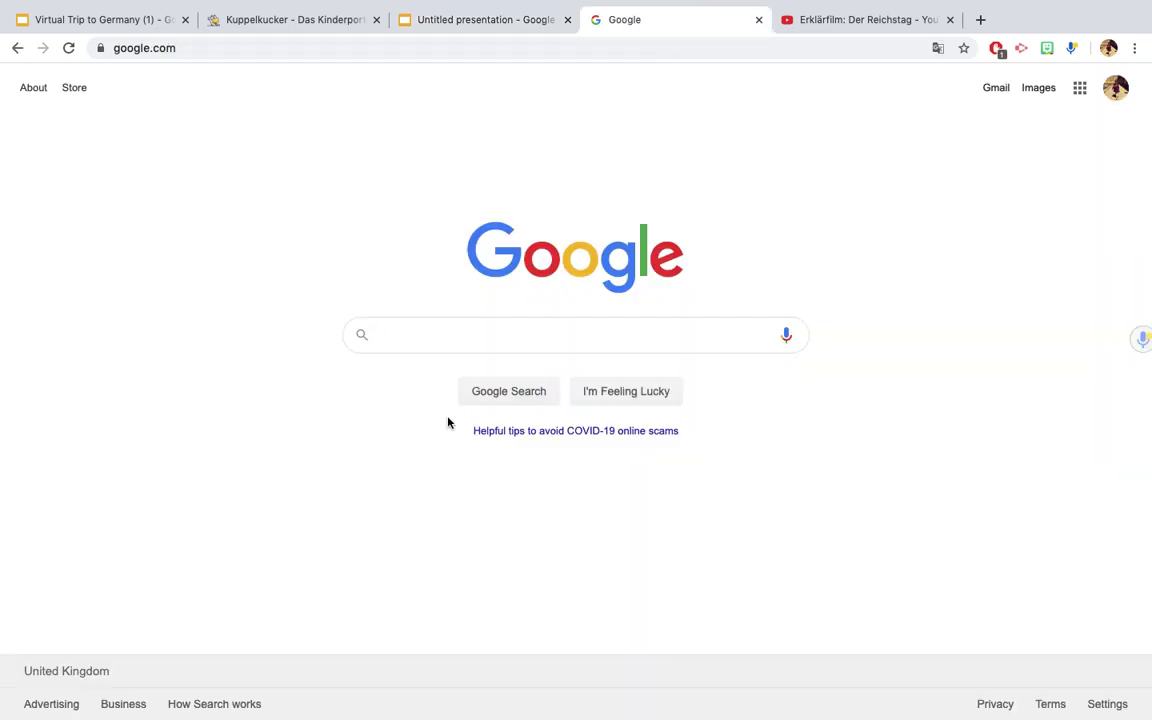
pyautogui.write('red')
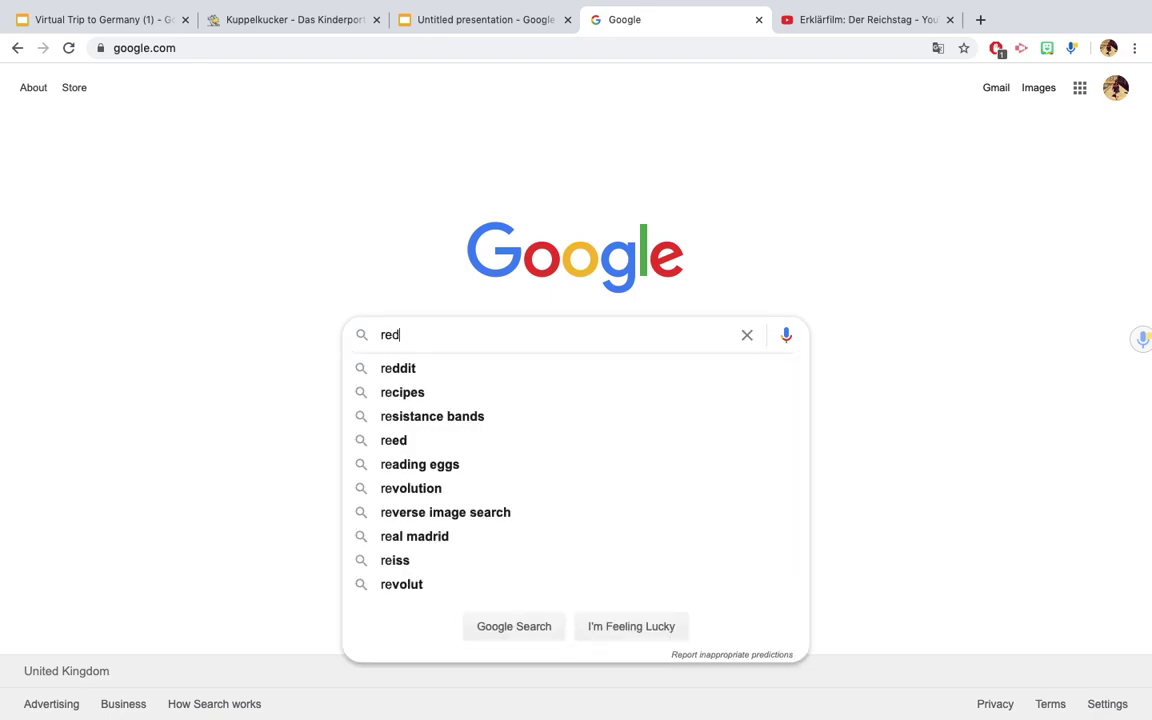
pyautogui.write(' location pin')
pyautogui.press('Return')
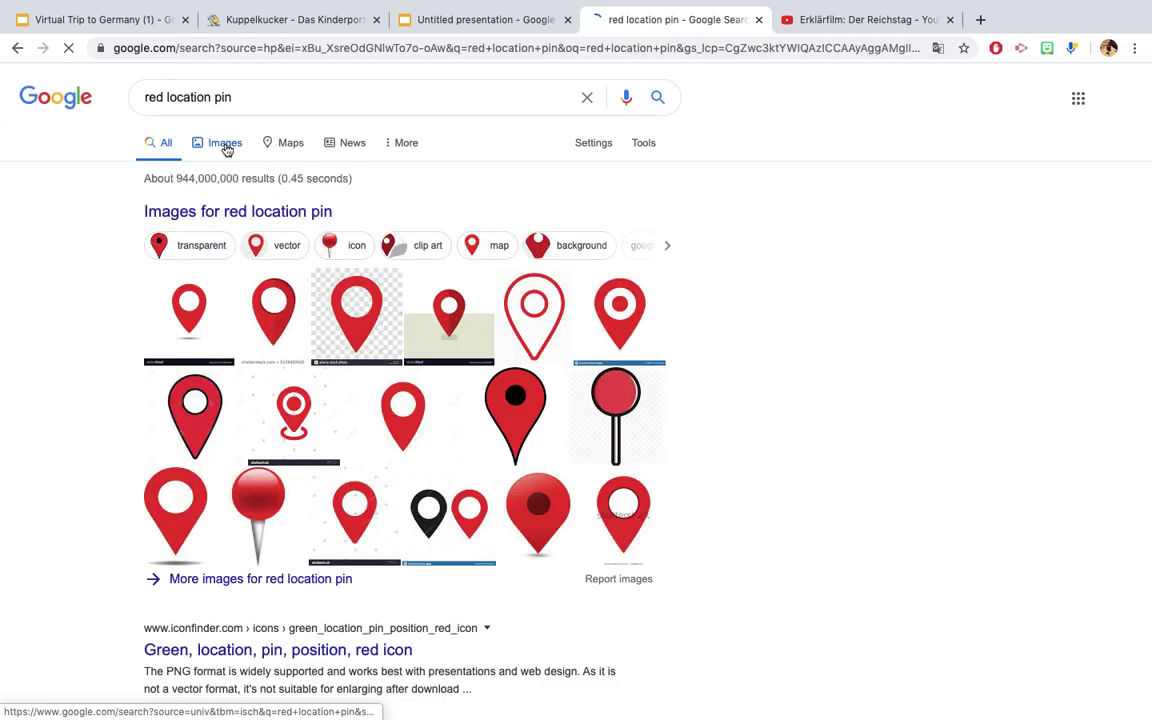
pyautogui.click(227, 148)
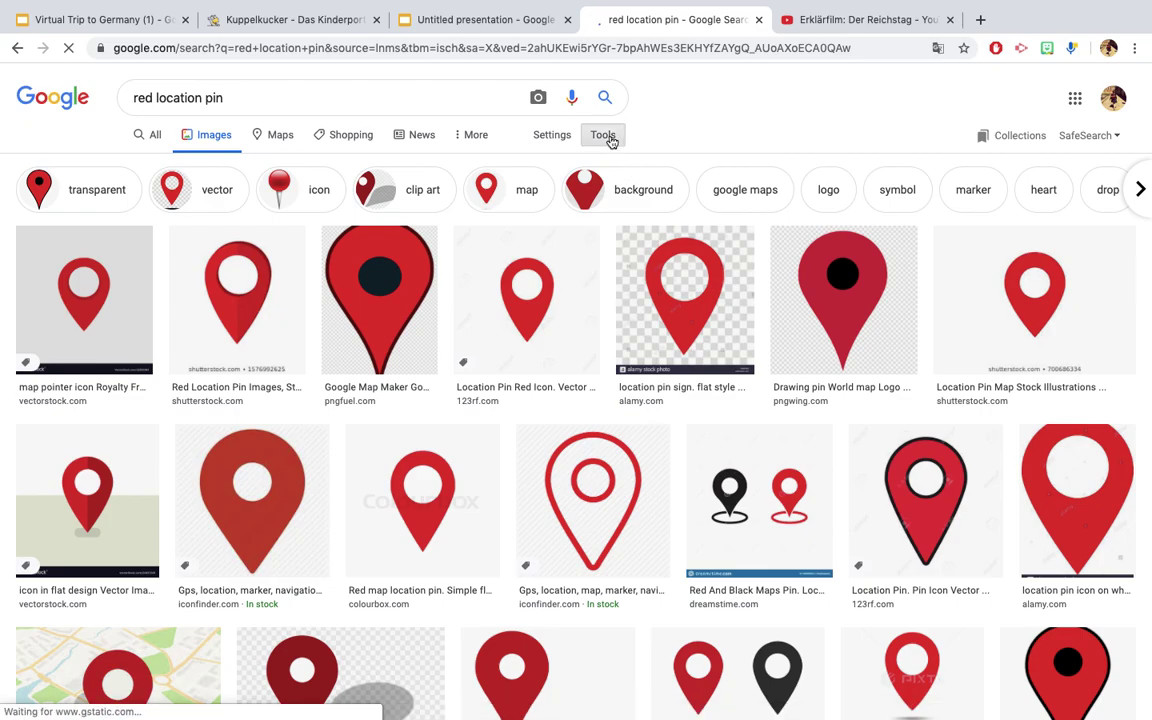
# - Filter the location pin image results by colour to Transparent
pyautogui.click(609, 141)
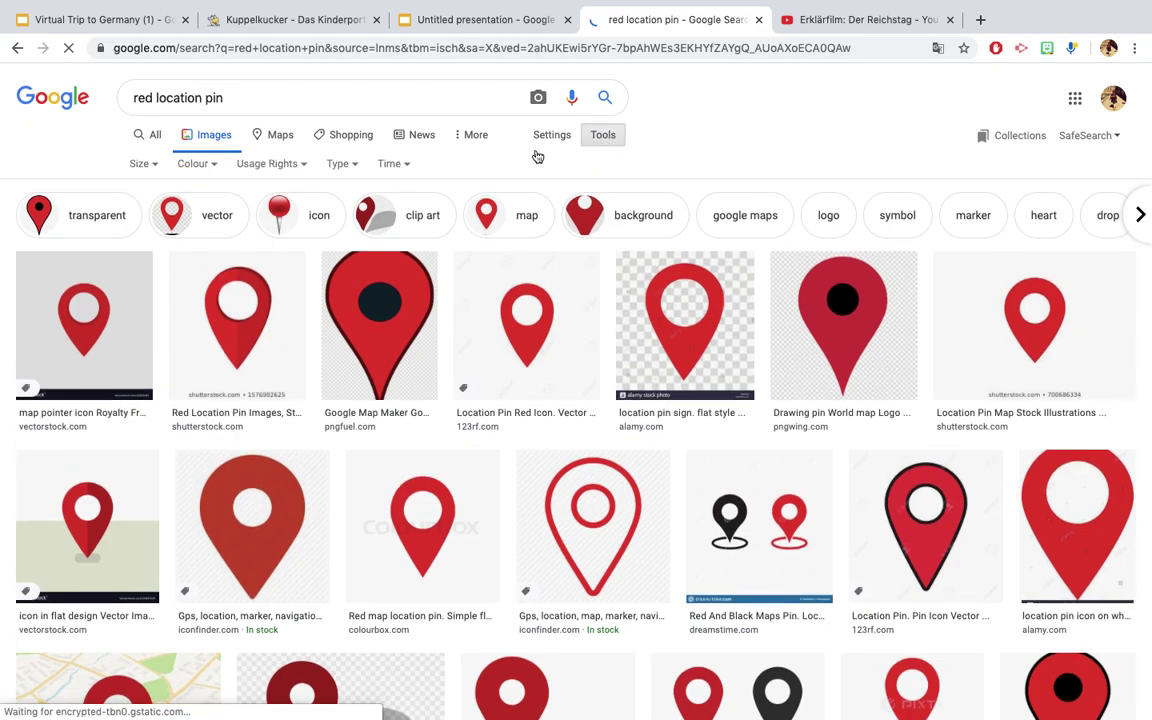
pyautogui.click(194, 165)
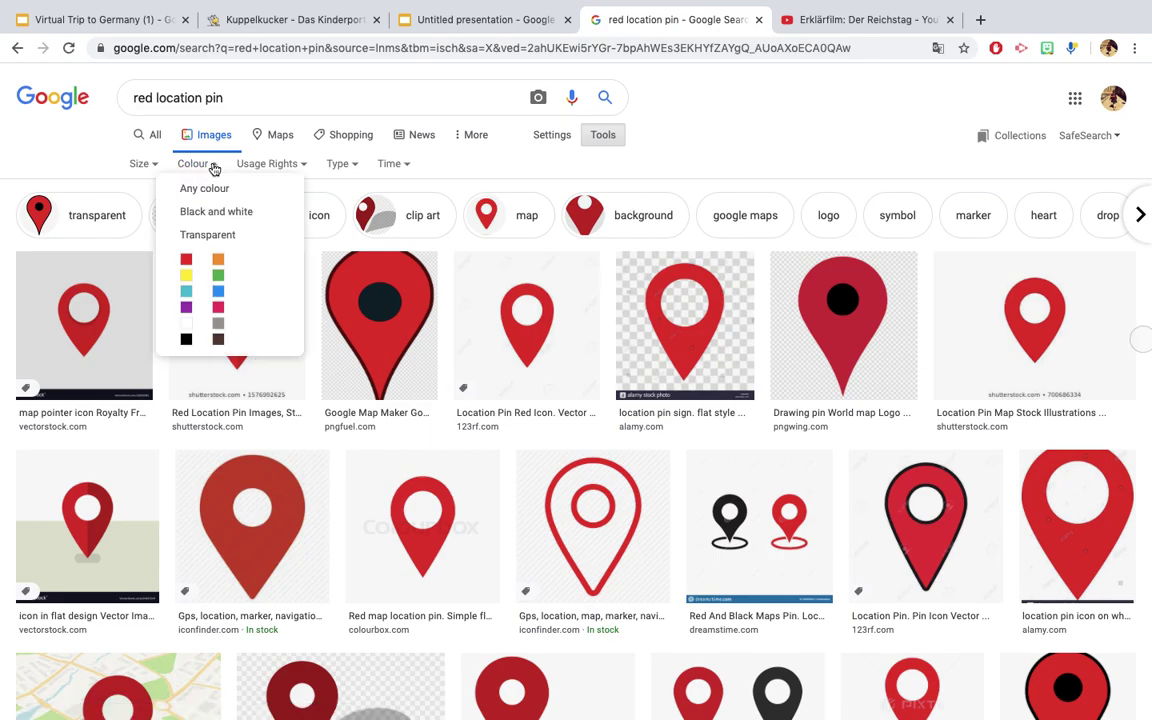
pyautogui.click(202, 238)
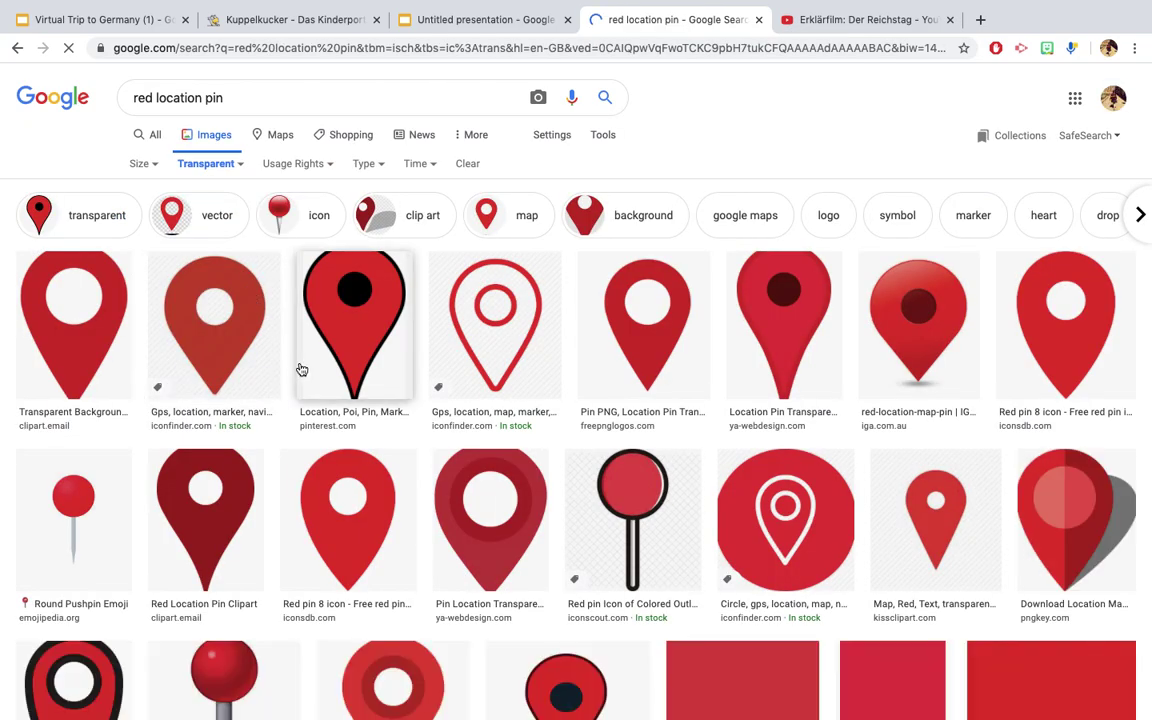
# - Copy the red pin image from freepnglogos.com and paste it onto the Reichstag slide
pyautogui.click(647, 346)
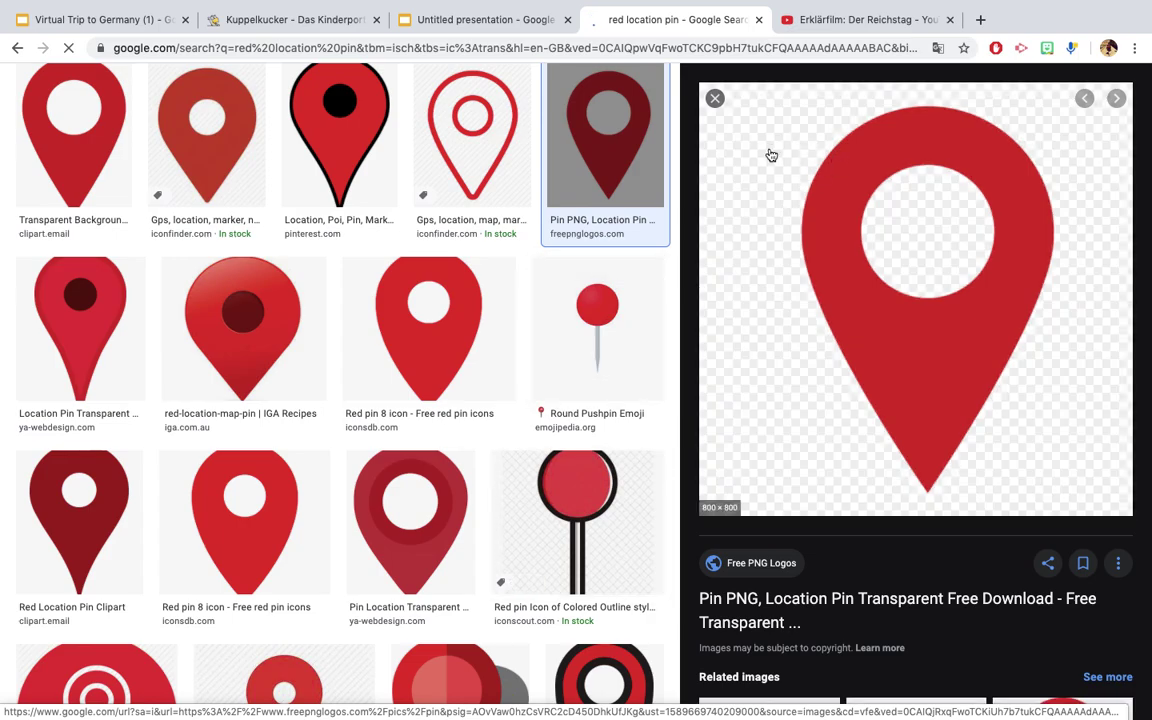
pyautogui.rightClick(771, 155)
pyautogui.click(800, 283)
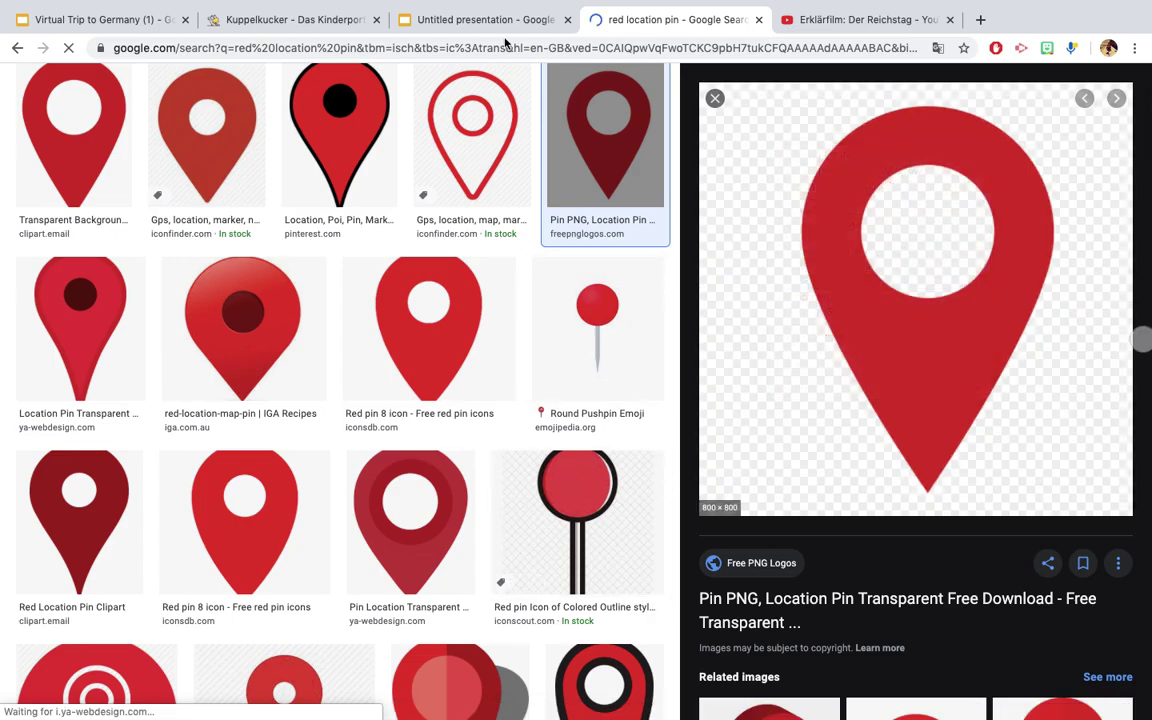
pyautogui.click(472, 22)
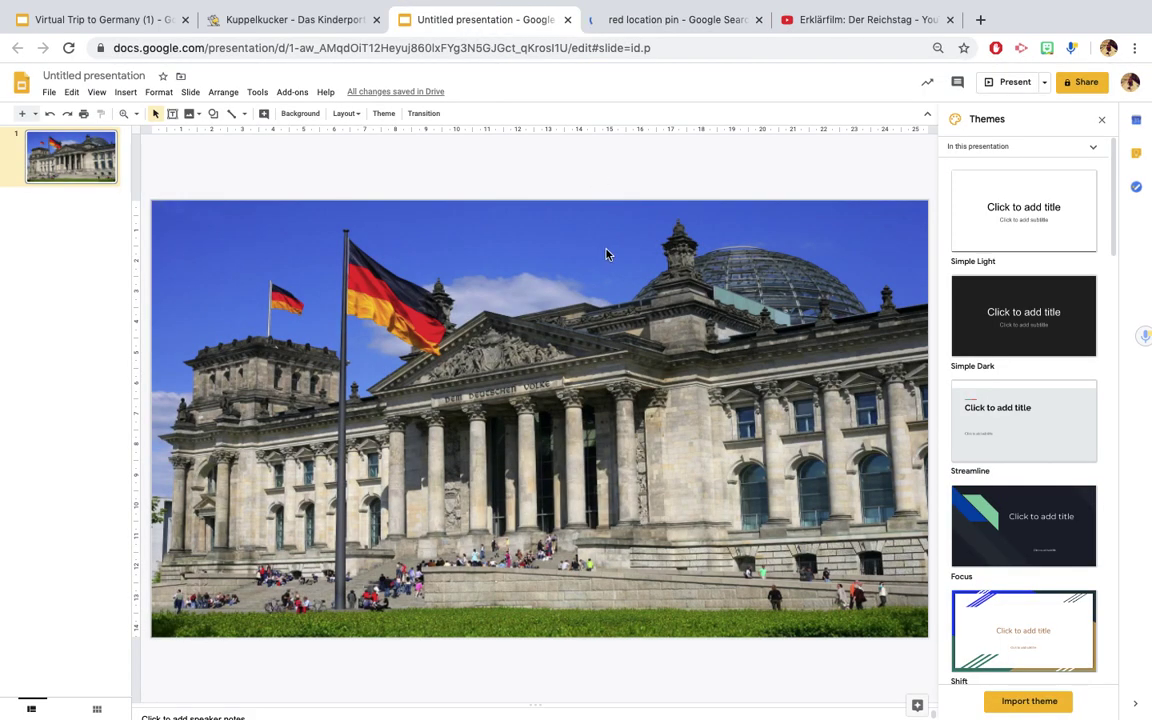
pyautogui.hotkey('ctrl', 'v')
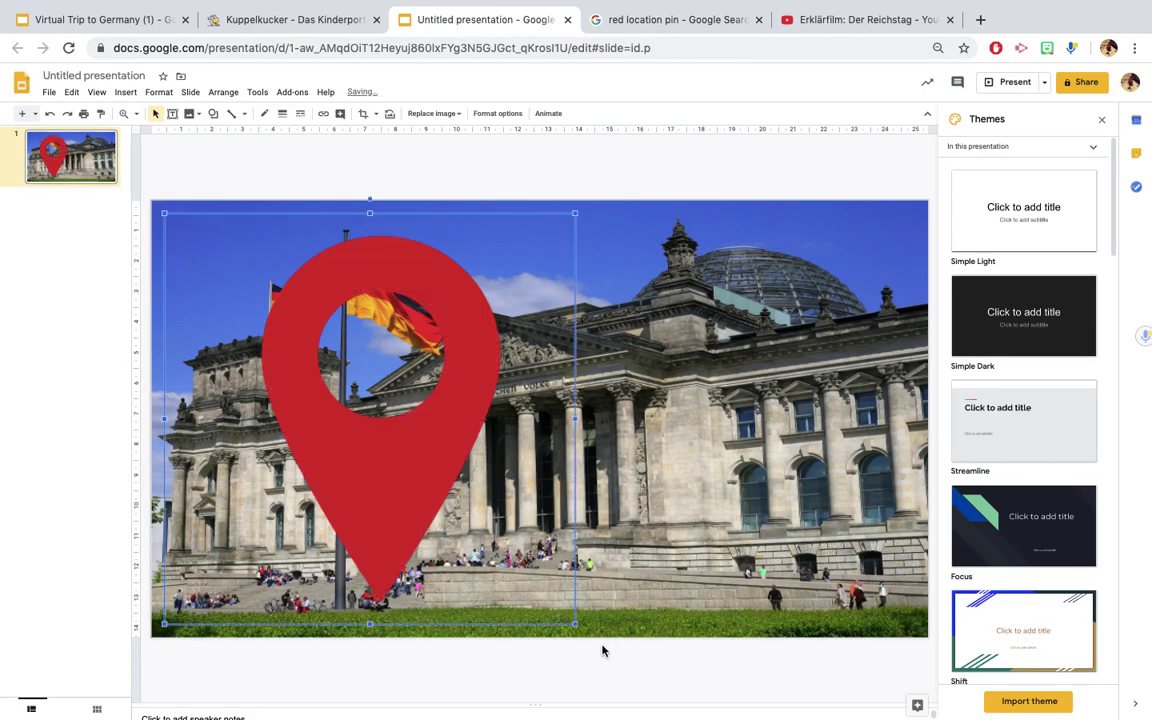
# - Shrink the red pin to a small marker and place it just above the Reichstag's glass dome
pyautogui.moveTo(577, 625); pyautogui.dragTo(201, 249)
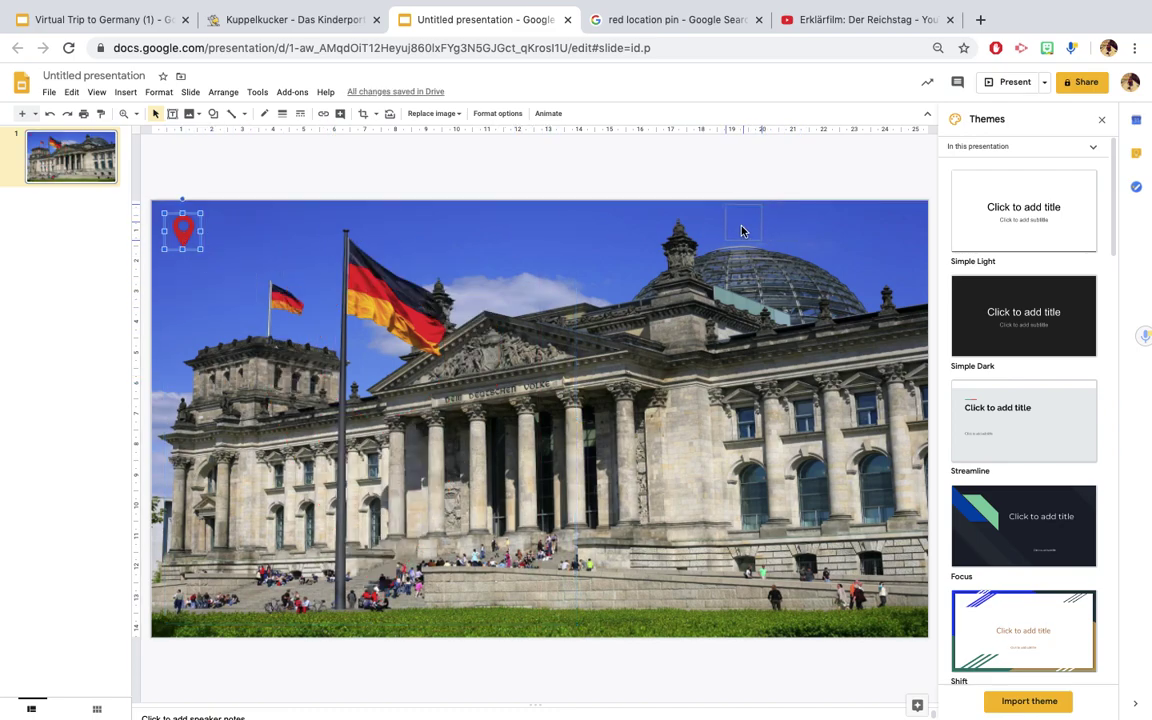
pyautogui.moveTo(746, 232); pyautogui.dragTo(747, 231)
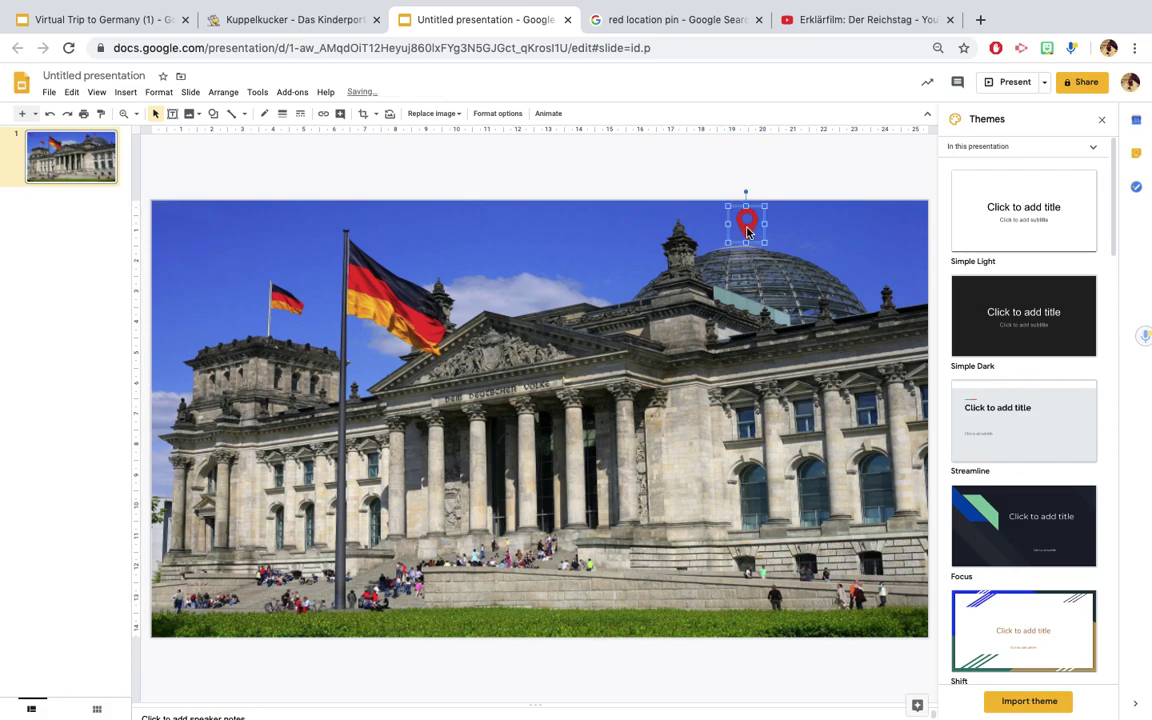
pyautogui.press('Escape')
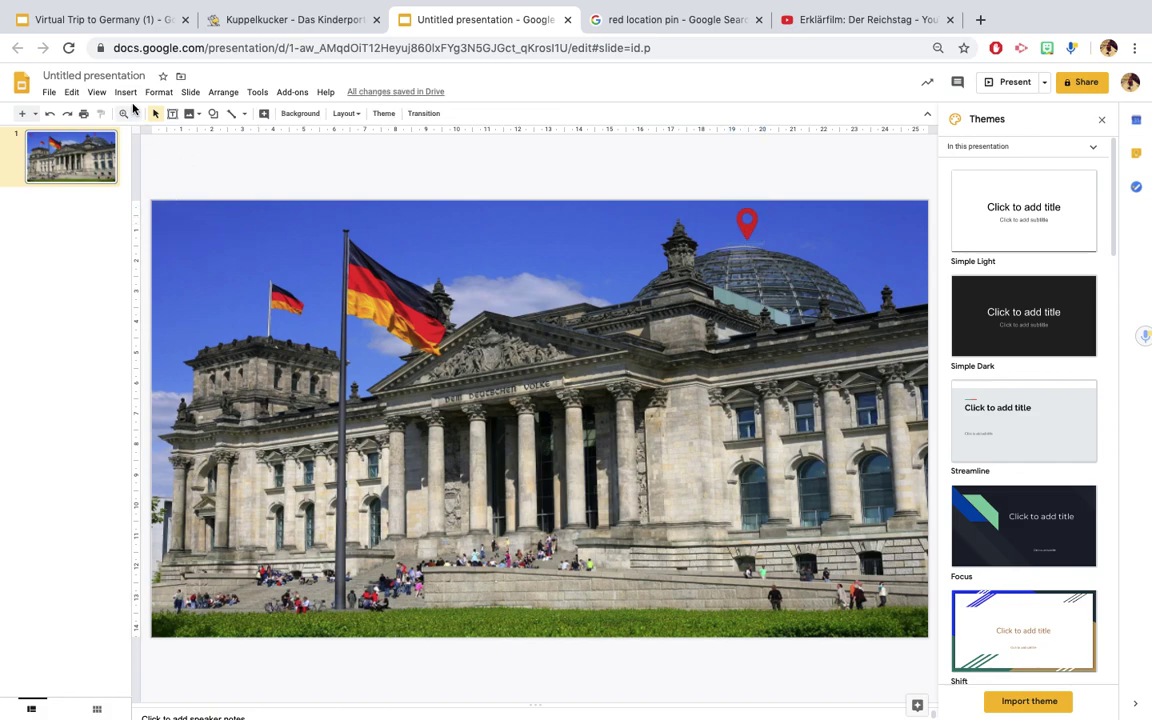
# - Add a text box across the glass dome below the pin, reading "Visit Recishatg Dome"
pyautogui.click(125, 92)
pyautogui.click(151, 134)
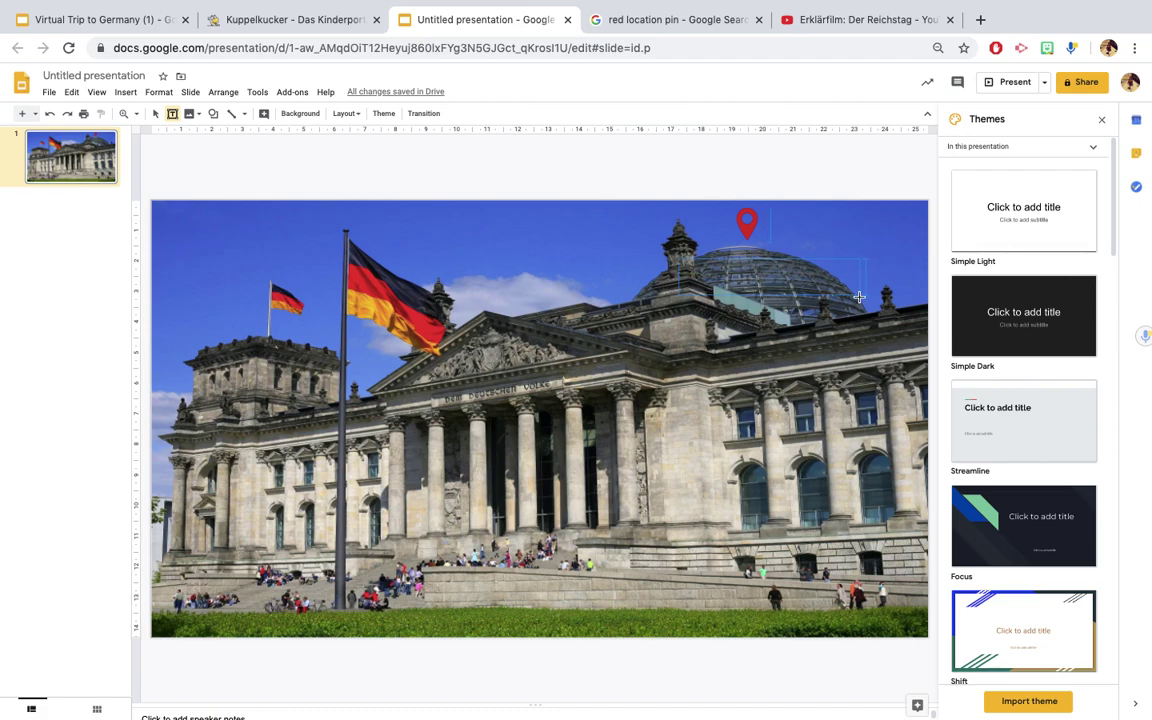
pyautogui.moveTo(679, 259); pyautogui.dragTo(858, 295)
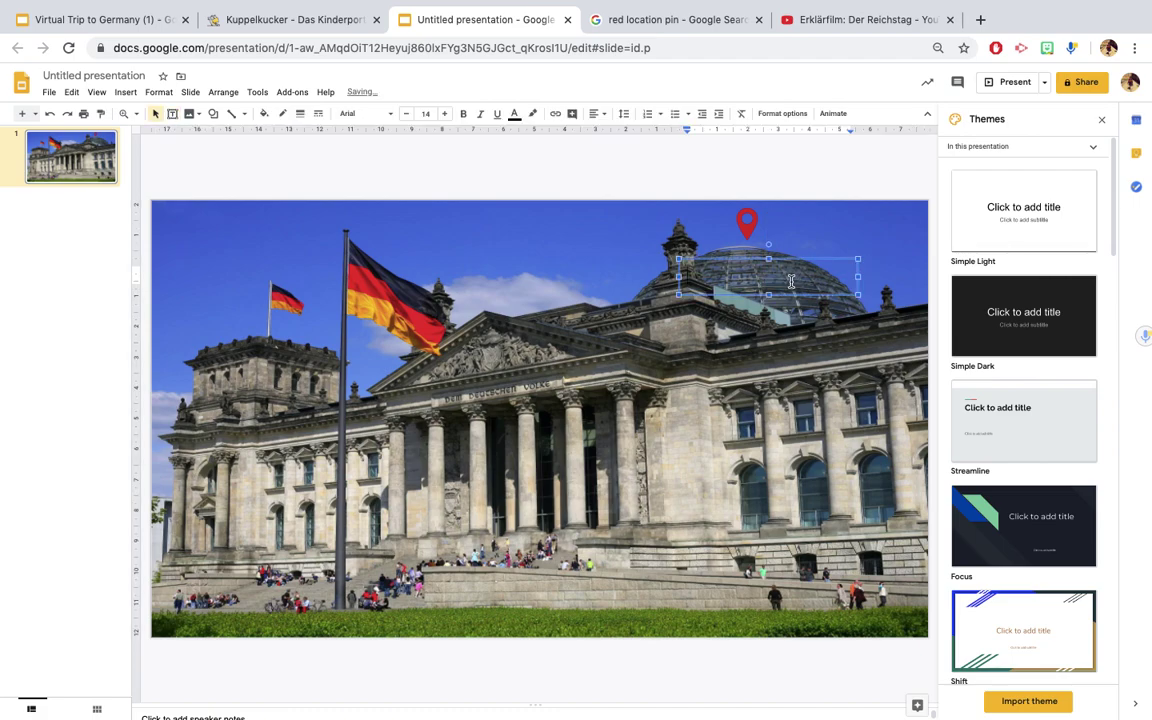
pyautogui.write('Visit Recishatg Dome')
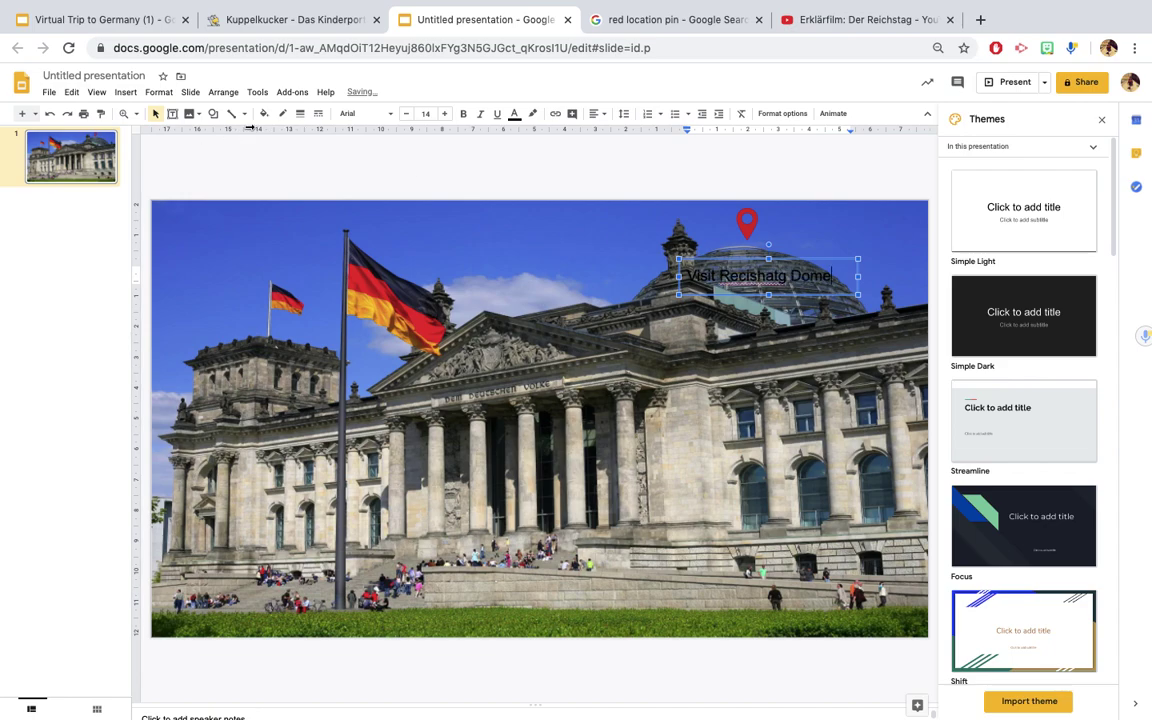
# - Fill the dome label's text box with white and correct its misspelled word to "Reichstag"
pyautogui.click(264, 113)
pyautogui.click(381, 177)
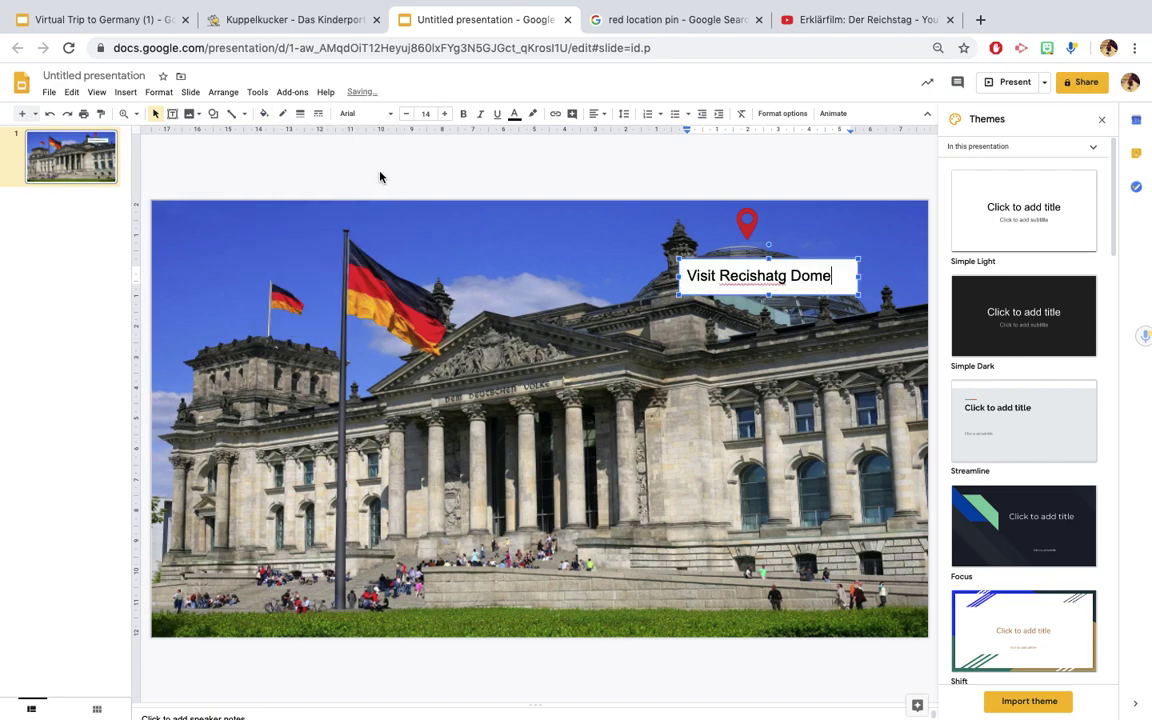
pyautogui.rightClick(763, 276)
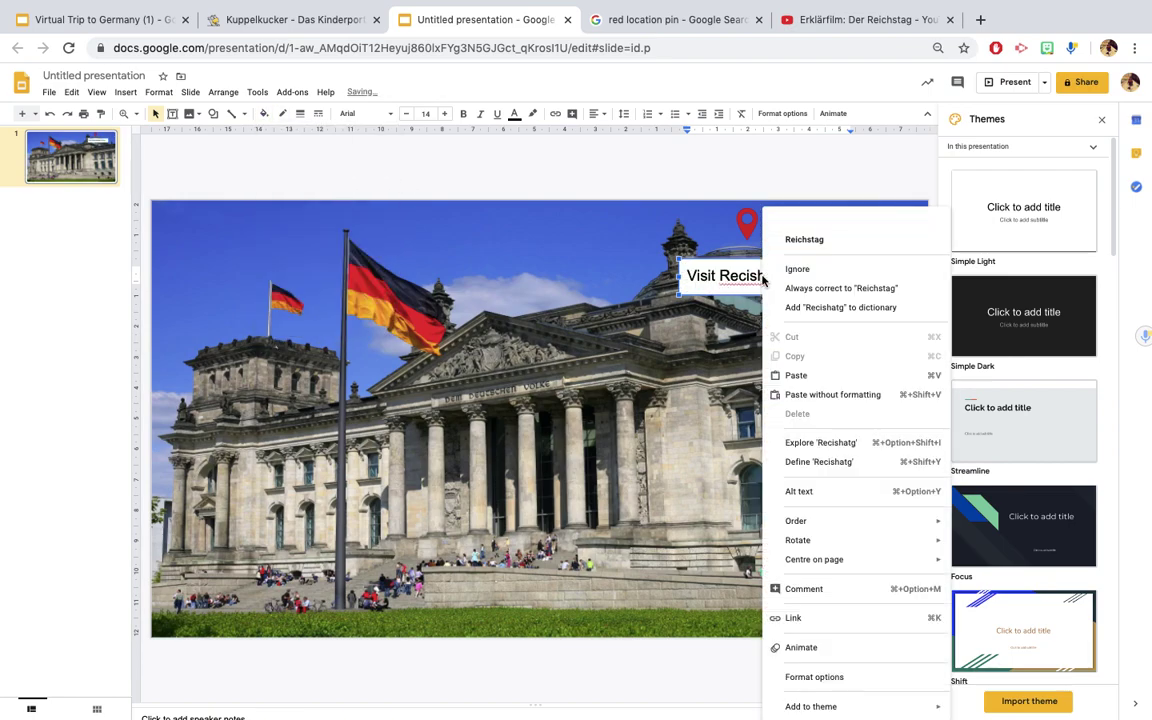
pyautogui.click(802, 238)
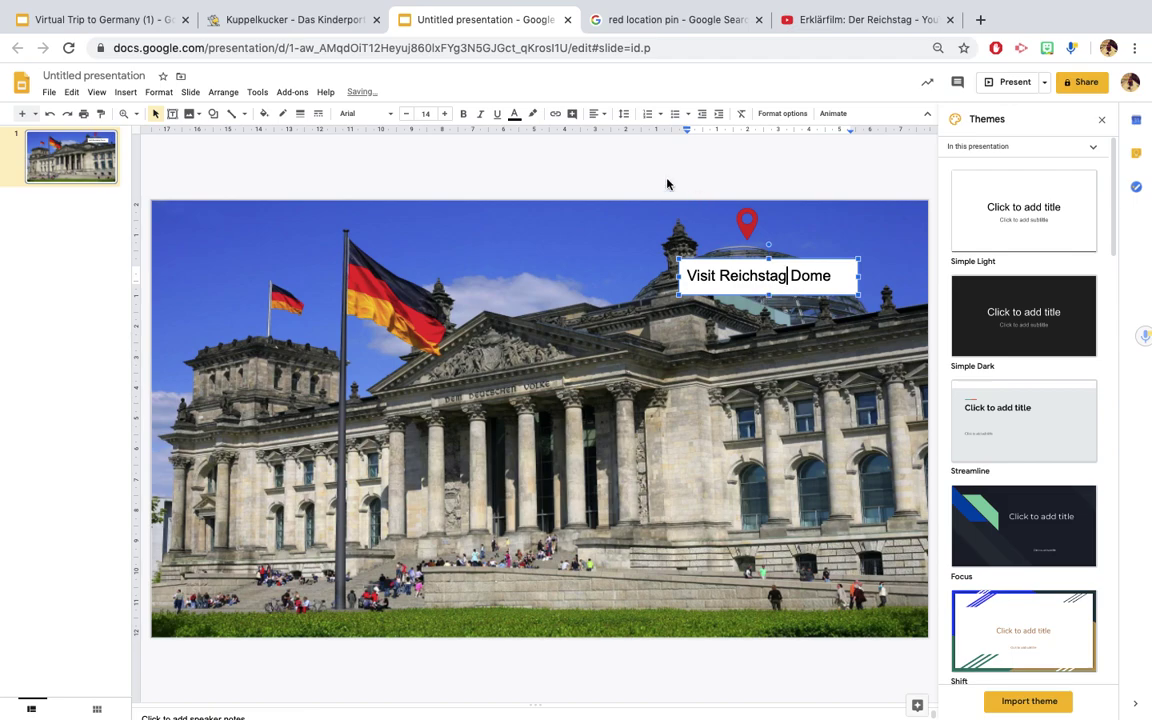
# - Centre the text in the dome label and move the label up slightly to sit right beneath the pin
pyautogui.click(596, 113)
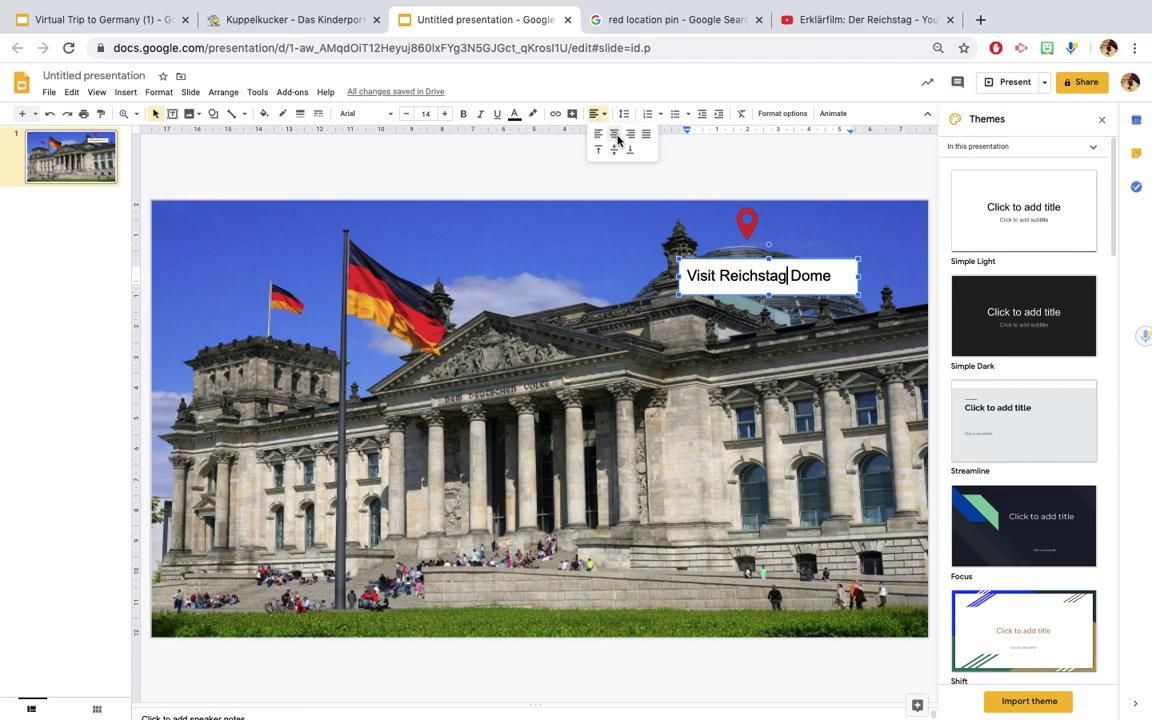
pyautogui.click(614, 133)
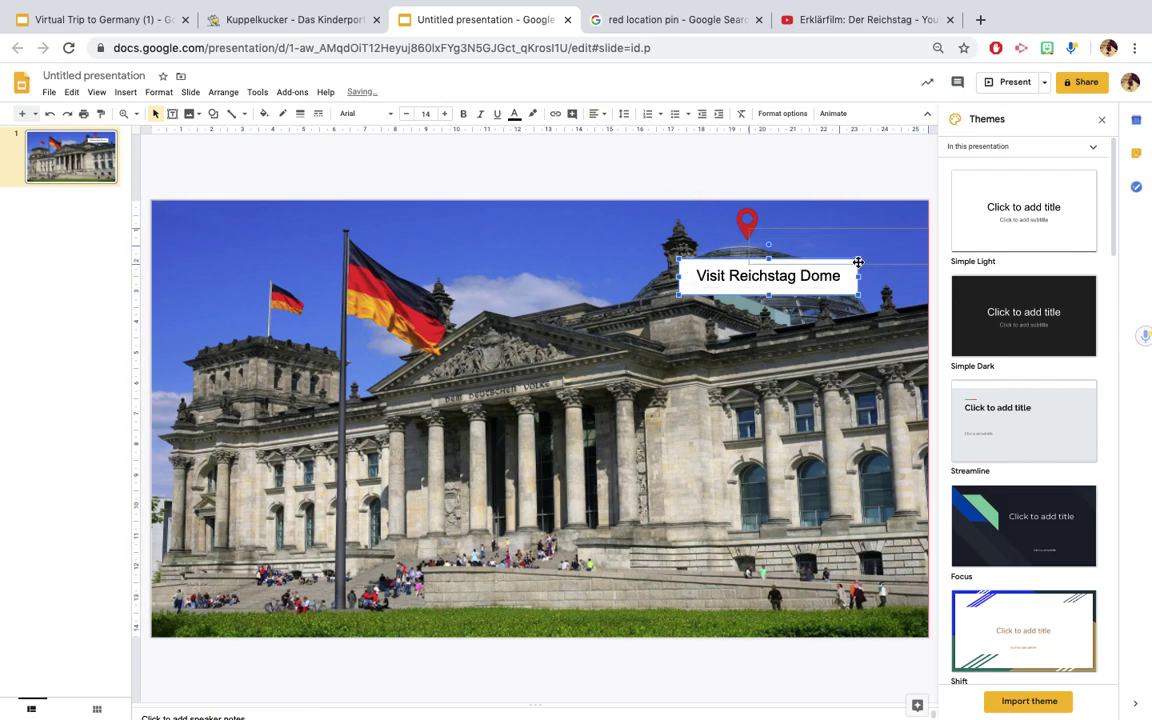
pyautogui.moveTo(812, 292); pyautogui.dragTo(798, 281)
pyautogui.click(645, 290)
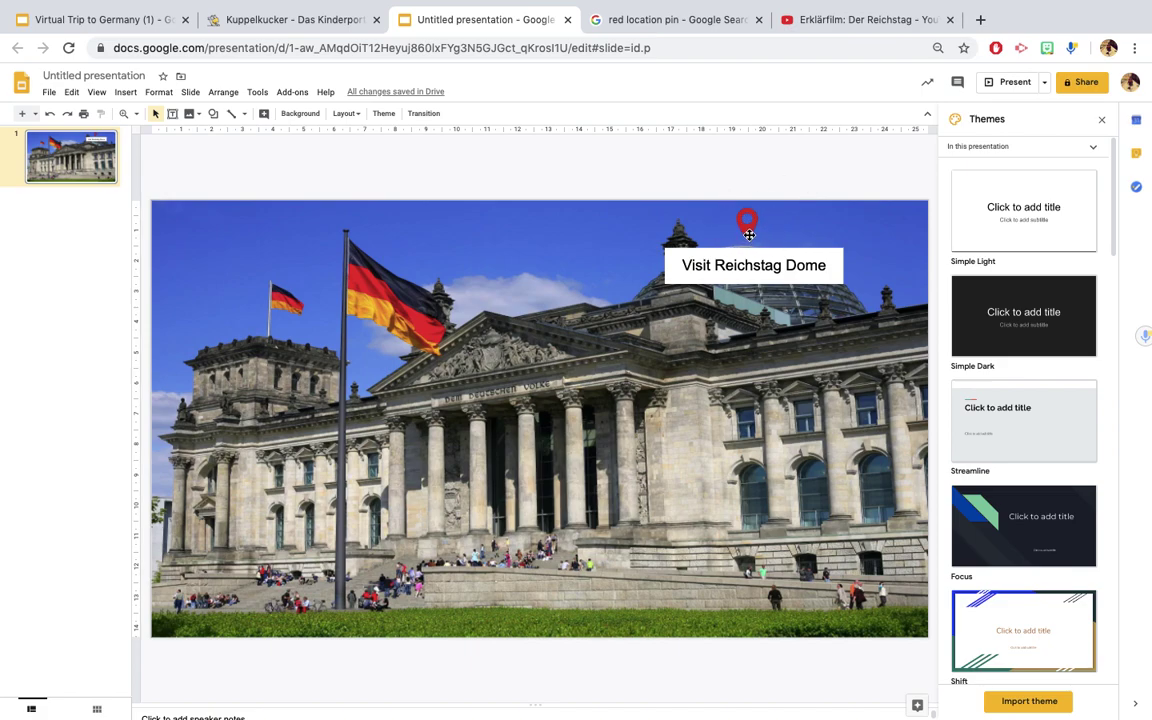
# - Link the red pin to the YouTube video "Erklärfilm: Der Reichstag", using the address copied from its open page
pyautogui.click(749, 235)
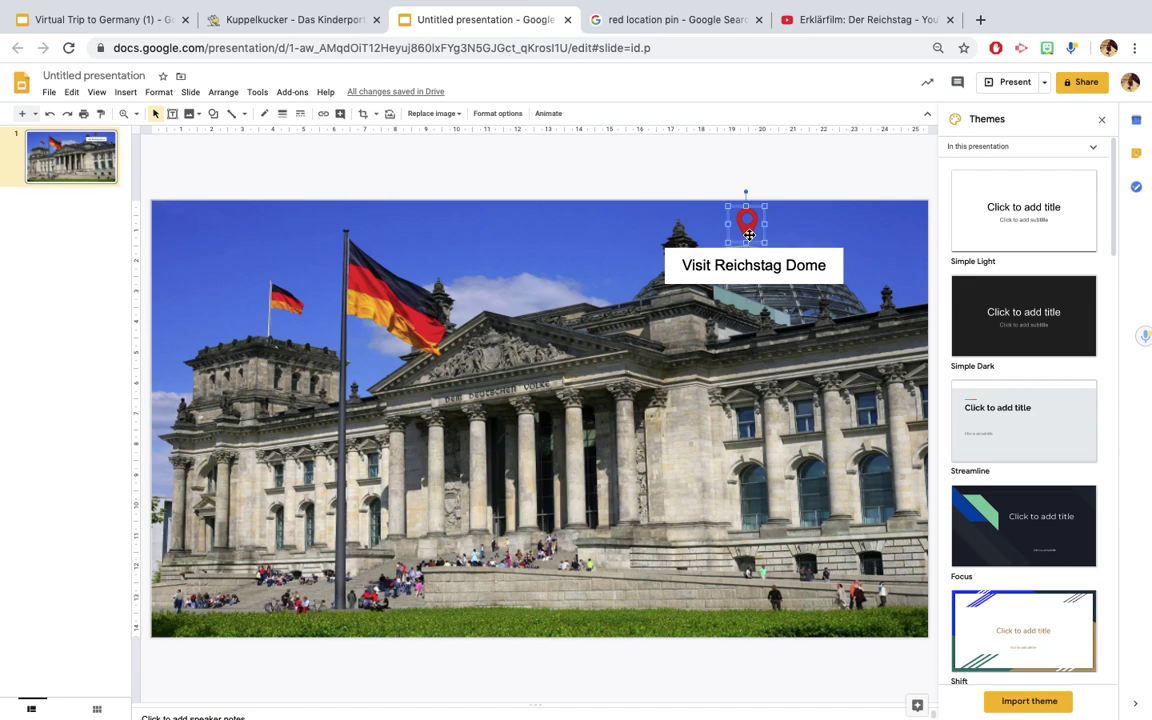
pyautogui.click(323, 114)
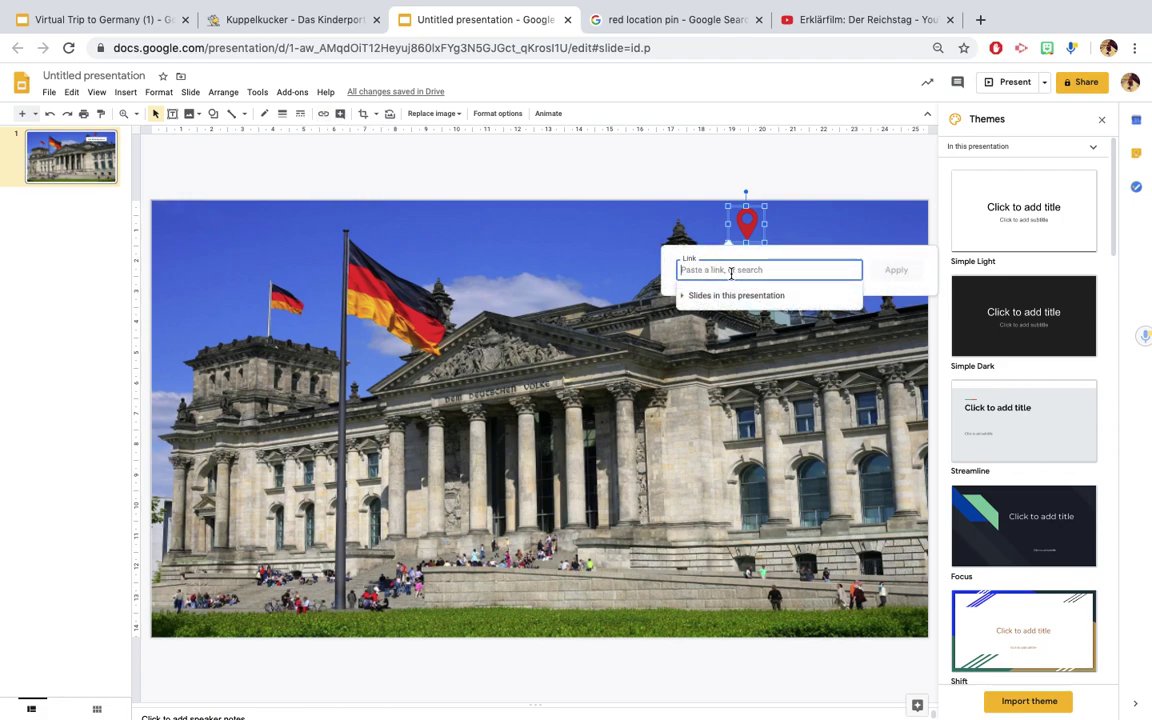
pyautogui.click(805, 20)
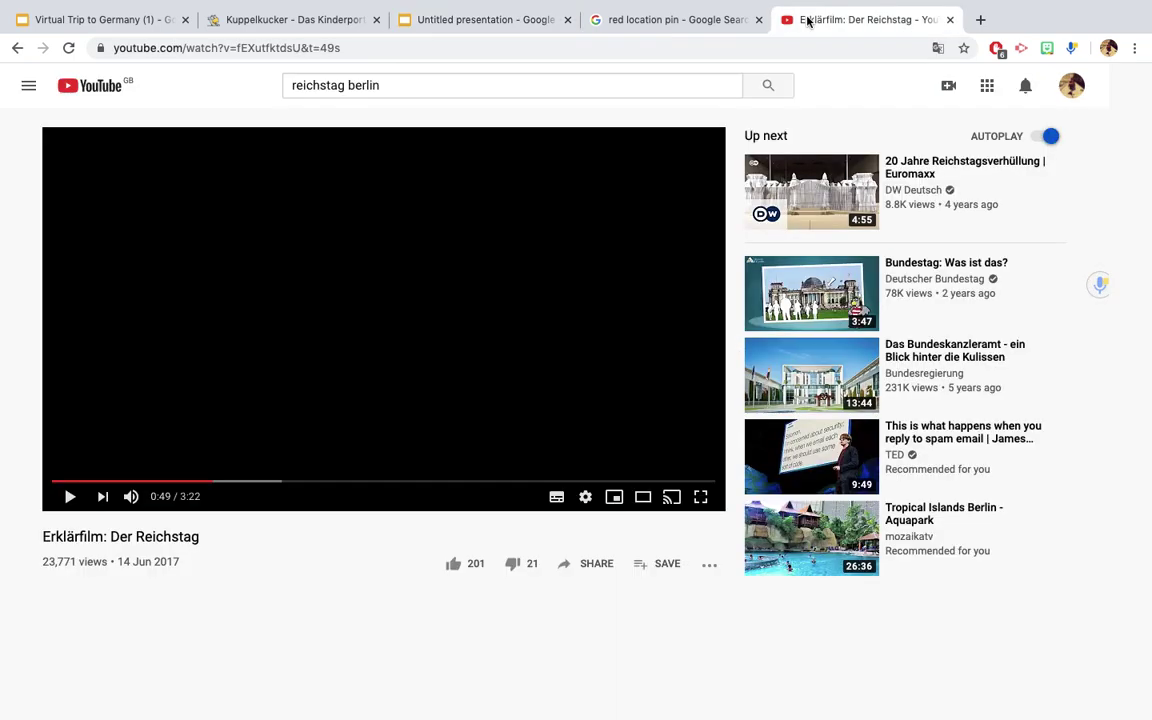
pyautogui.click(466, 45)
pyautogui.hotkey('ctrl', 'c')
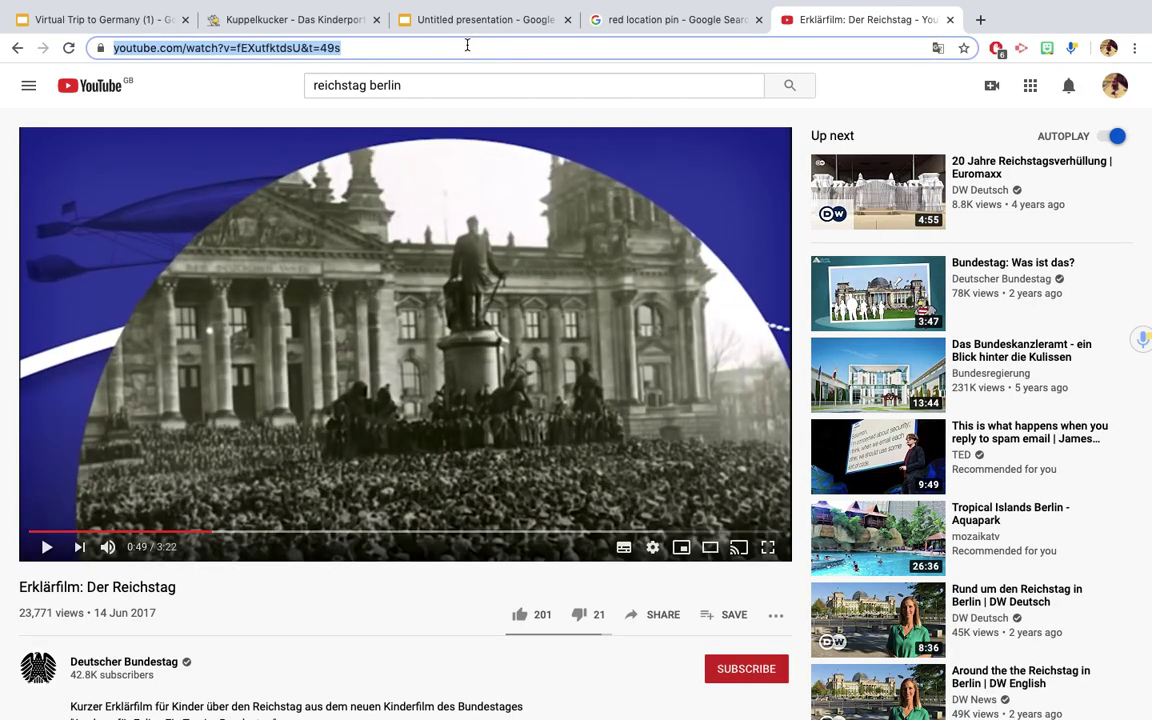
pyautogui.click(469, 22)
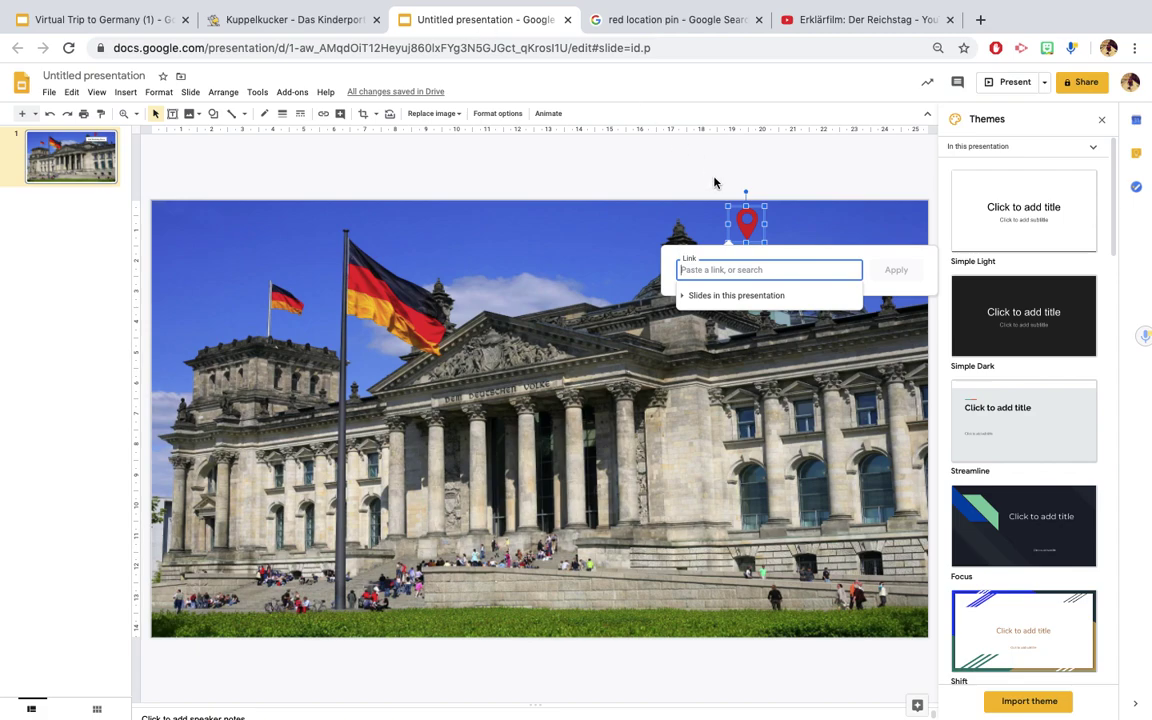
pyautogui.hotkey('ctrl', 'v')
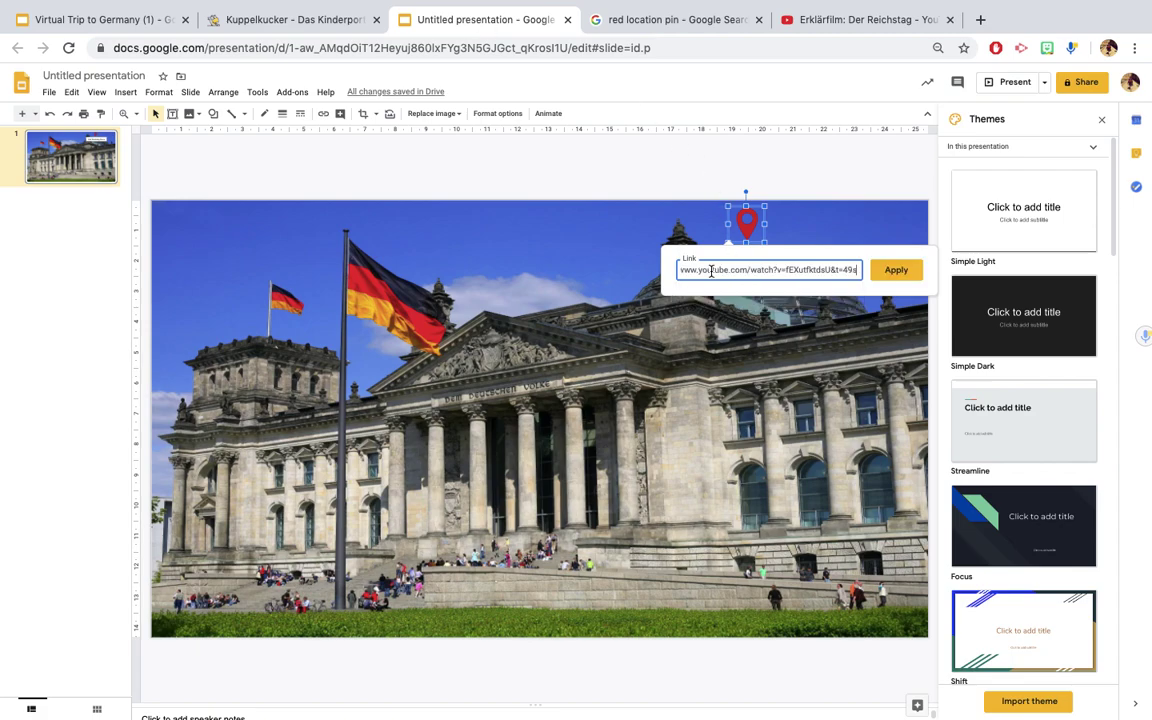
pyautogui.click(896, 270)
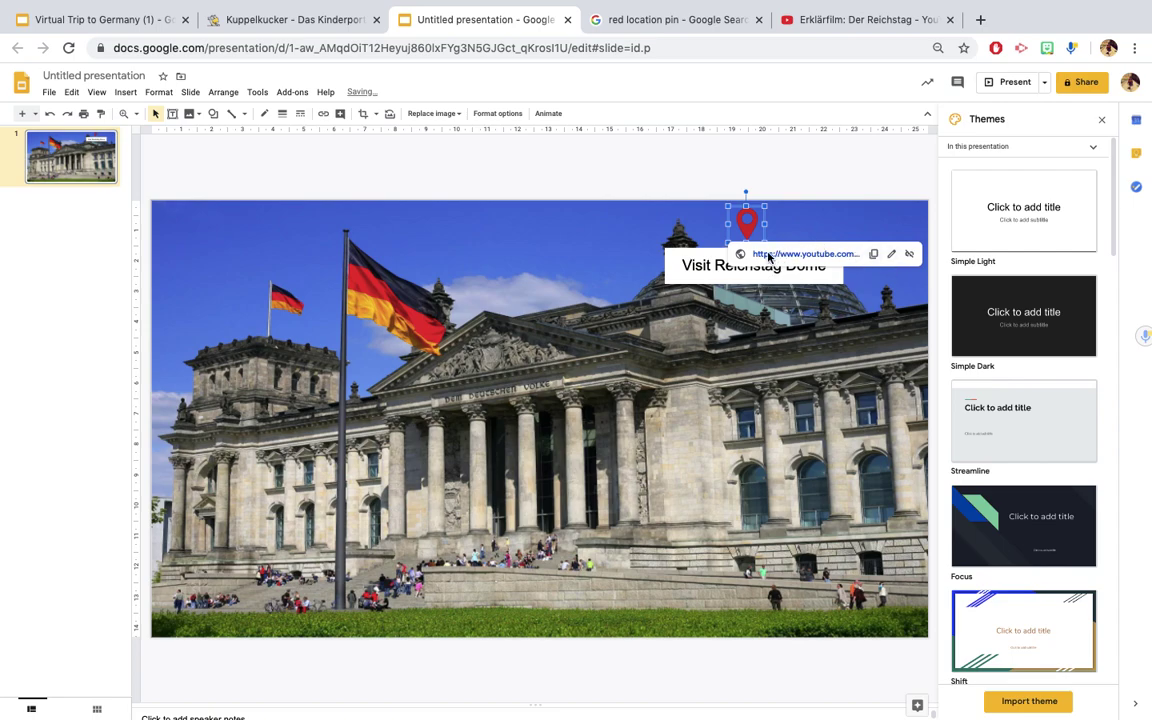
pyautogui.click(769, 343)
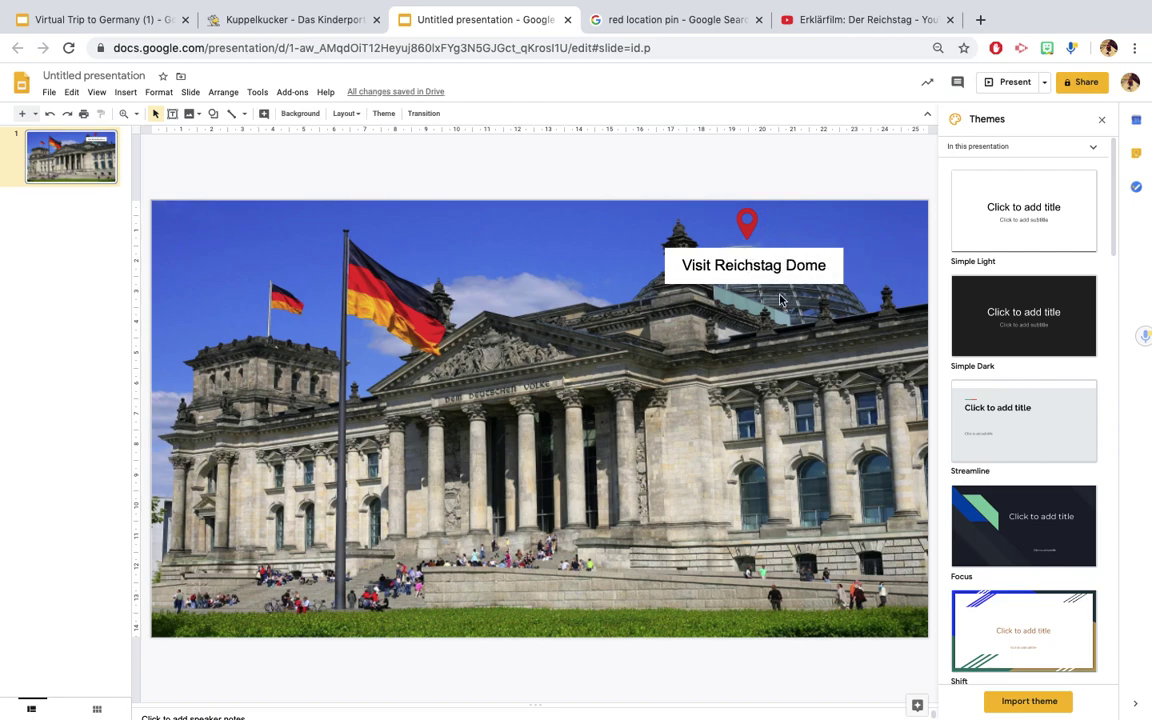
# - Test the pin's video link in presentation mode, close the opened video page and return to editing the slide
pyautogui.click(748, 227)
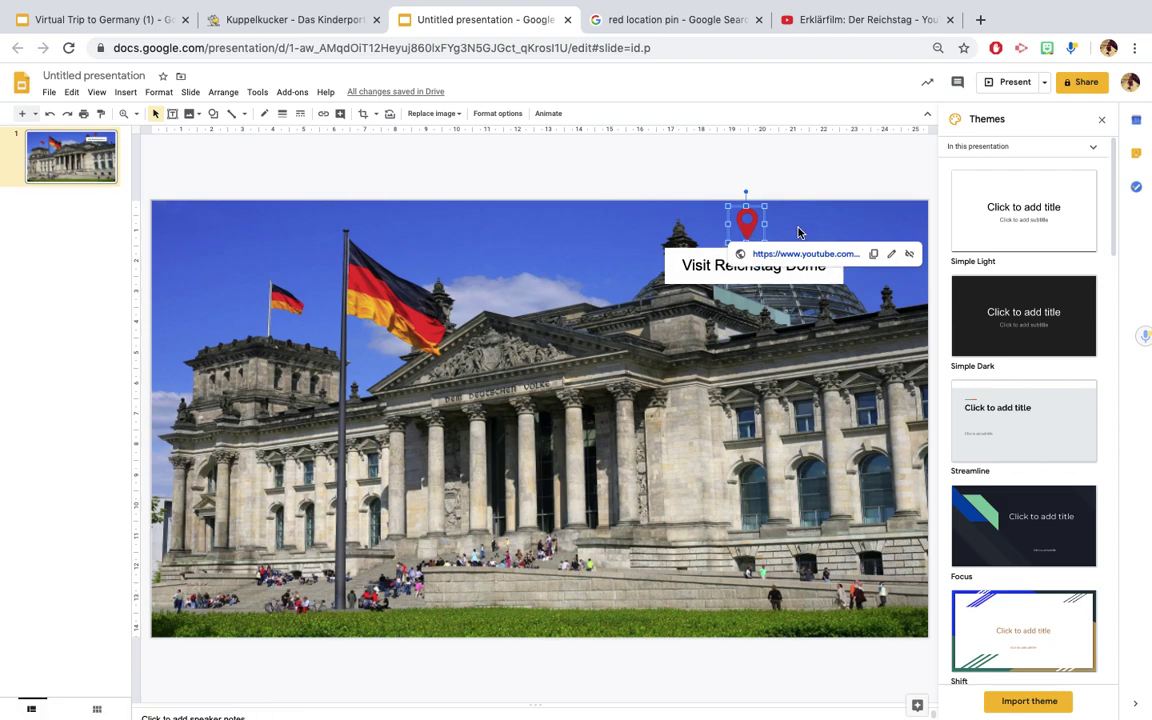
pyautogui.click(790, 227)
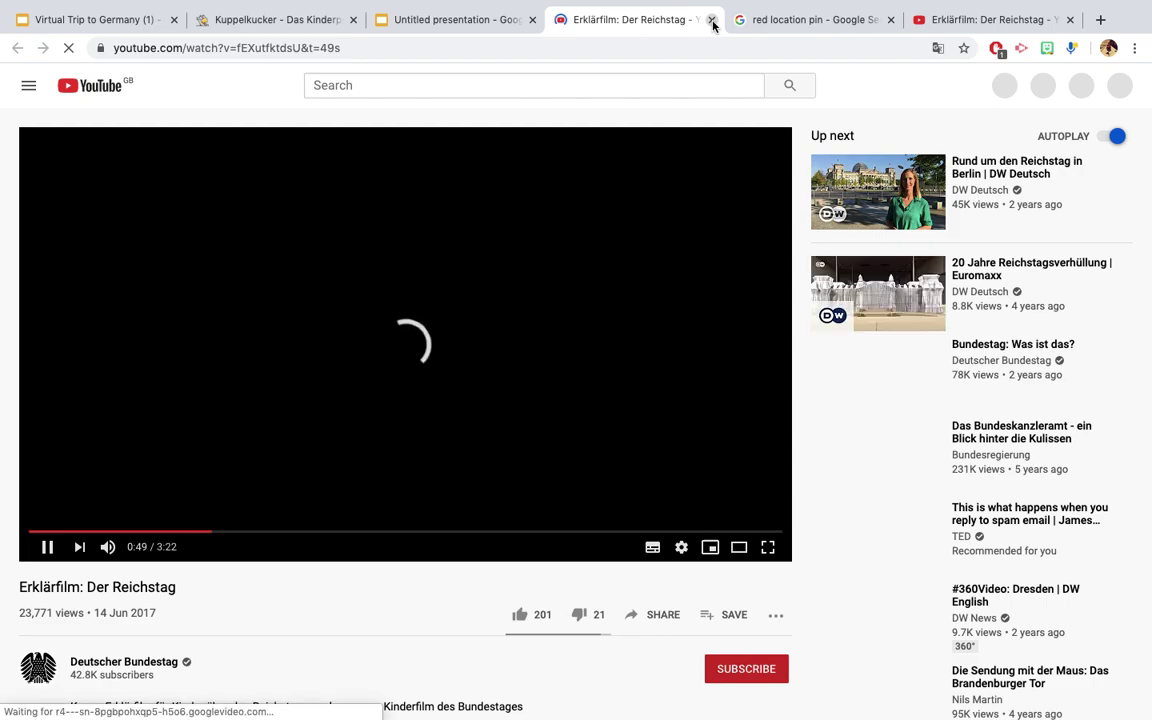
pyautogui.press('super+w')
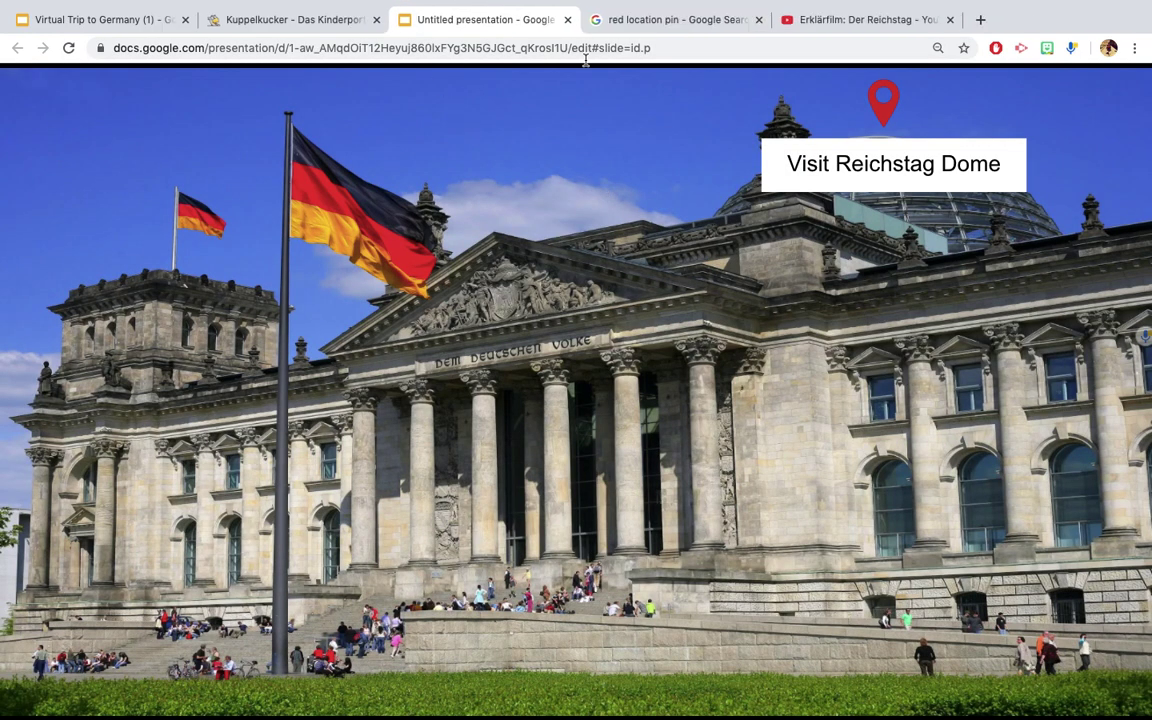
pyautogui.press('Escape')
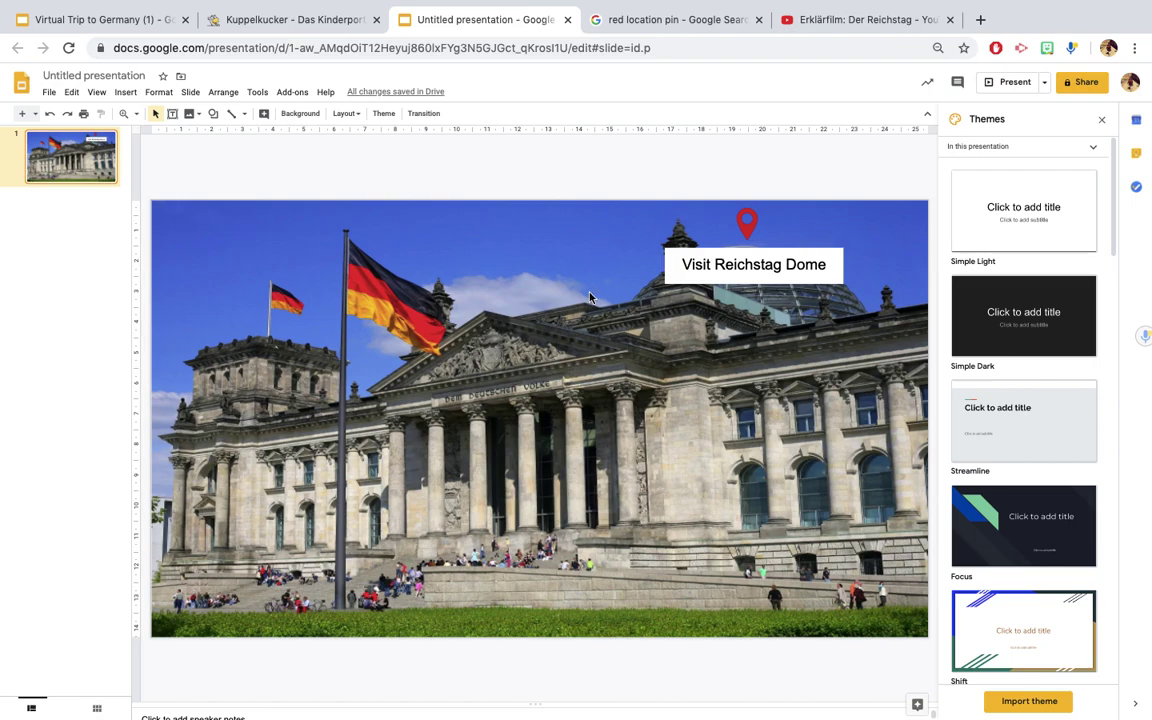
# - Replace the pin's YouTube link with the address of the Kuppelkucker page kuppelkucker.de/videos/kuppel-fuehrung-mit-karlchen-adler/
pyautogui.click(744, 221)
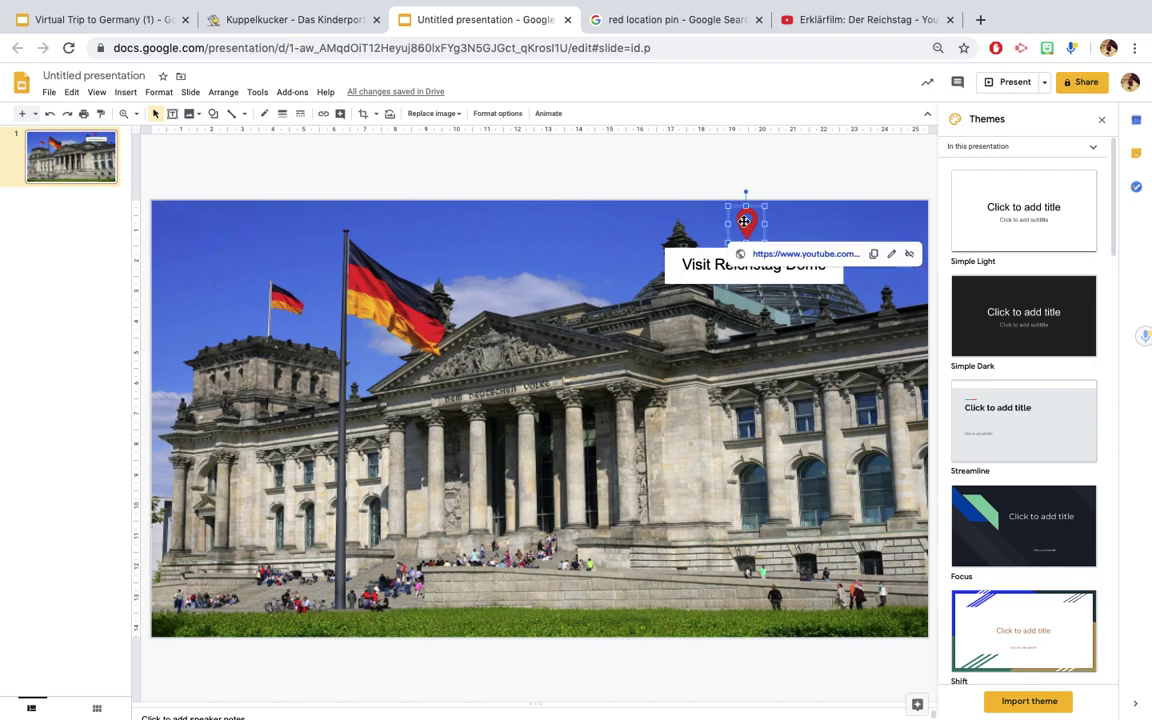
pyautogui.click(909, 253)
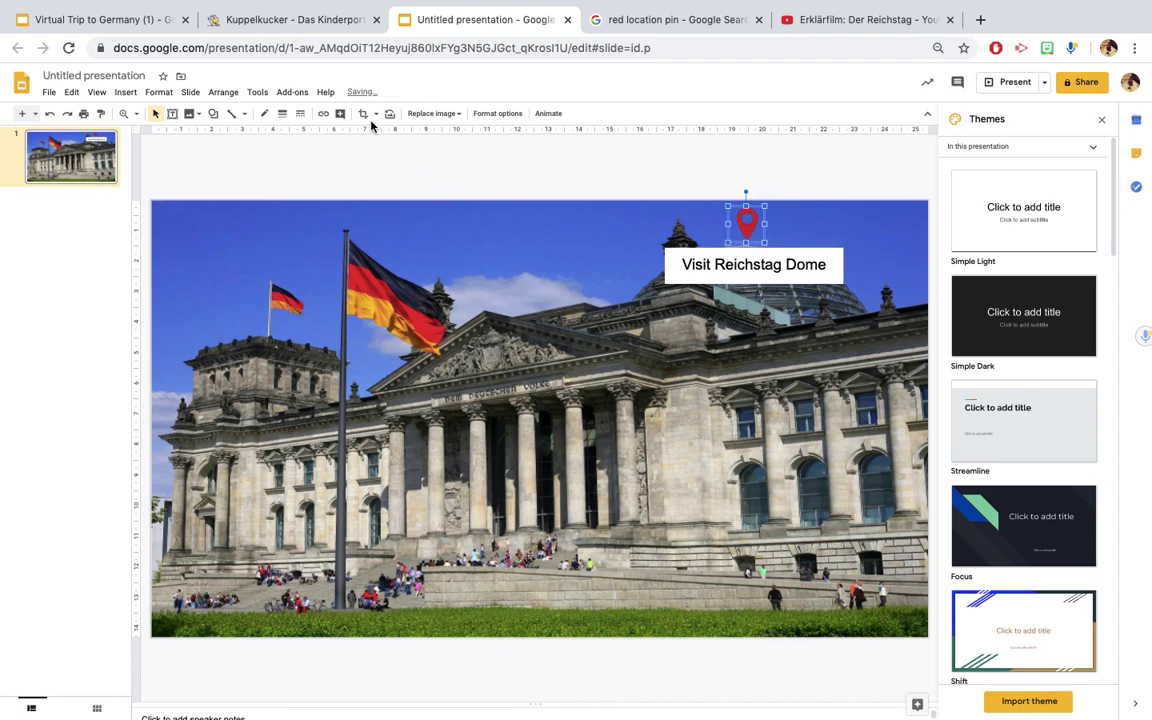
pyautogui.click(323, 116)
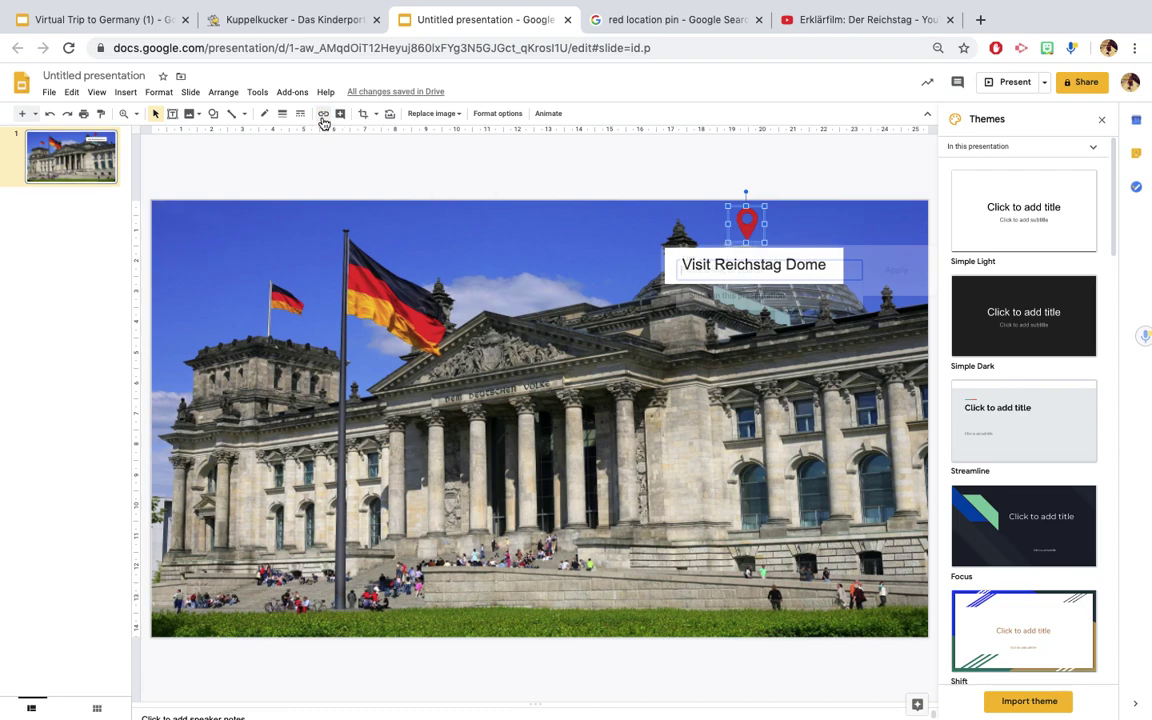
pyautogui.click(327, 22)
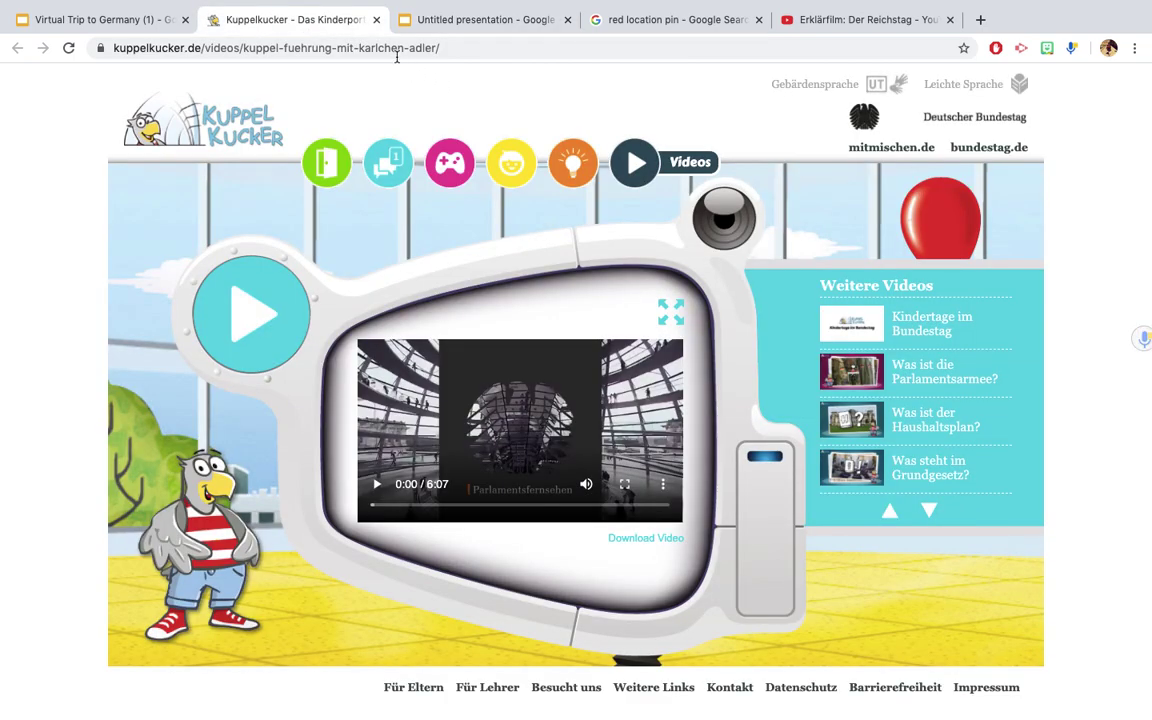
pyautogui.click(397, 55)
pyautogui.press('super+c')
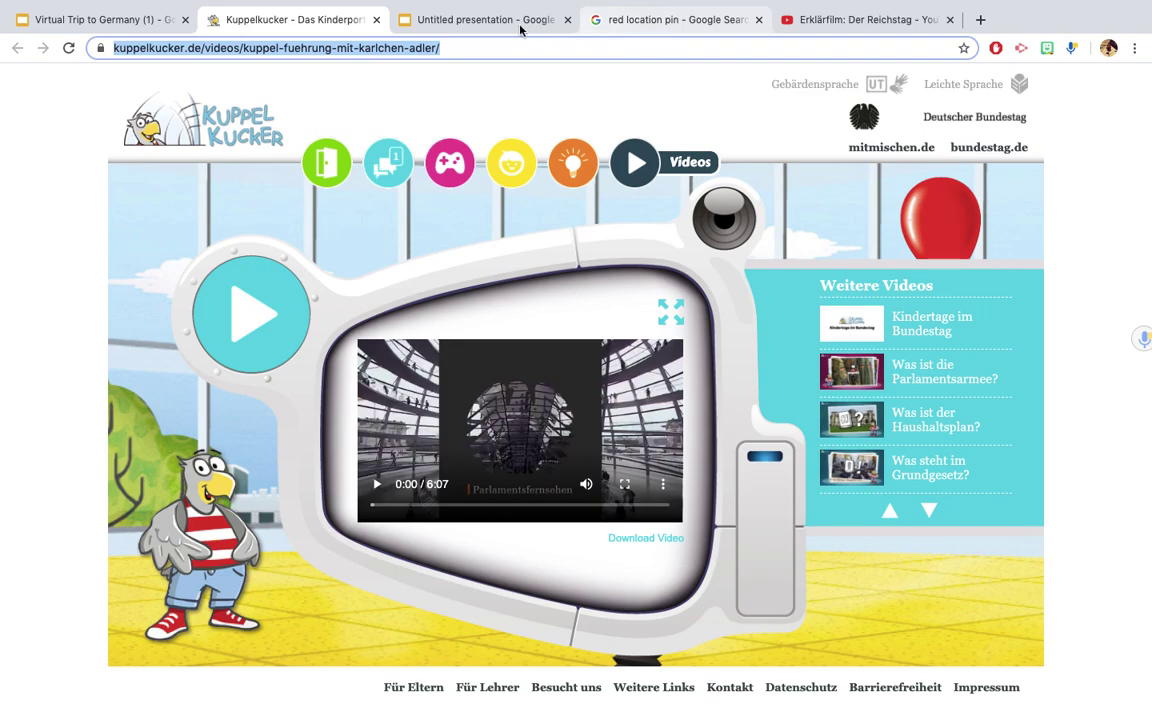
pyautogui.click(520, 22)
pyautogui.press('super+v')
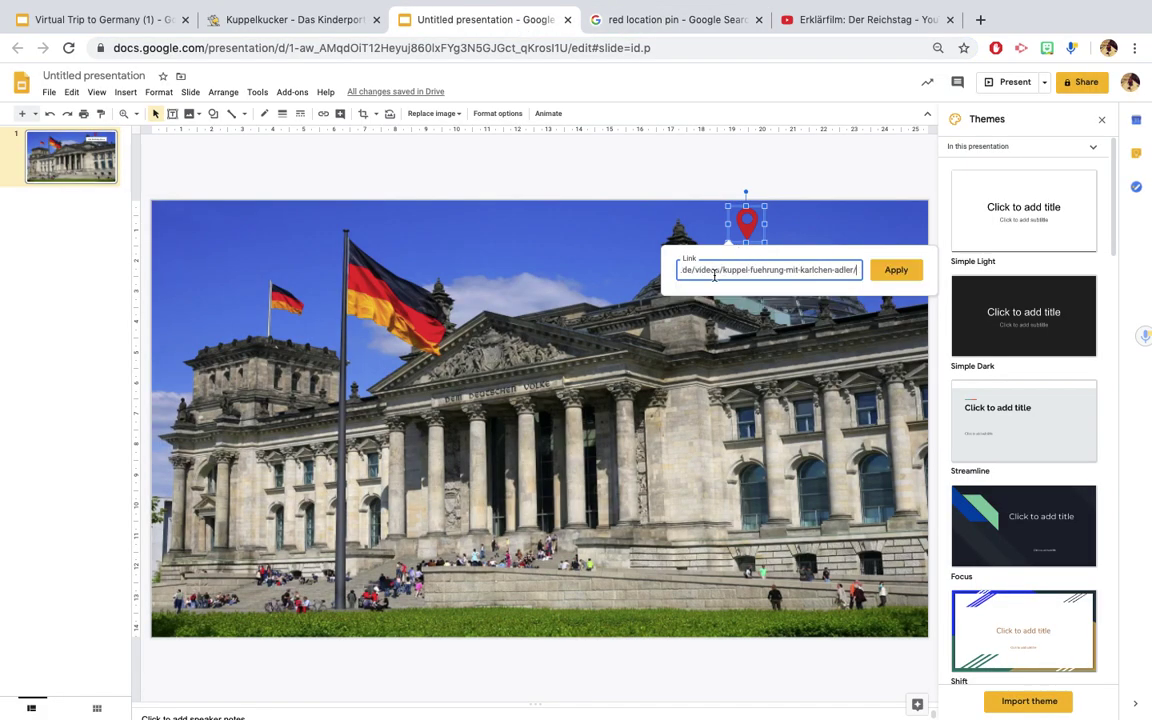
pyautogui.click(889, 272)
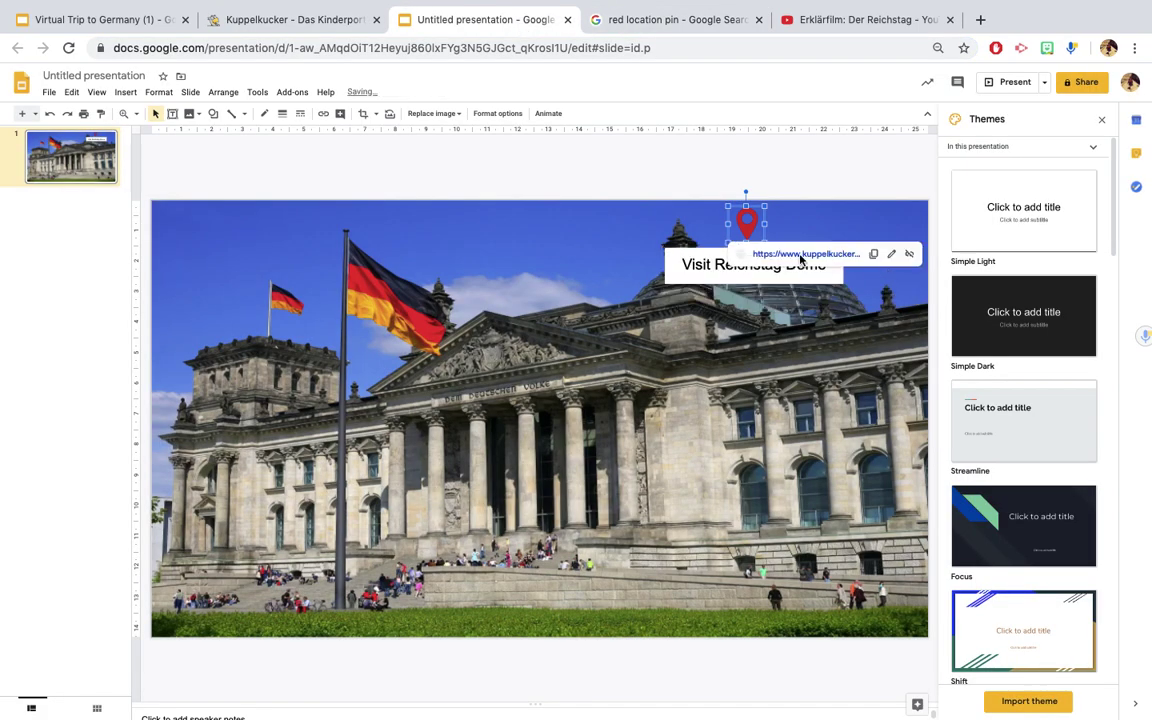
pyautogui.click(720, 147)
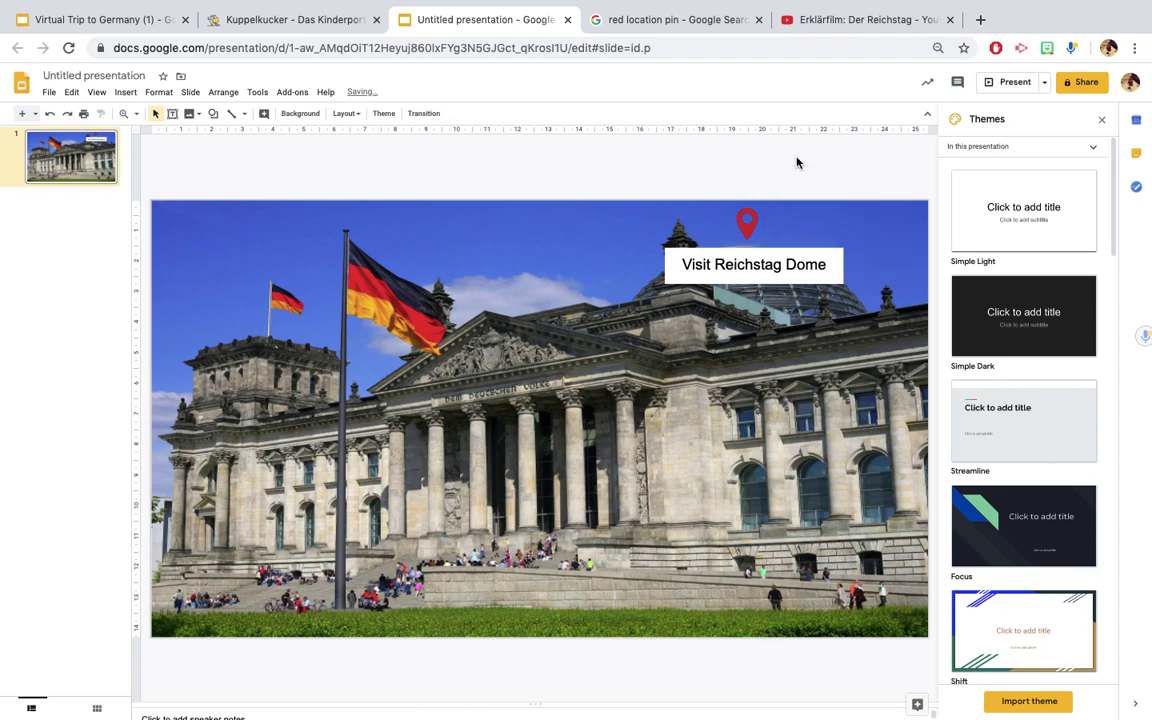
pyautogui.click(751, 226)
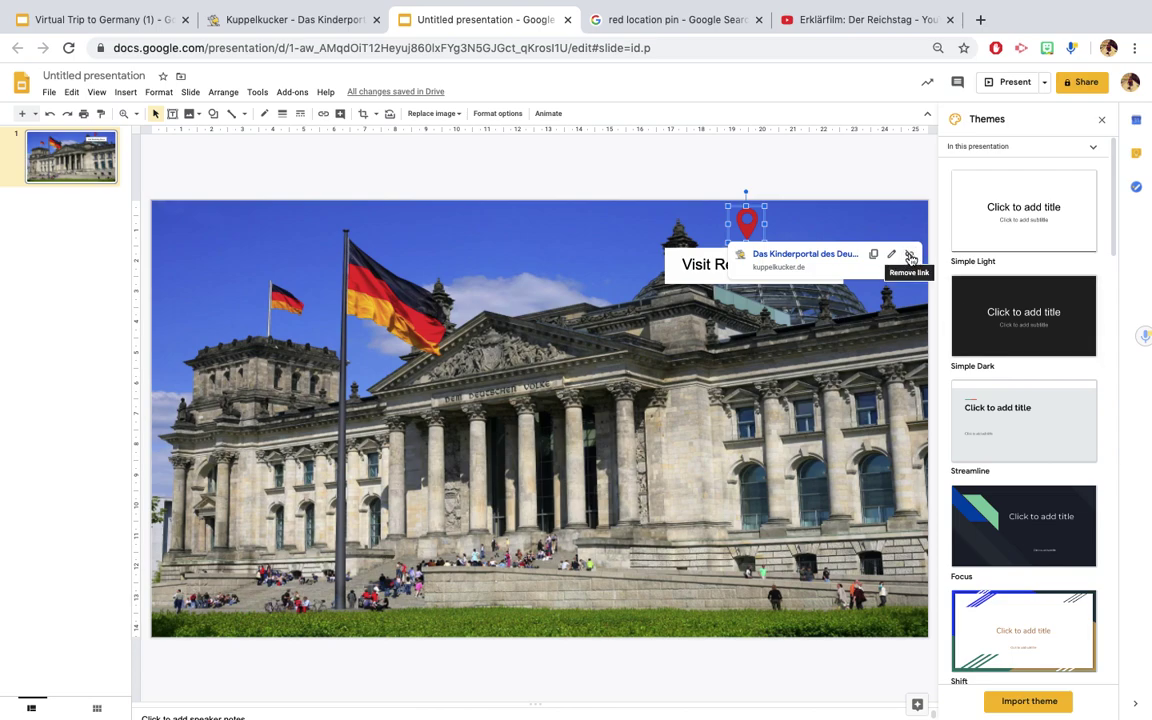
pyautogui.click(757, 418)
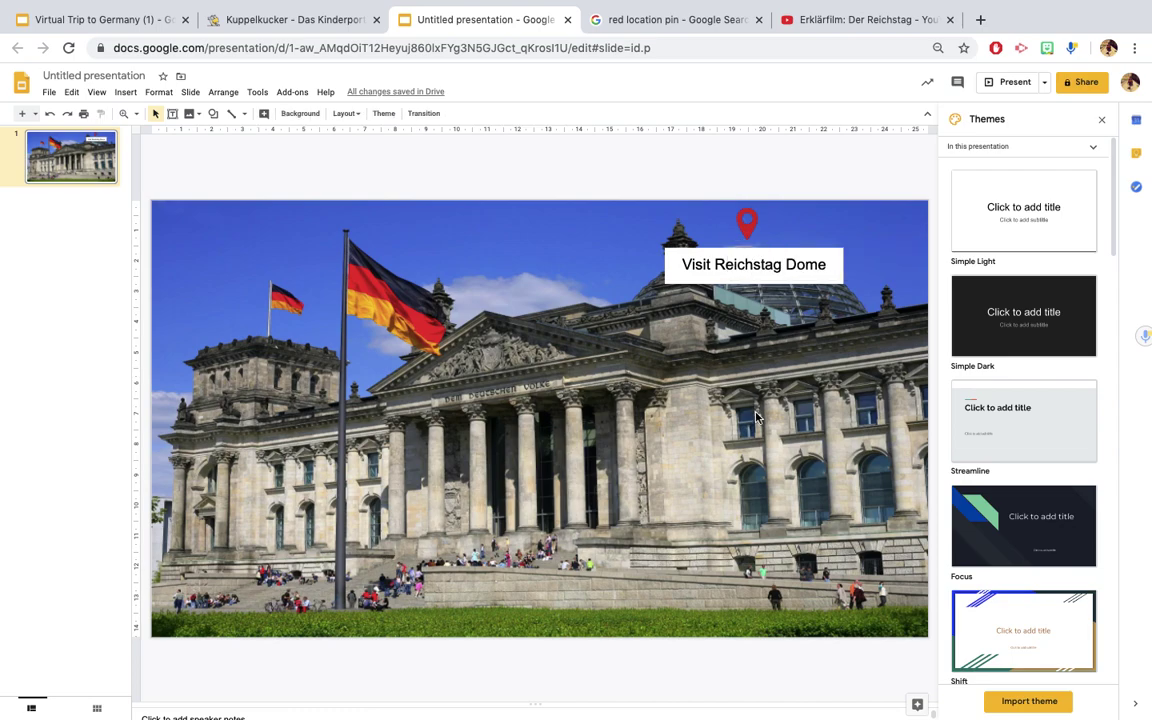
# - Add a second slide after the Reichstag slide and delete its placeholder boxes
pyautogui.click(125, 92)
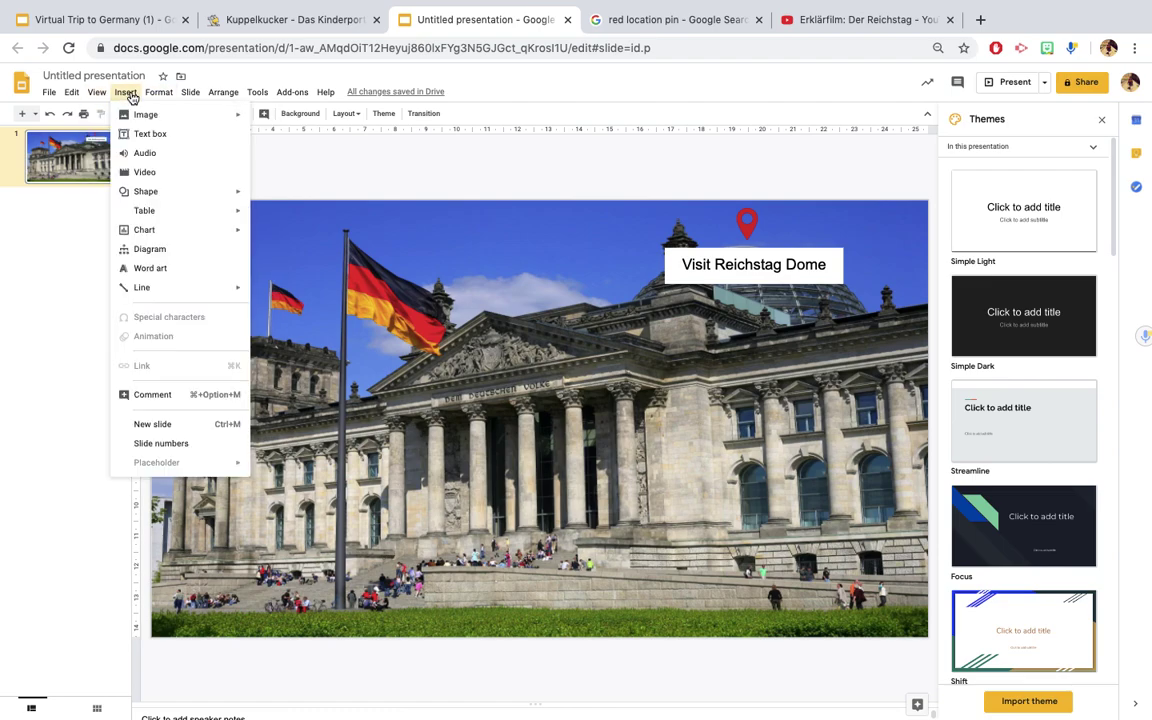
pyautogui.click(151, 424)
pyautogui.moveTo(403, 434); pyautogui.dragTo(910, 612)
pyautogui.press('BackSpace')
# - Search Google images for "munich skyline" and set the photo of the red-roofed, twin-towered church as slide 2's background
pyautogui.click(298, 114)
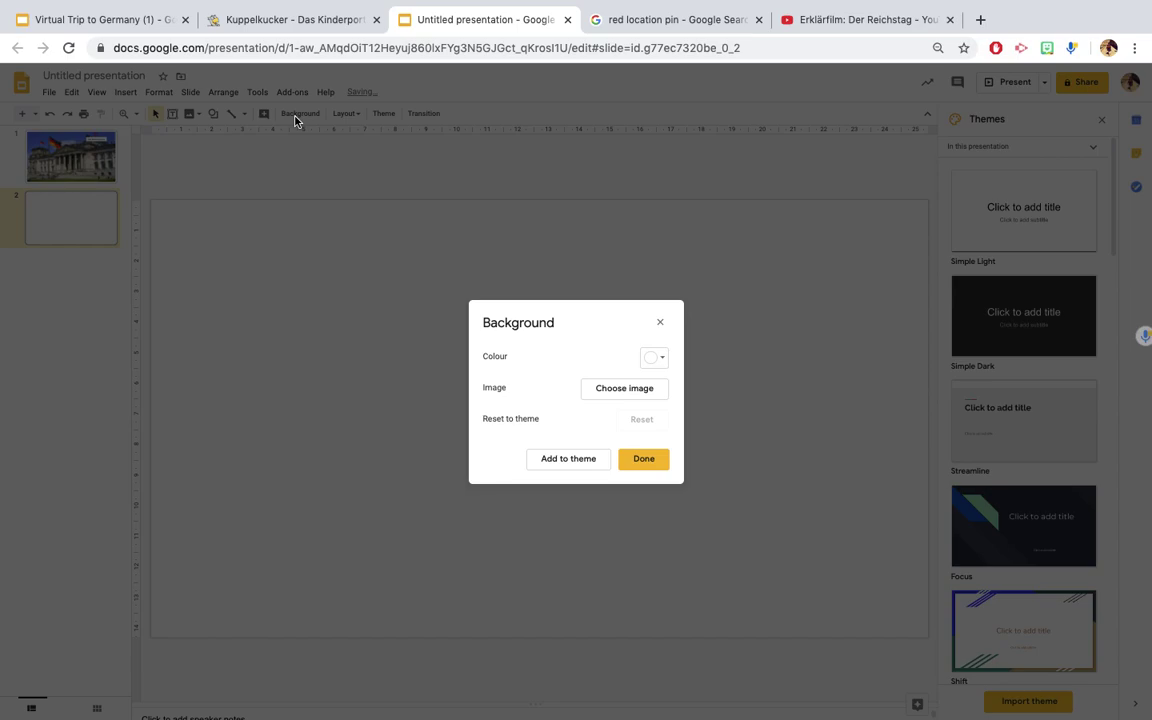
pyautogui.click(624, 390)
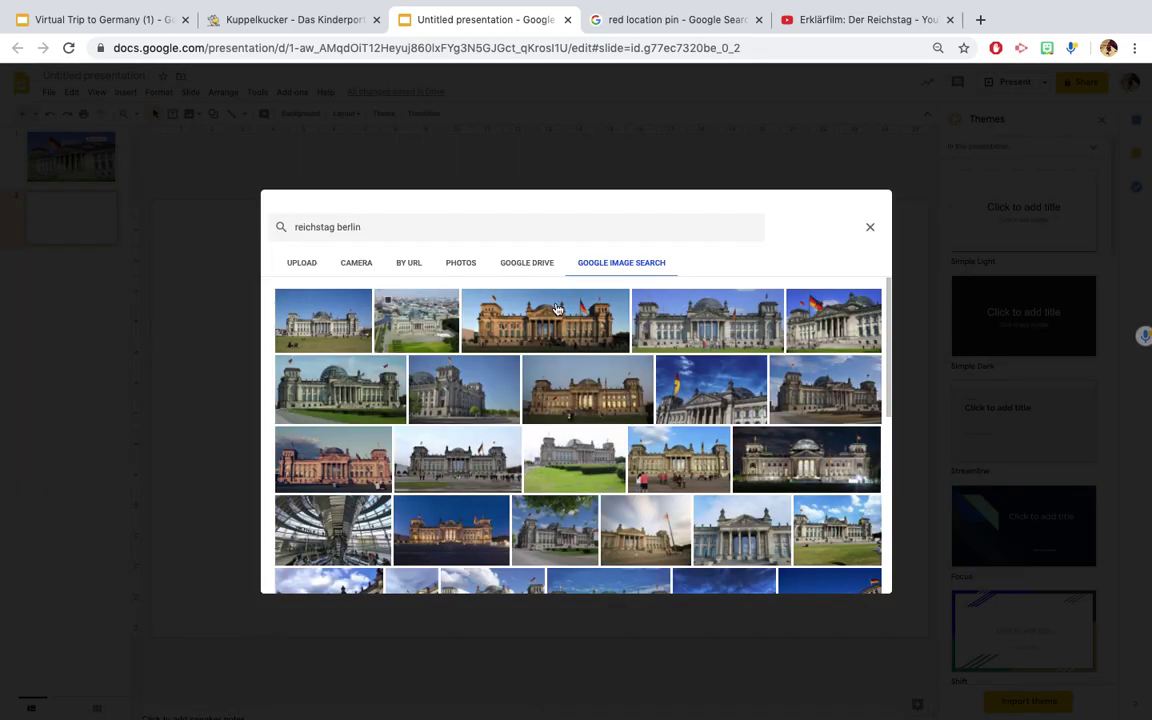
pyautogui.click(395, 227)
pyautogui.tripleClick(395, 227)
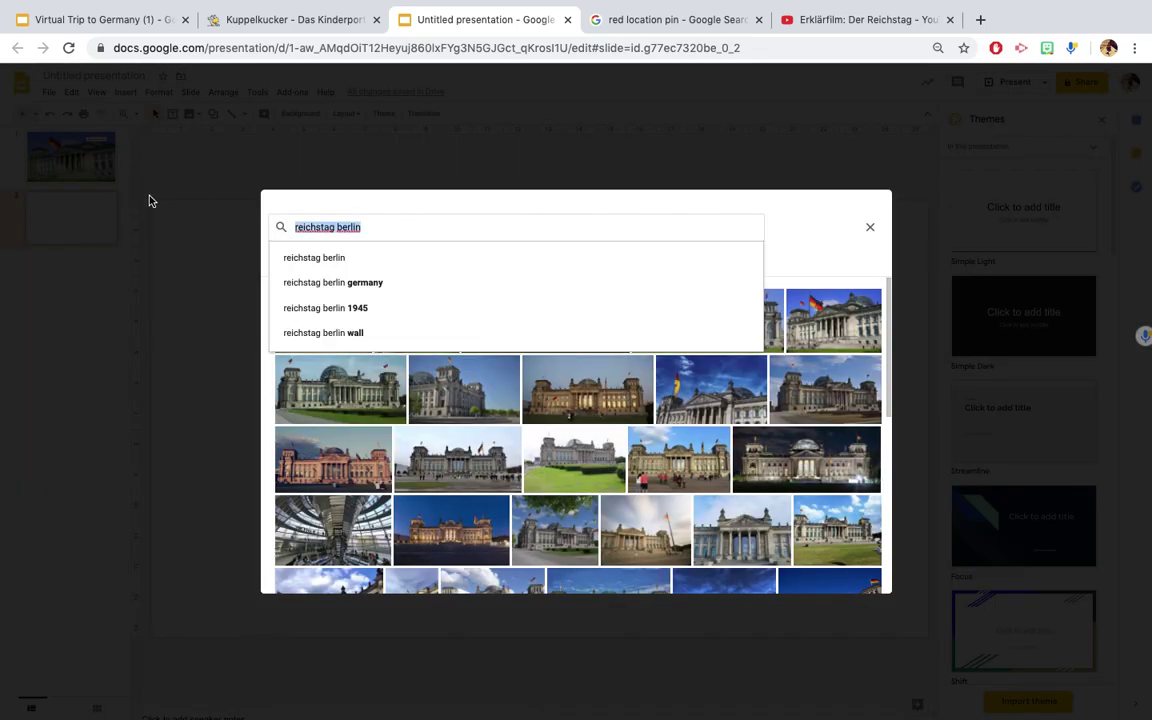
pyautogui.write('munich sk')
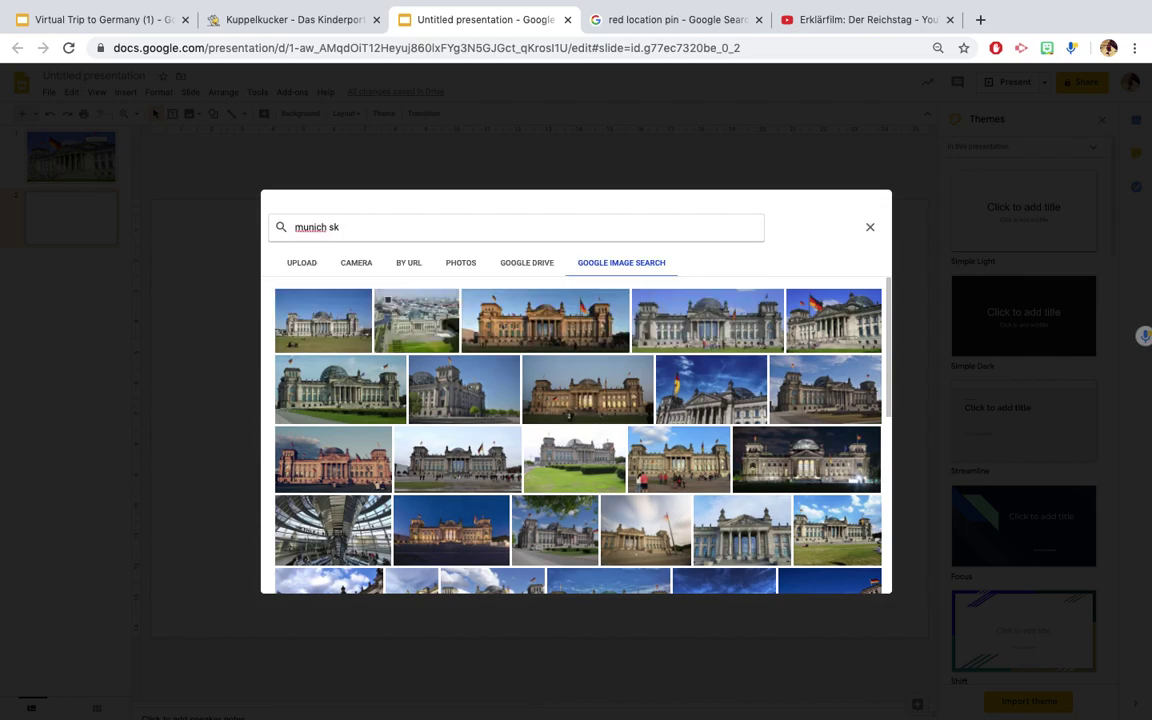
pyautogui.write('yline')
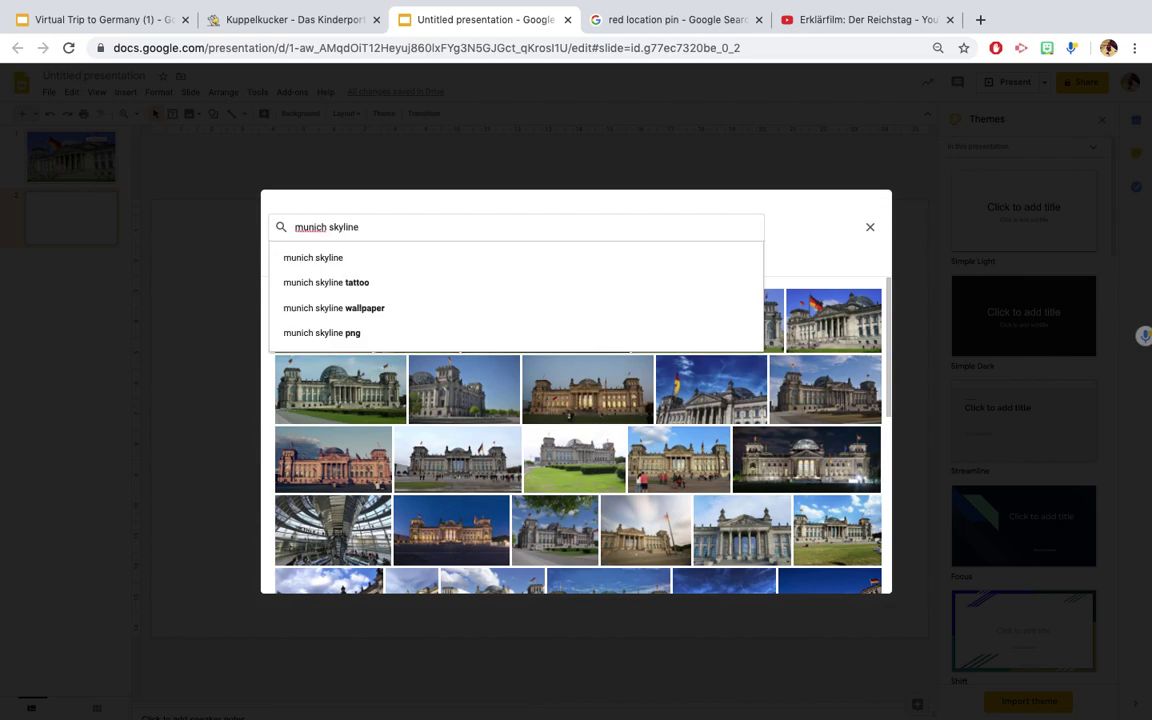
pyautogui.press('Return')
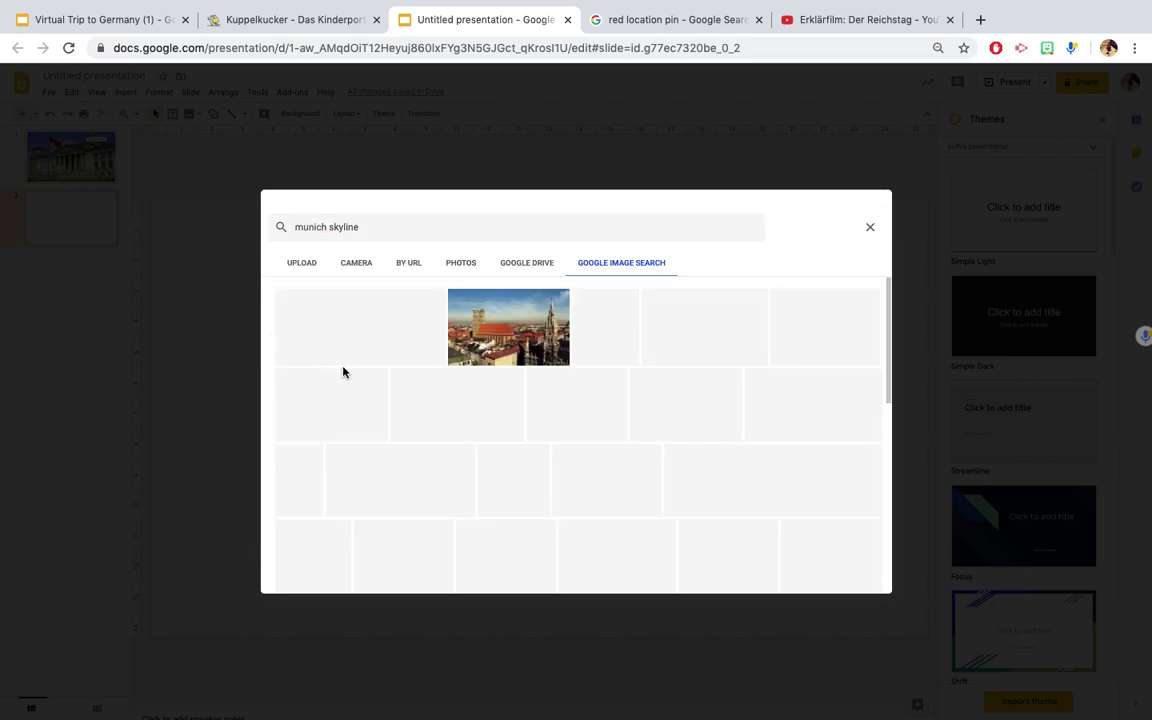
pyautogui.click(507, 338)
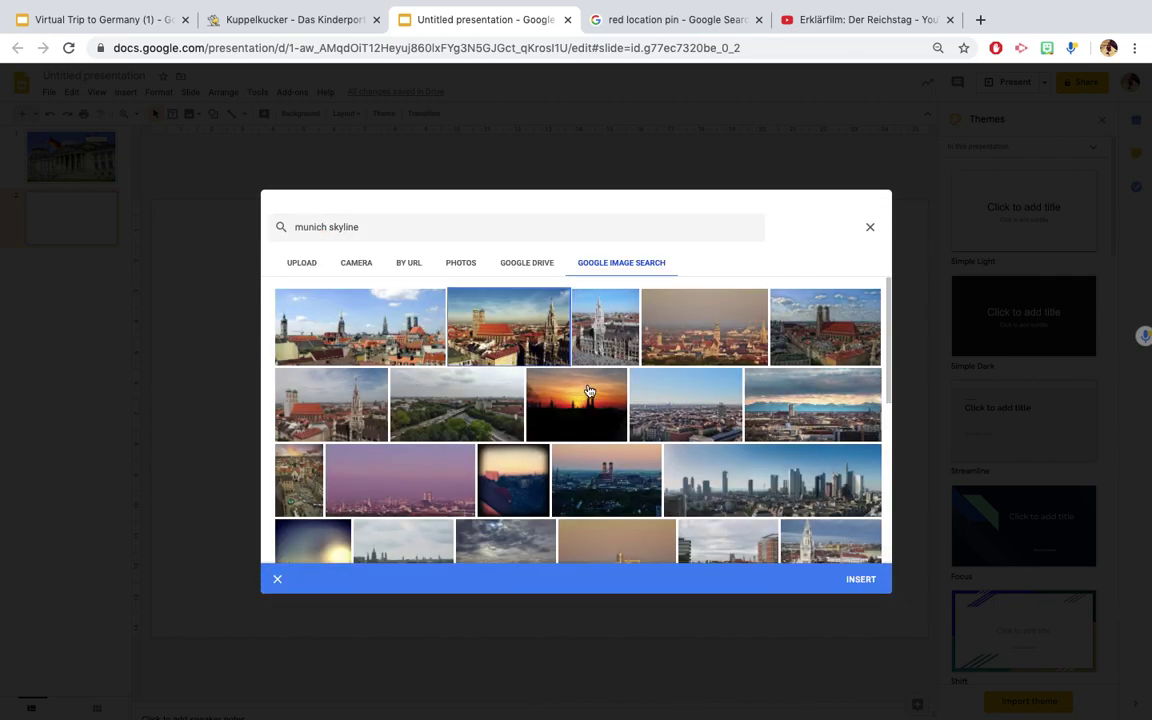
pyautogui.click(858, 579)
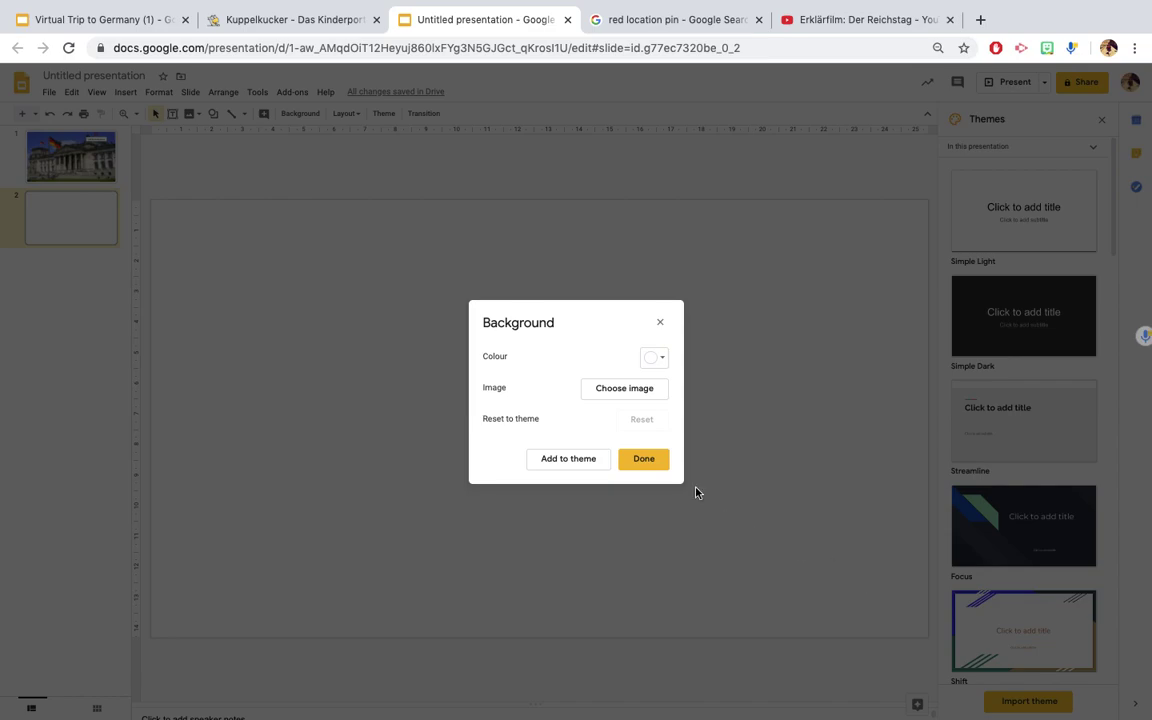
pyautogui.click(646, 466)
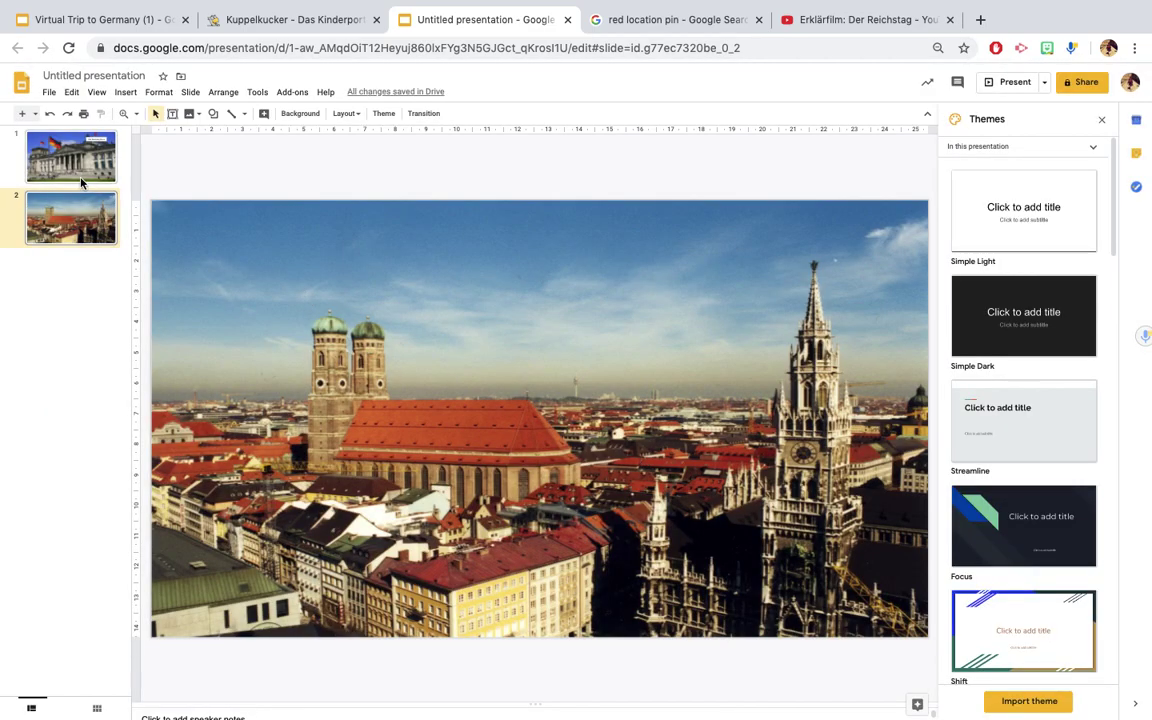
# - On the Reichstag slide, draw a left-pointing block arrow about 5 cm wide and 2 cm high beside the large German flag
pyautogui.click(85, 168)
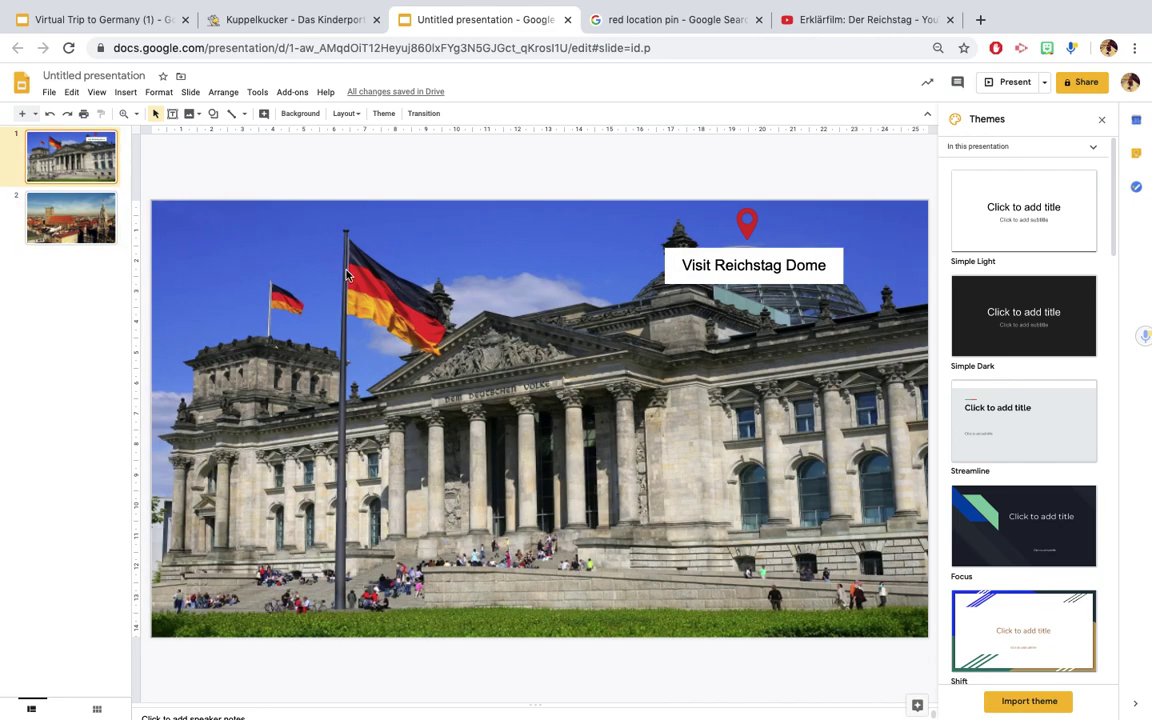
pyautogui.click(86, 224)
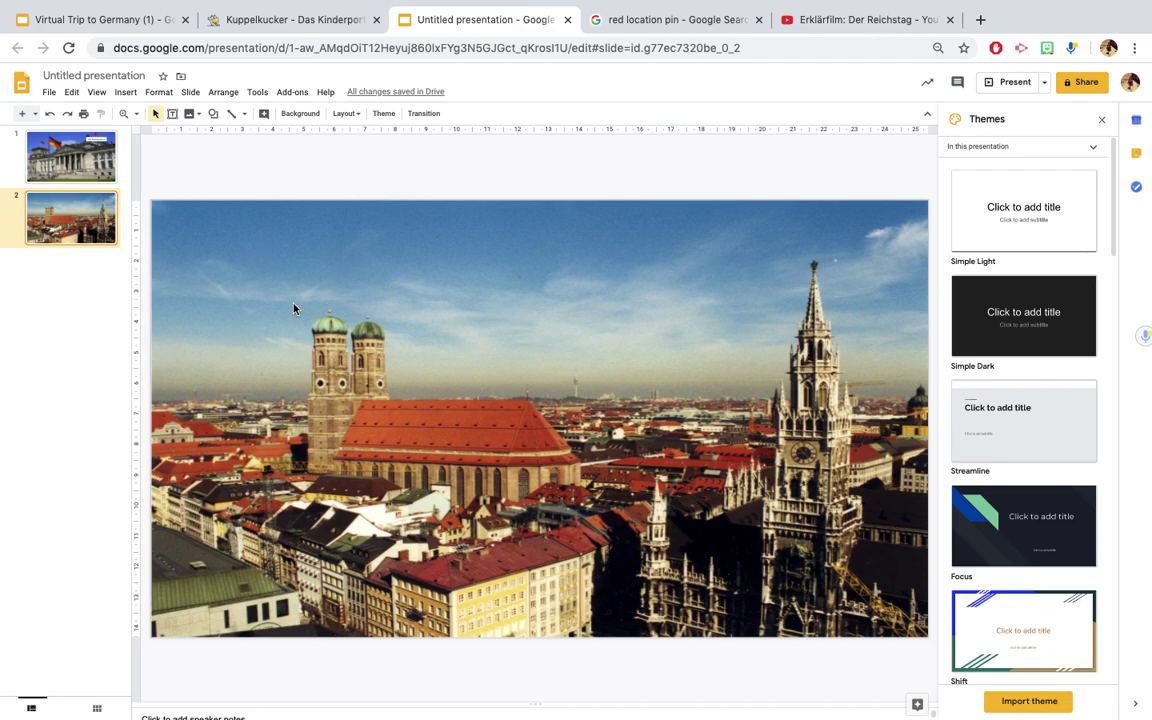
pyautogui.click(58, 170)
pyautogui.click(127, 93)
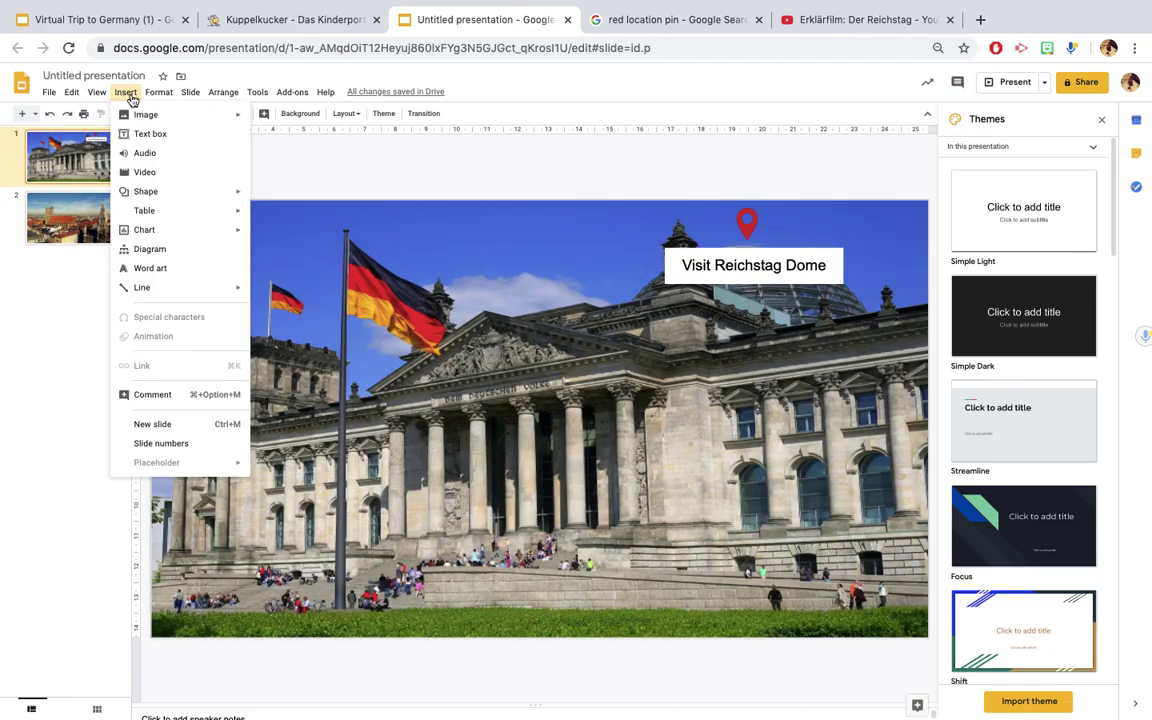
pyautogui.moveTo(150, 191)
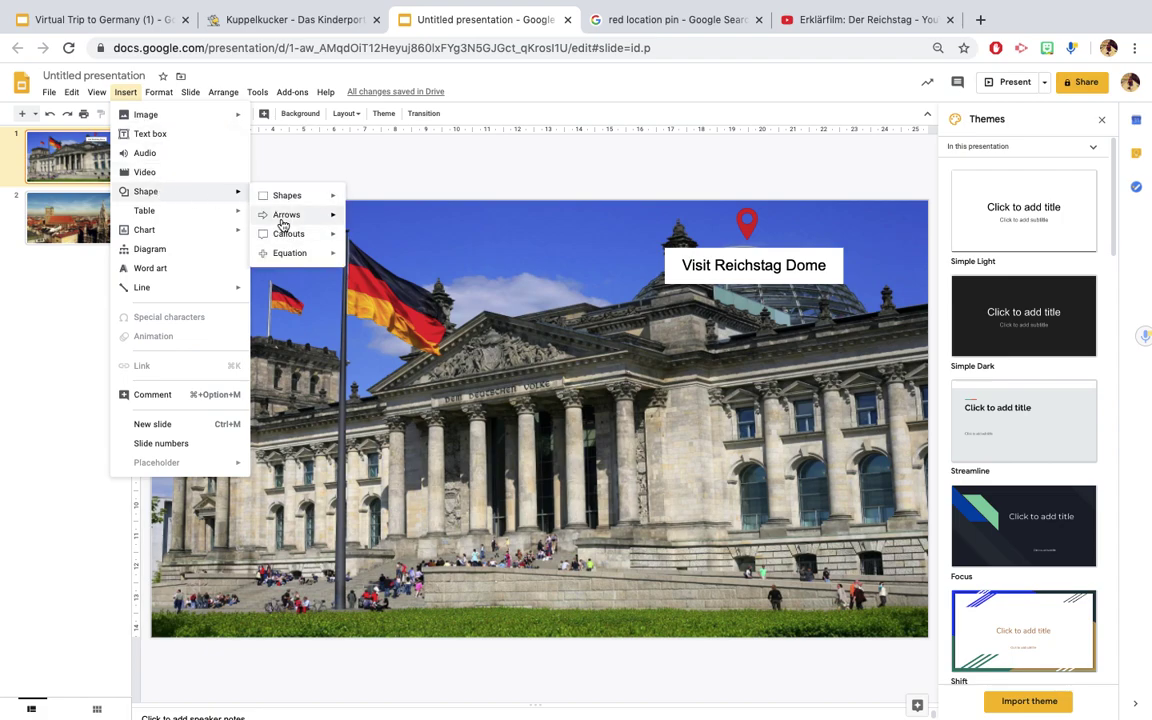
pyautogui.moveTo(283, 224)
pyautogui.click(348, 214)
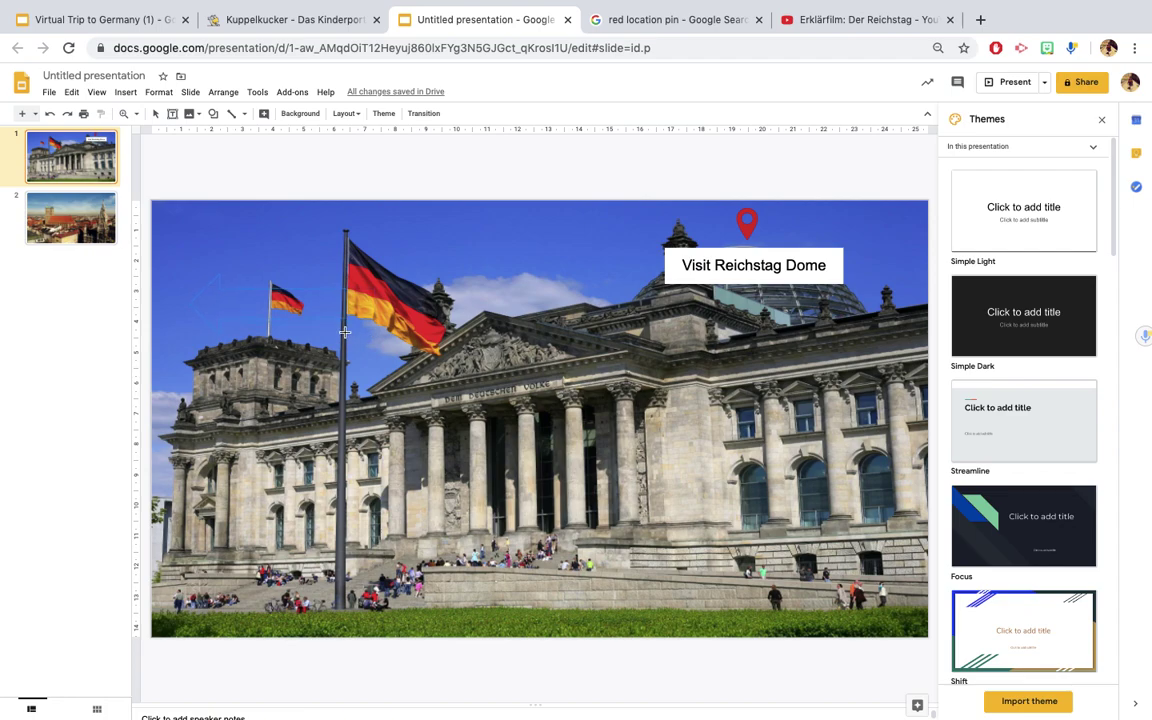
pyautogui.moveTo(190, 273); pyautogui.dragTo(345, 332)
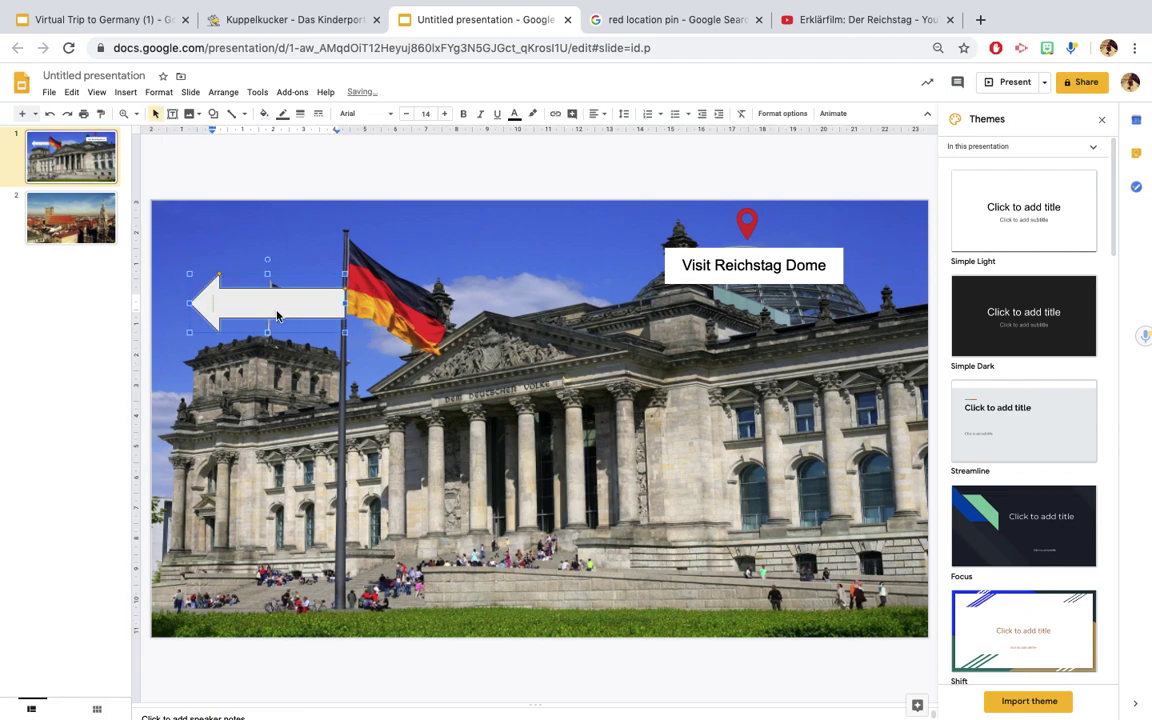
# - Label the arrow "Munich" with centred text and move it down over the building's left tower
pyautogui.write('Munich')
pyautogui.click(595, 113)
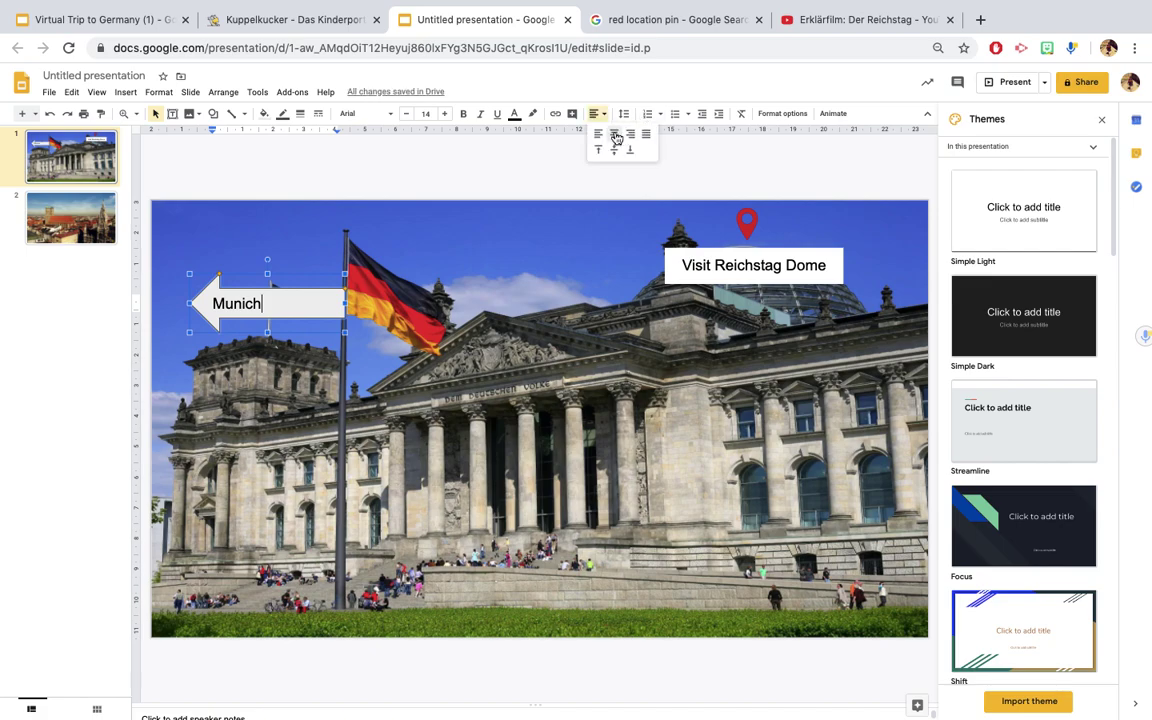
pyautogui.click(615, 134)
pyautogui.click(222, 443)
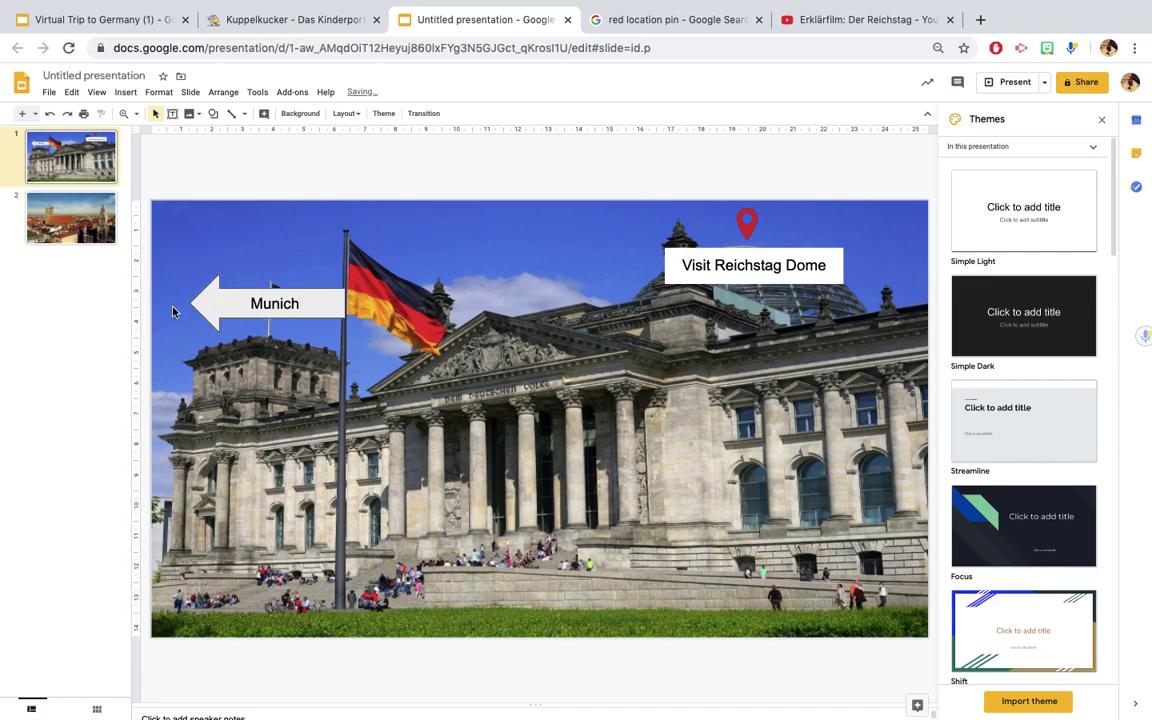
pyautogui.click(211, 312)
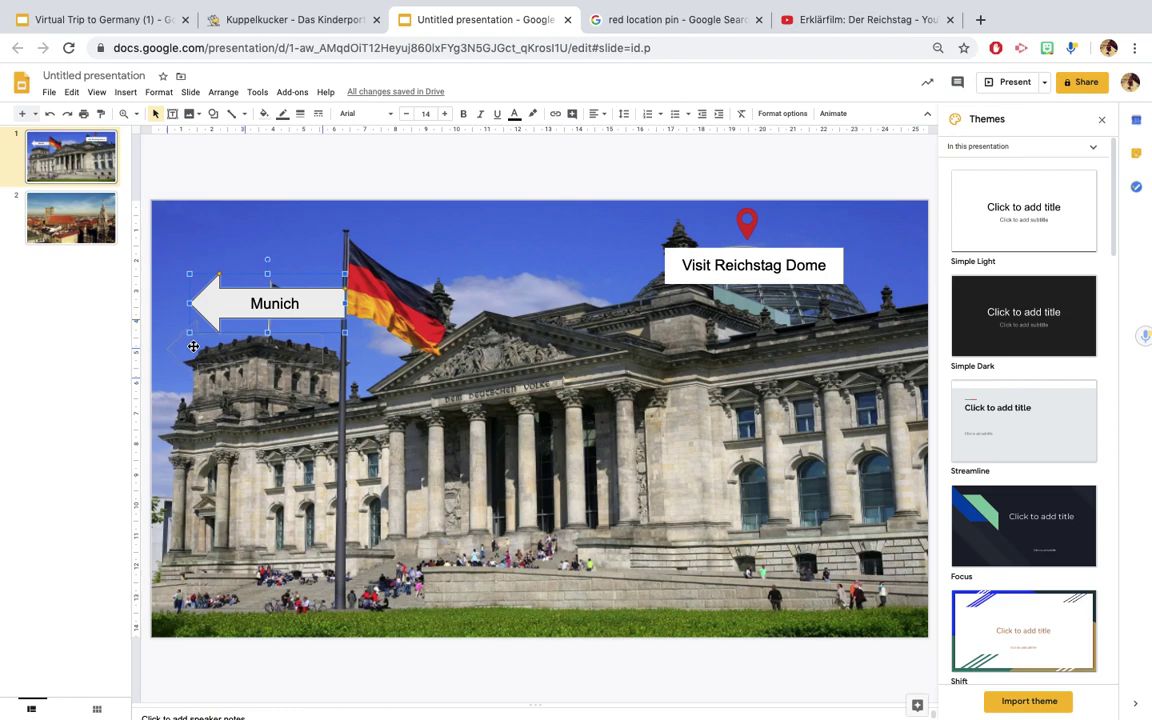
pyautogui.moveTo(194, 347); pyautogui.dragTo(193, 350)
pyautogui.click(332, 401)
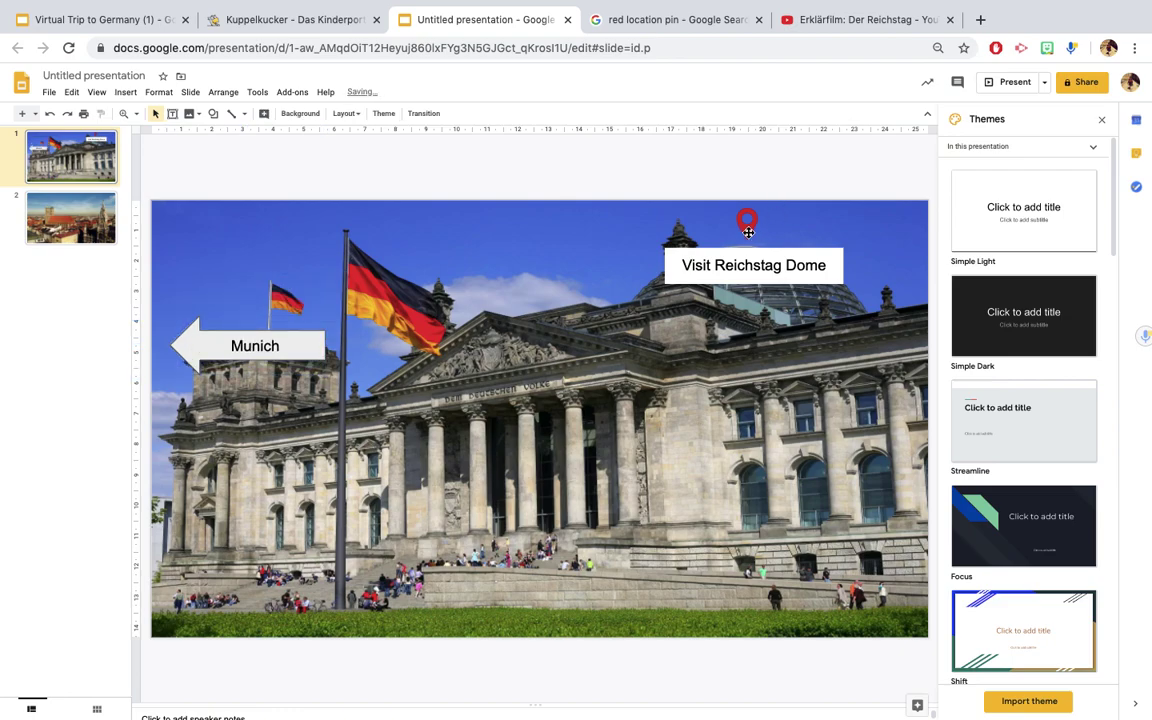
# - Link the Munich arrow to Slide 2 of this presentation
pyautogui.click(183, 353)
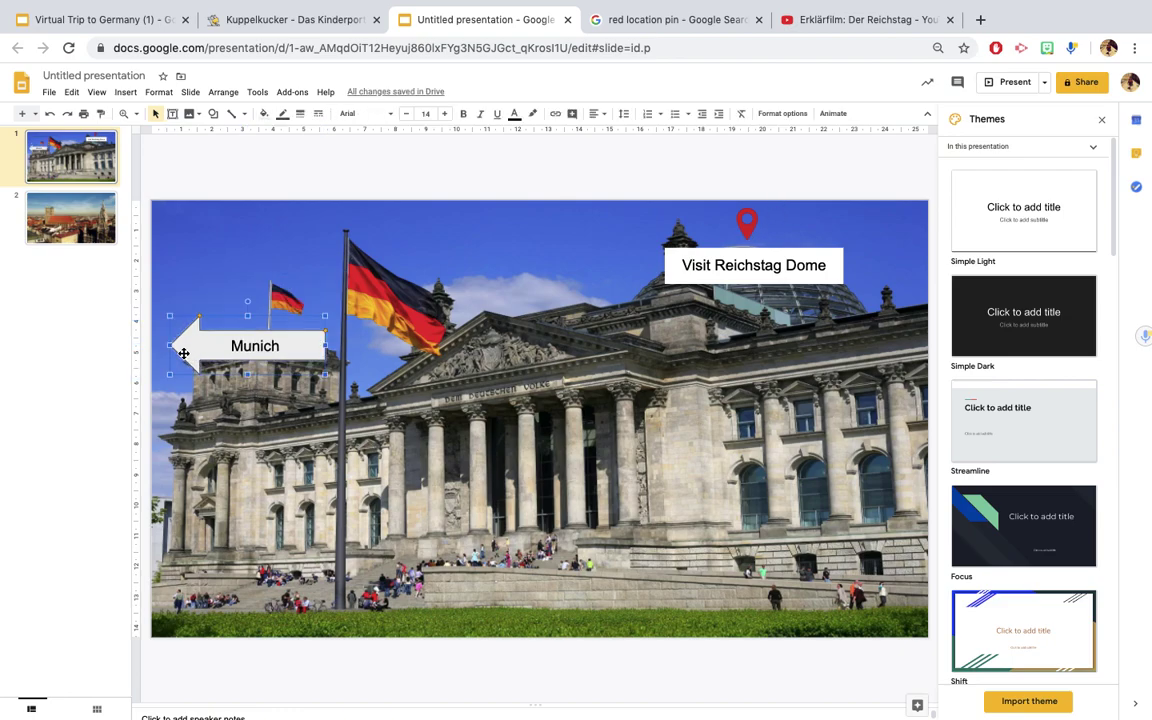
pyautogui.click(556, 116)
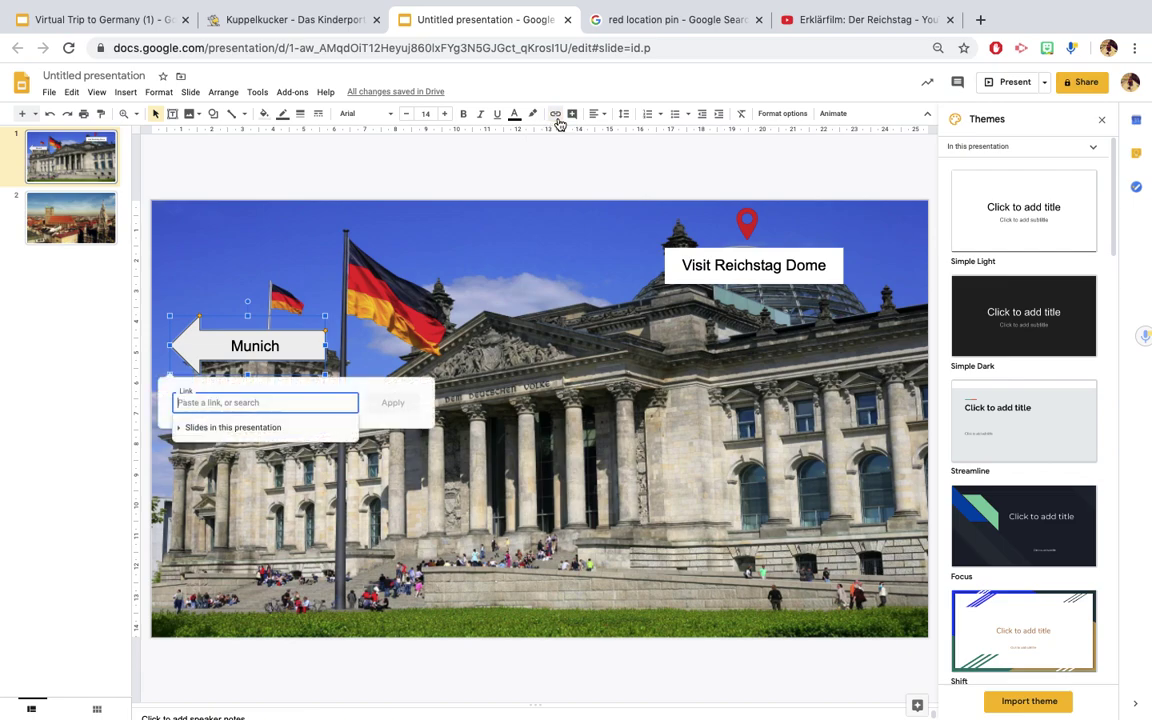
pyautogui.click(212, 428)
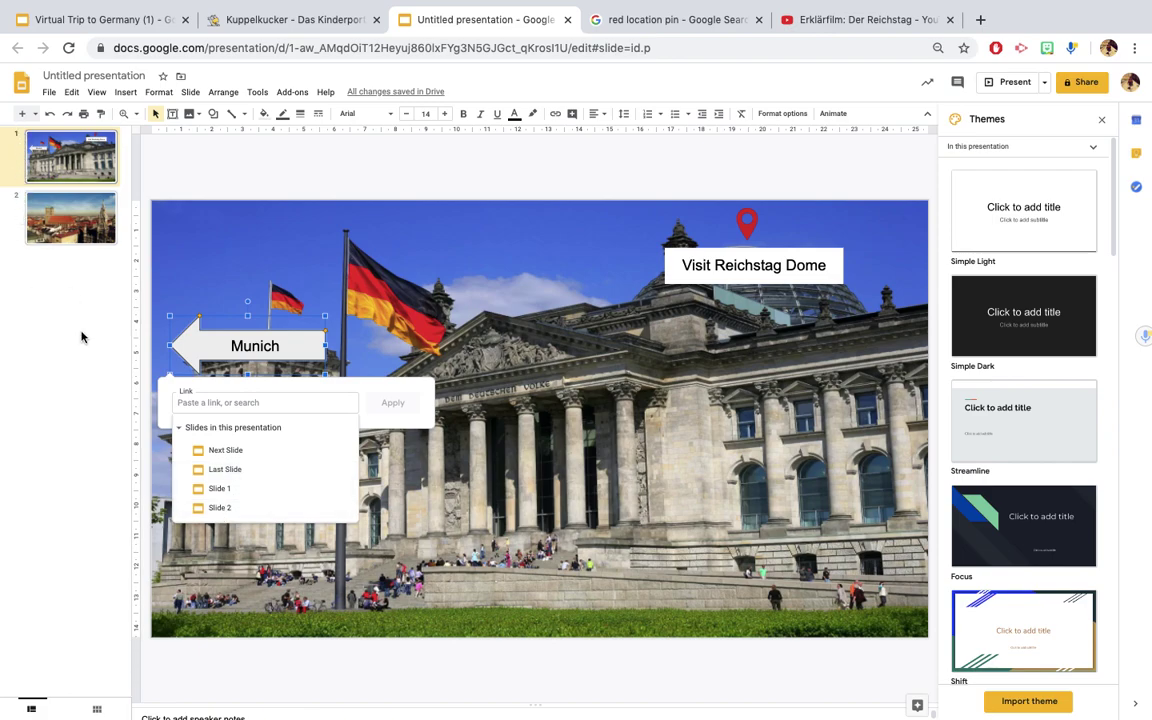
pyautogui.click(219, 508)
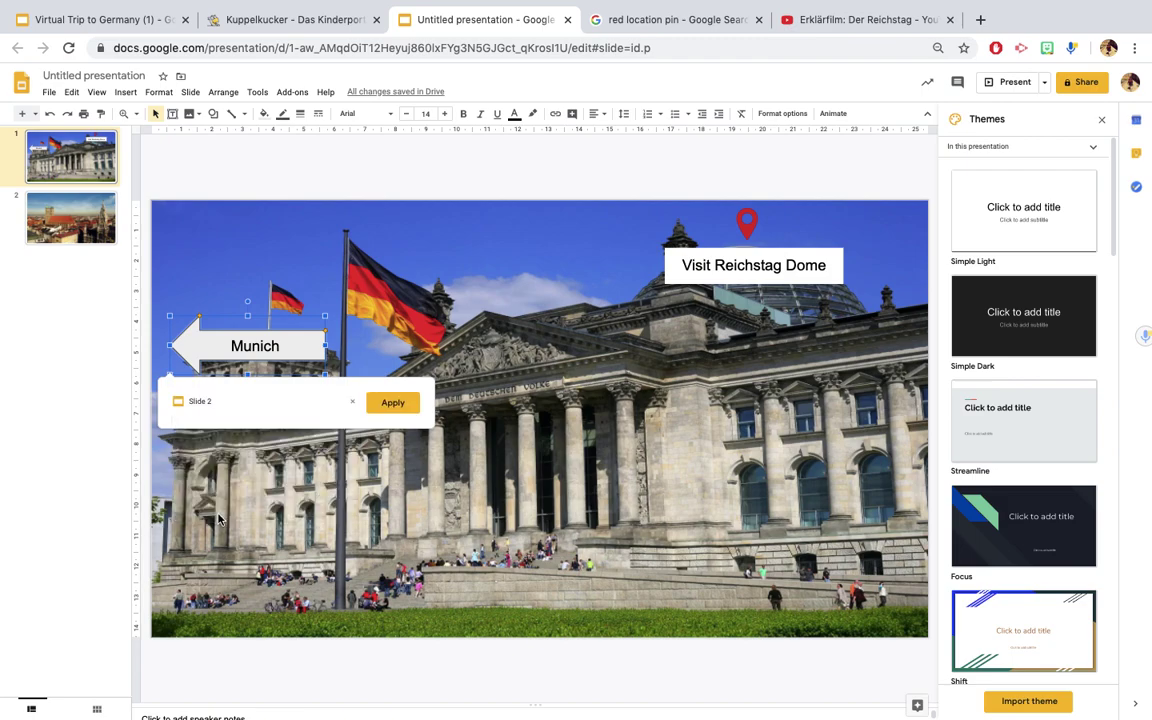
pyautogui.click(392, 402)
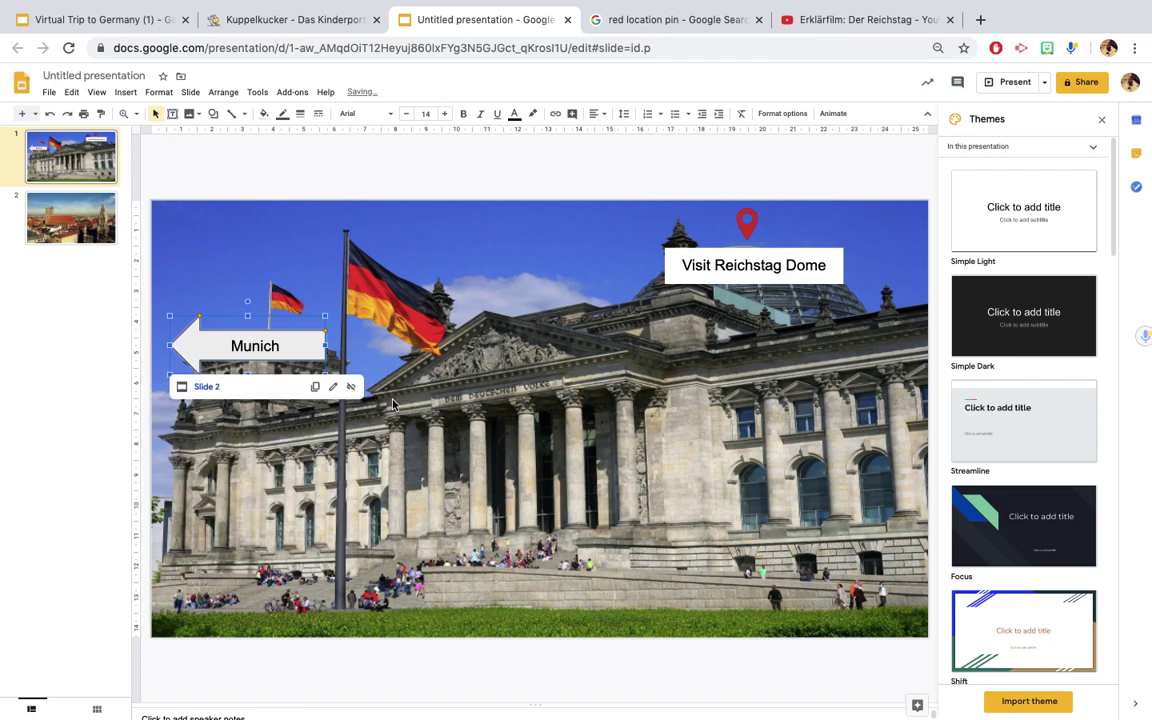
pyautogui.click(489, 343)
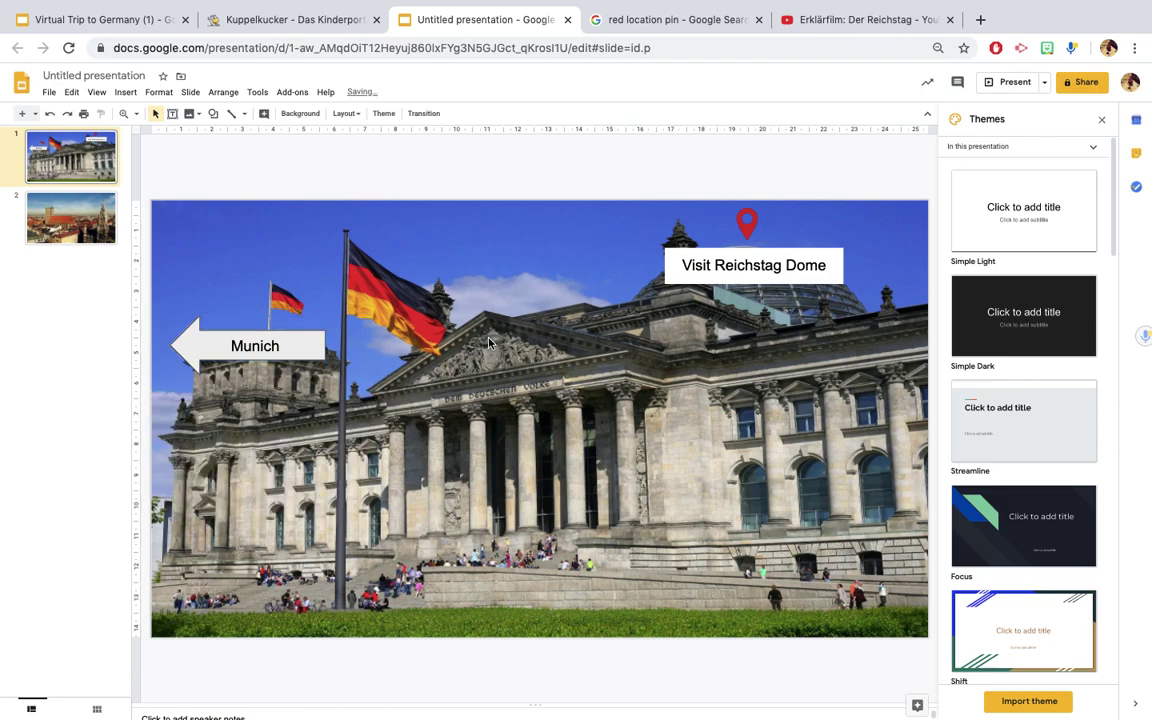
# - Test the dome pin's link and the Munich arrow in presentation mode, closing the opened web page, and return to editing
pyautogui.click(120, 93)
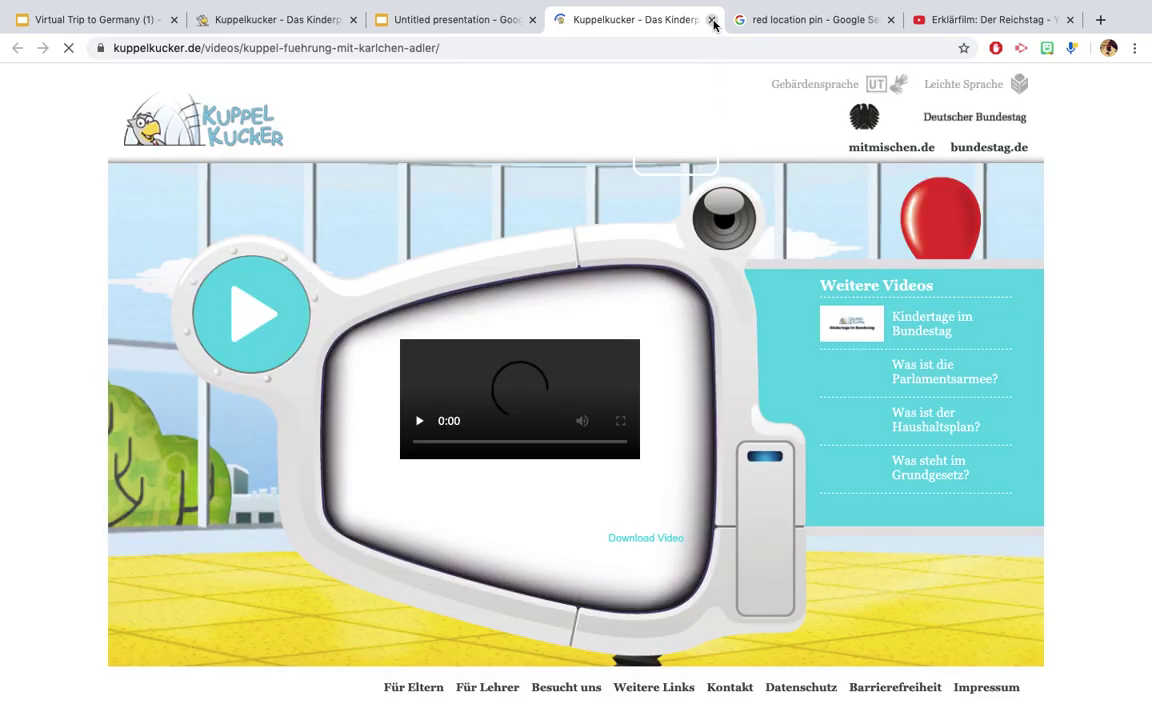
pyautogui.press('super+w')
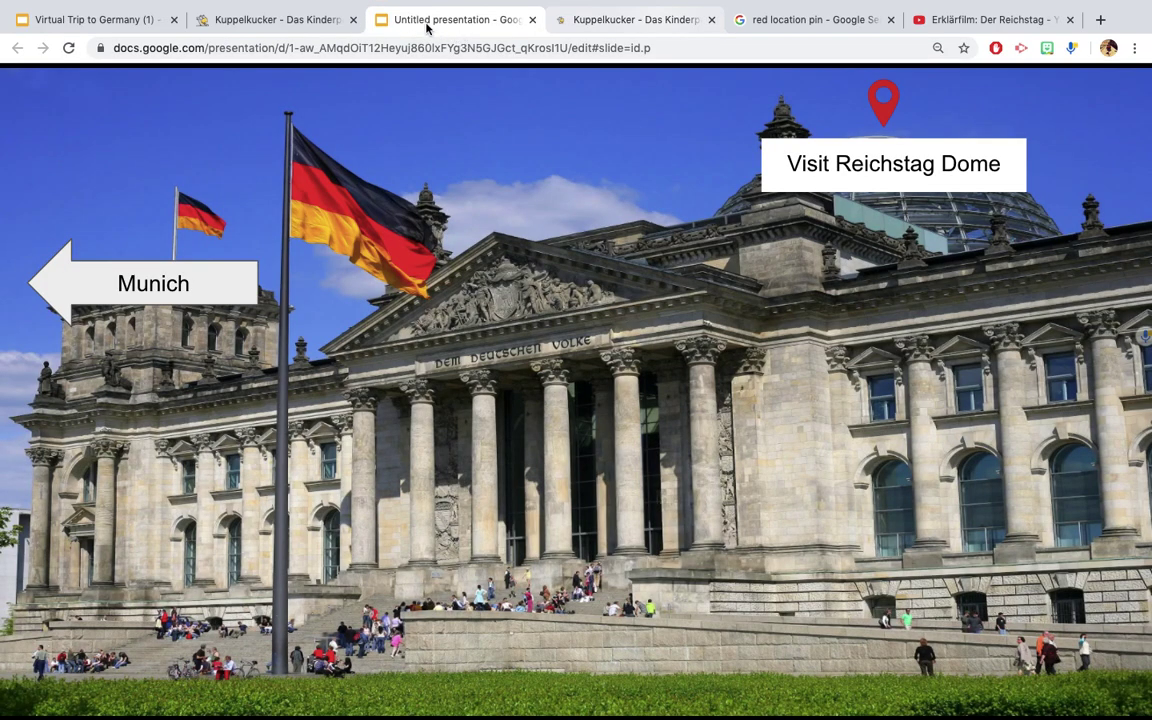
pyautogui.click(88, 295)
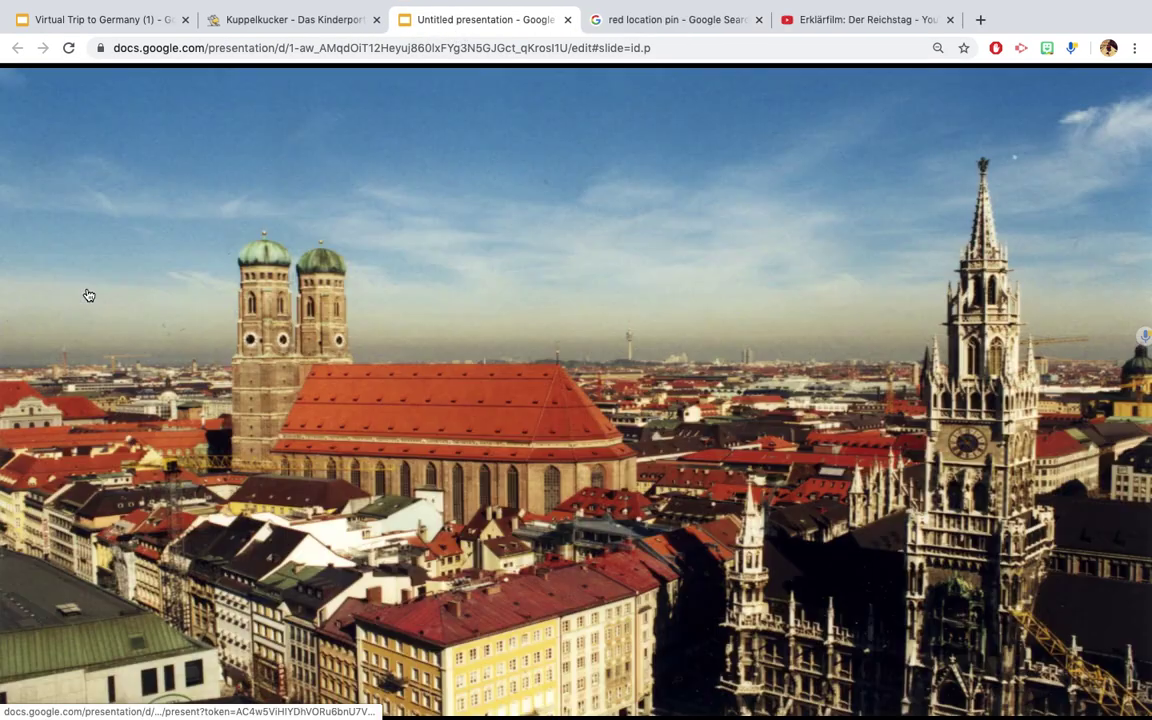
pyautogui.press('super+ctrl+f')
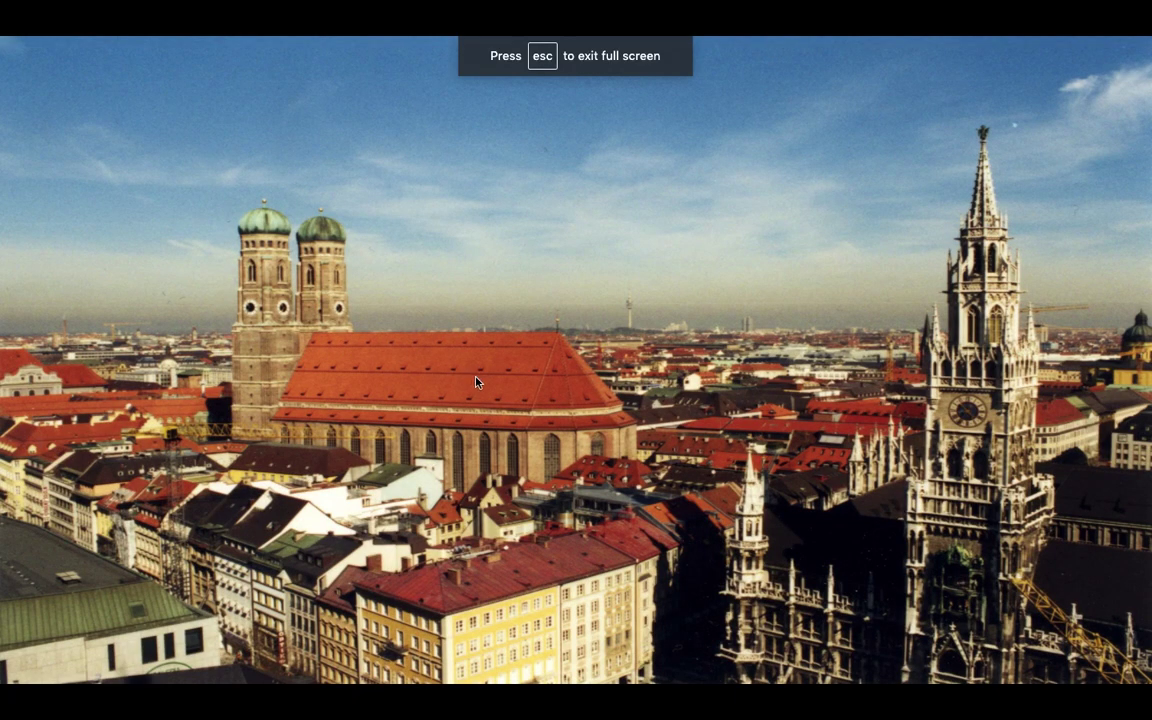
pyautogui.press('Escape')
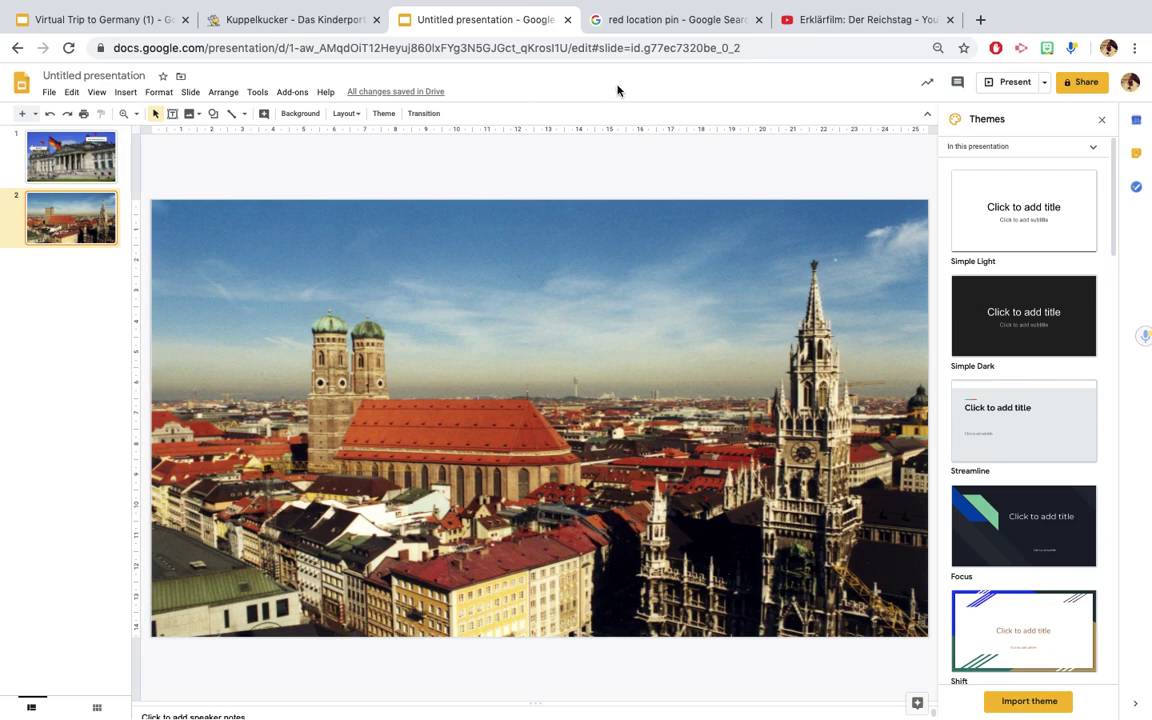
# - Switch to the Google image search for the location pin and search for "passport" instead
pyautogui.click(658, 22)
pyautogui.scroll(3, 480, 170)
pyautogui.click(237, 102)
pyautogui.tripleClick(237, 102)
pyautogui.write('passport')
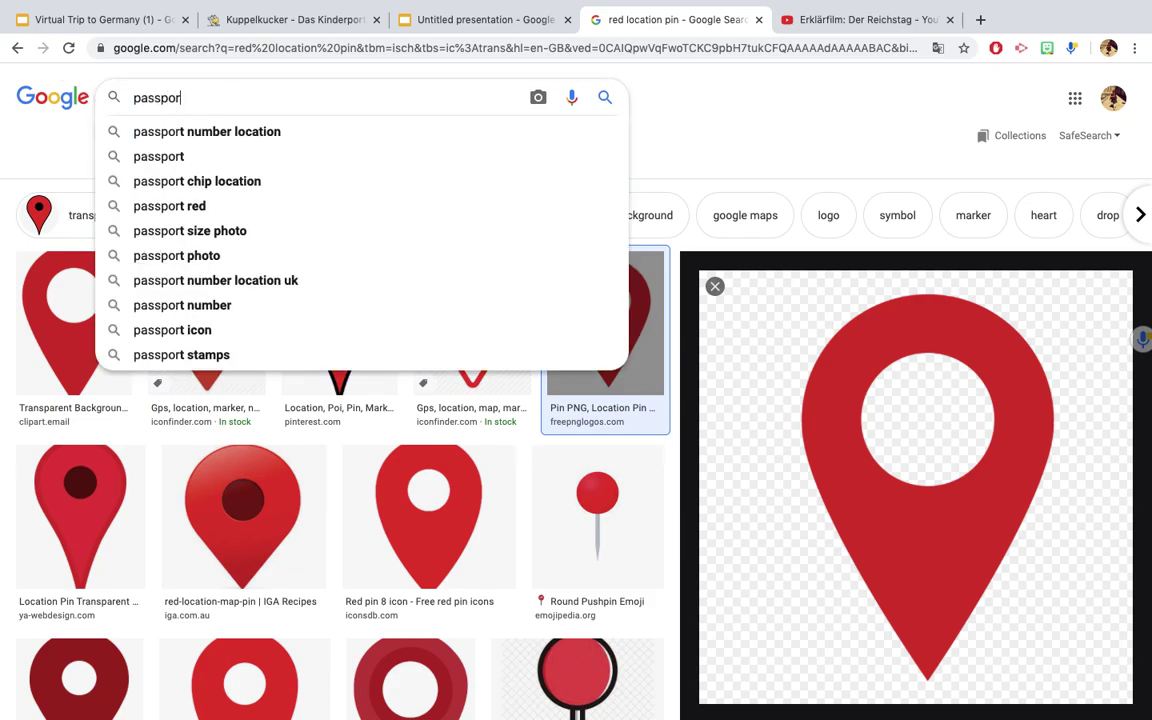
pyautogui.press('Return')
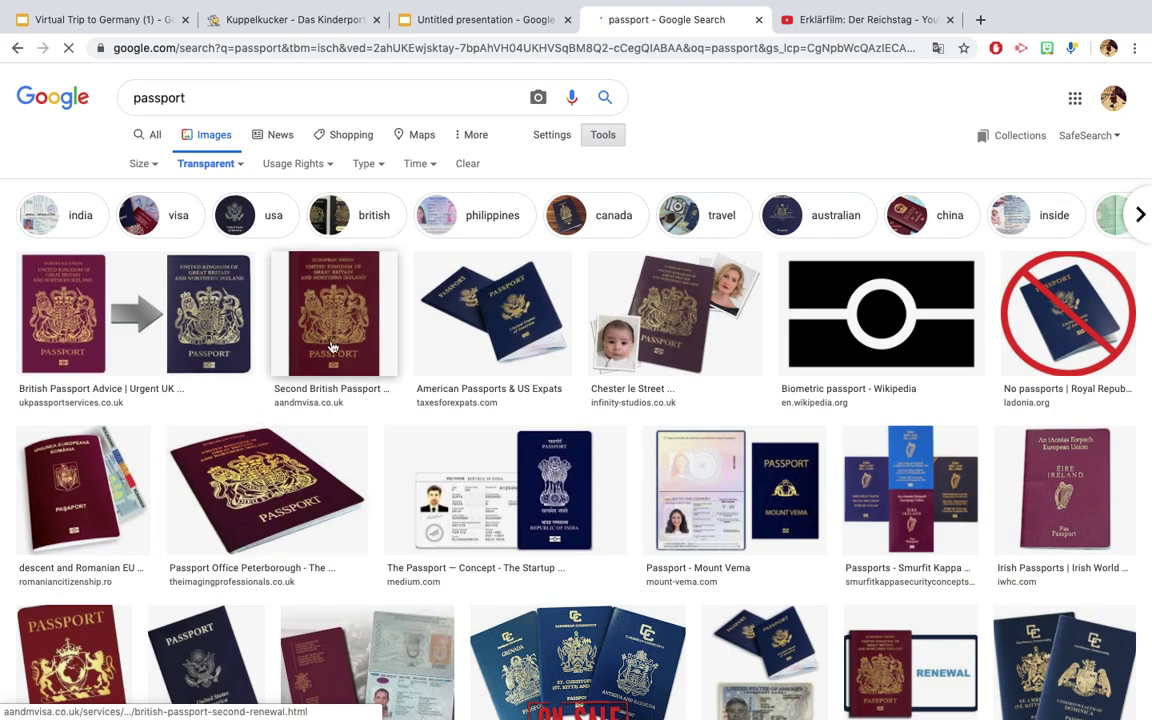
# - Preview the British passport image, copy the picture of the two American passports and return to the presentation
pyautogui.click(283, 495)
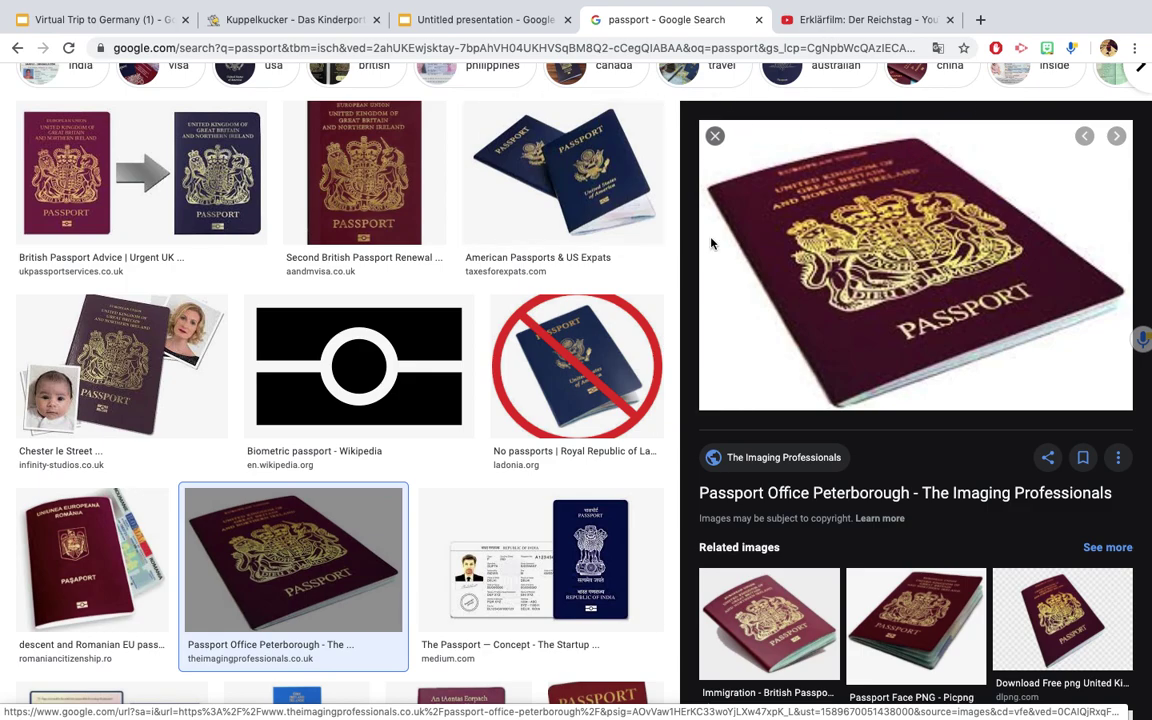
pyautogui.click(620, 178)
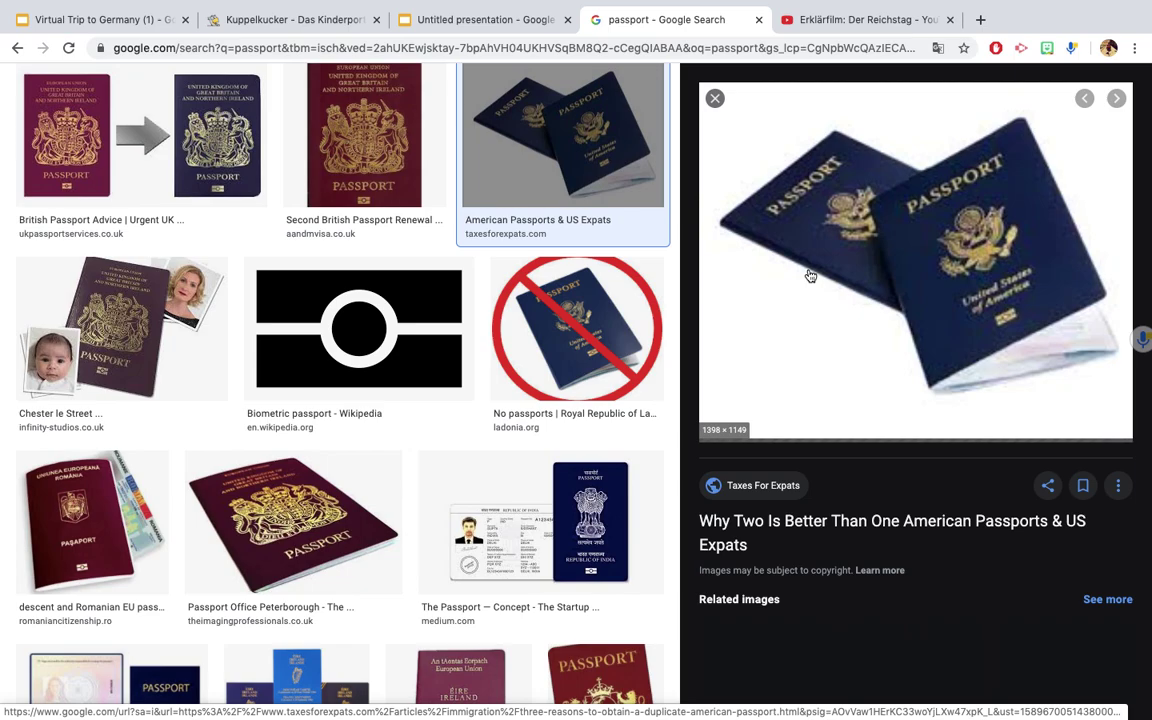
pyautogui.rightClick(820, 223)
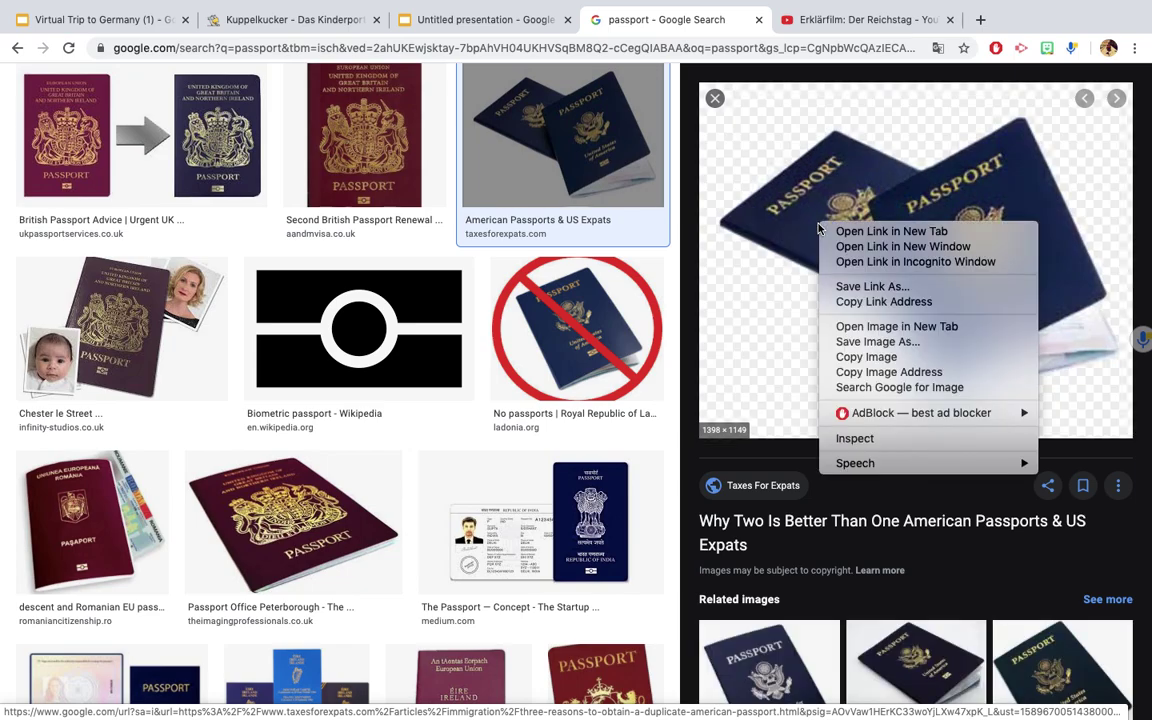
pyautogui.click(866, 358)
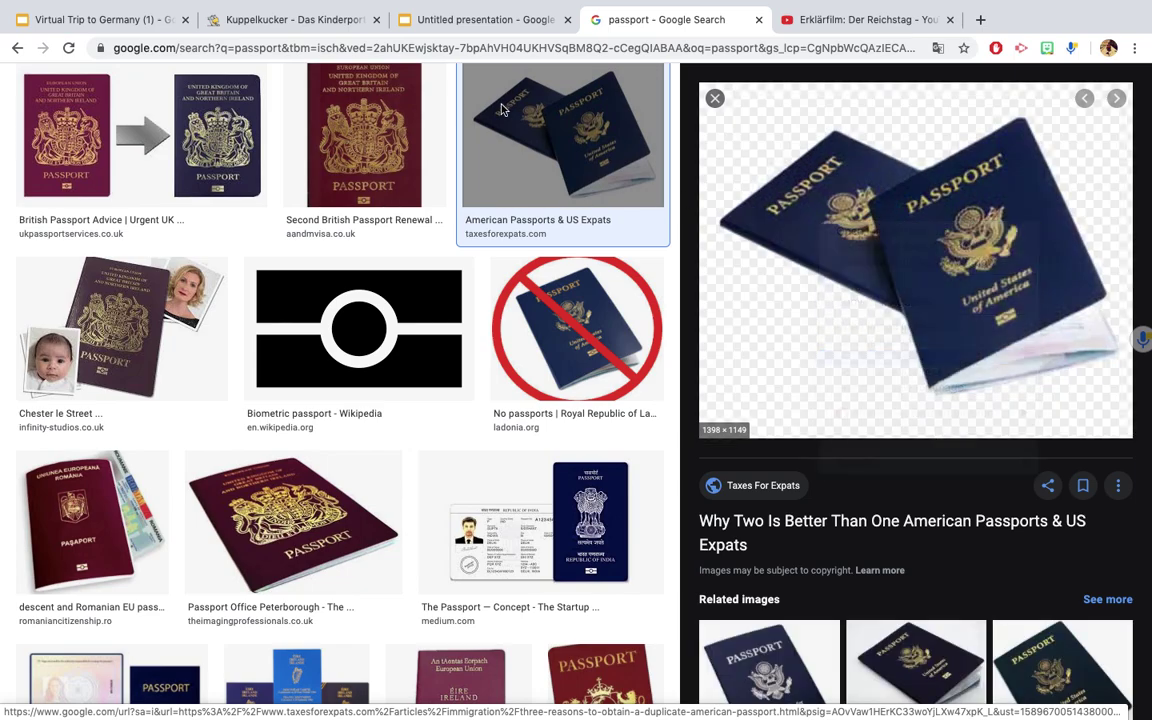
pyautogui.click(470, 20)
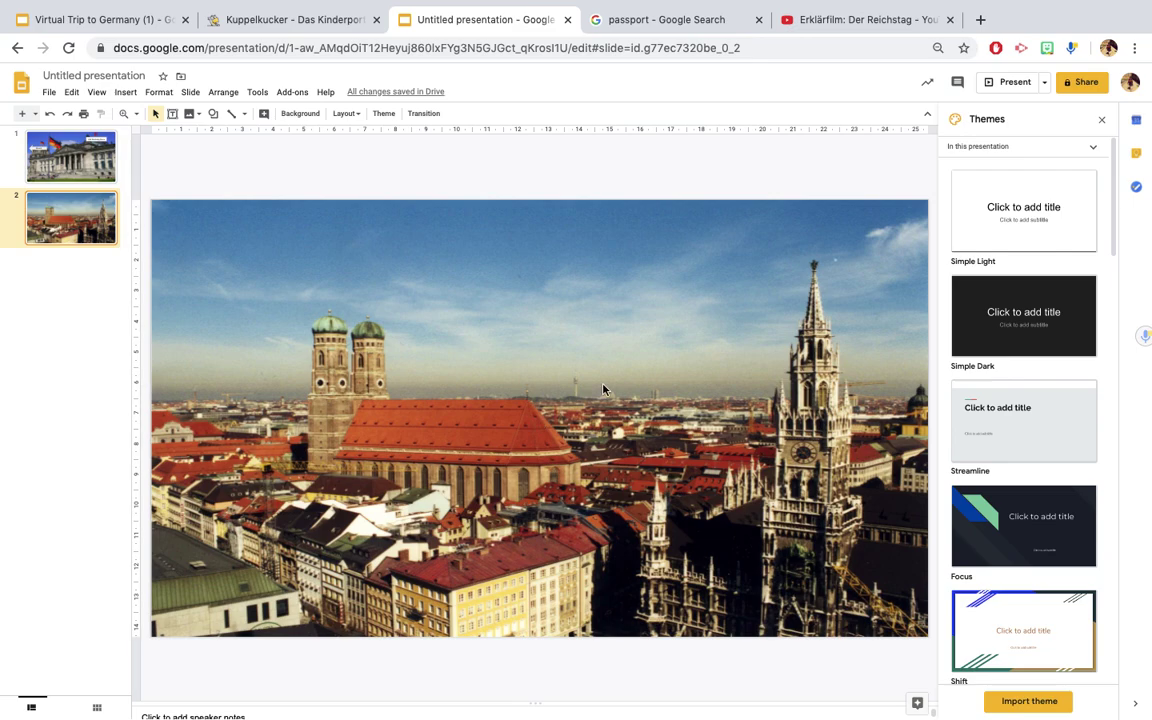
# - Copy the American passports picture again from the image results and return to the Munich slide in the presentation
pyautogui.click(646, 22)
pyautogui.rightClick(829, 207)
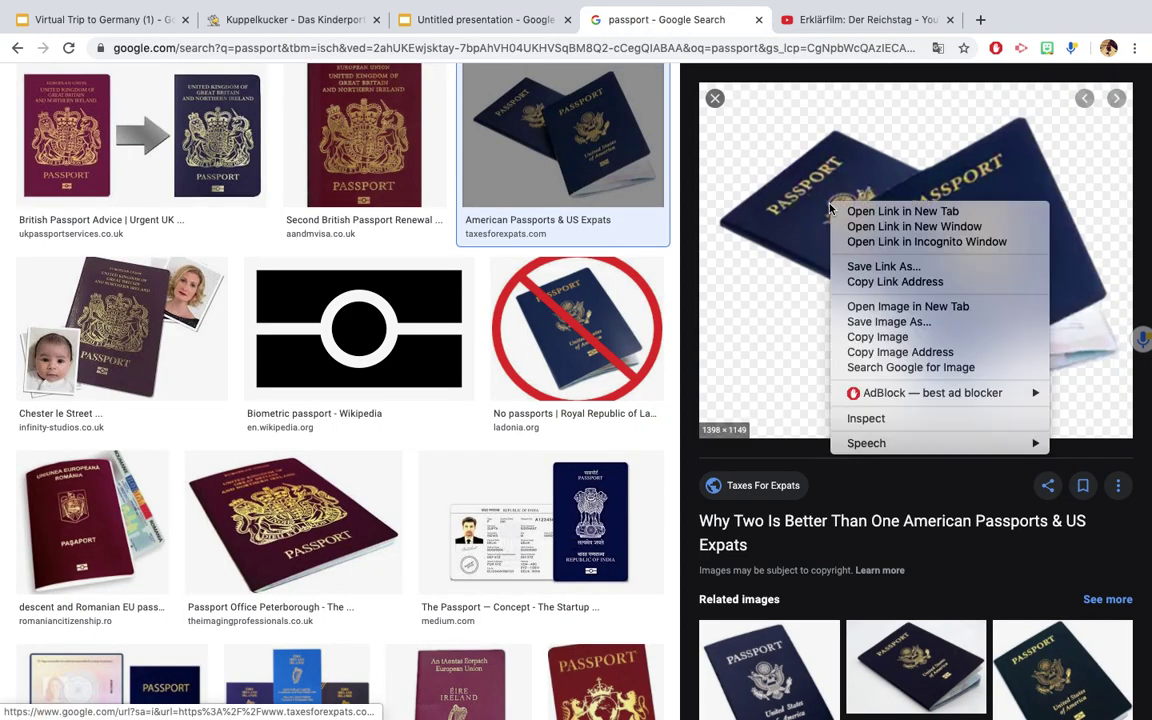
pyautogui.click(885, 337)
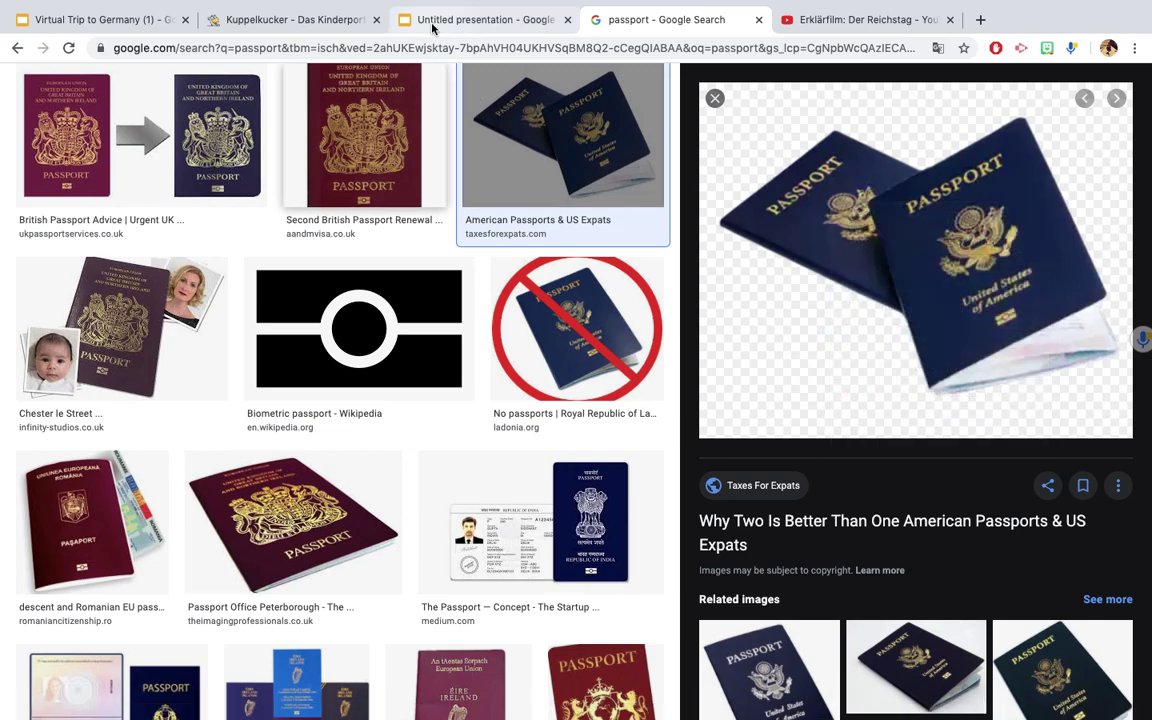
pyautogui.click(445, 20)
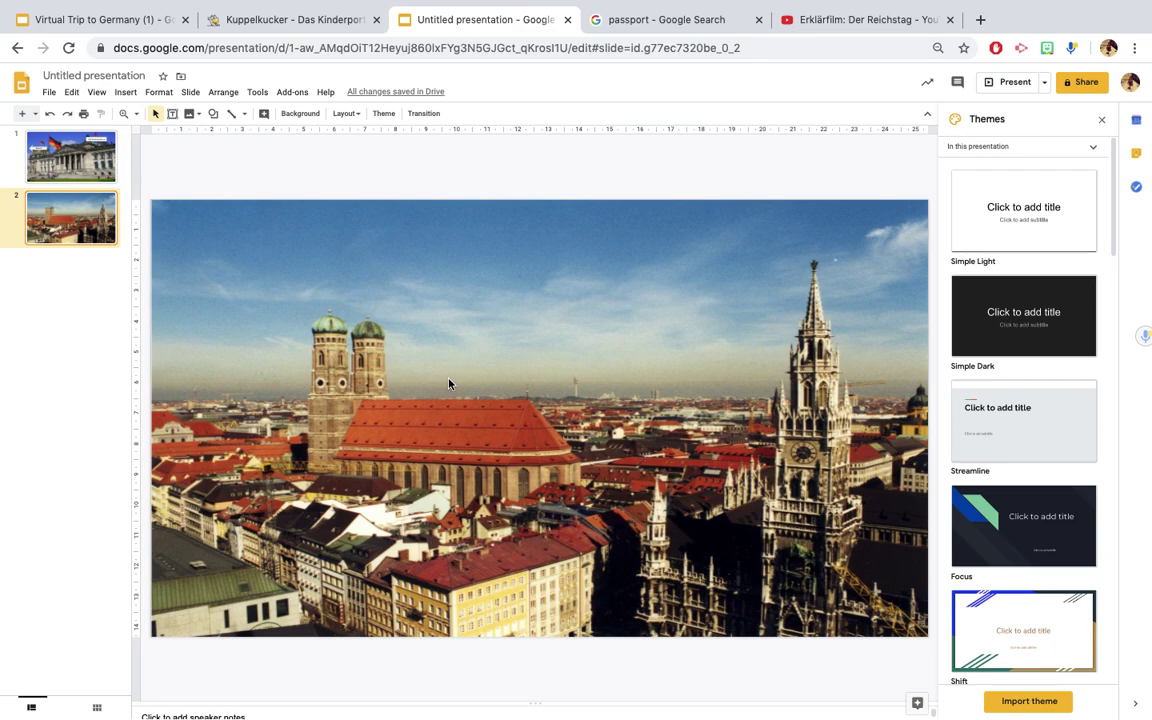
pyautogui.press('Up')
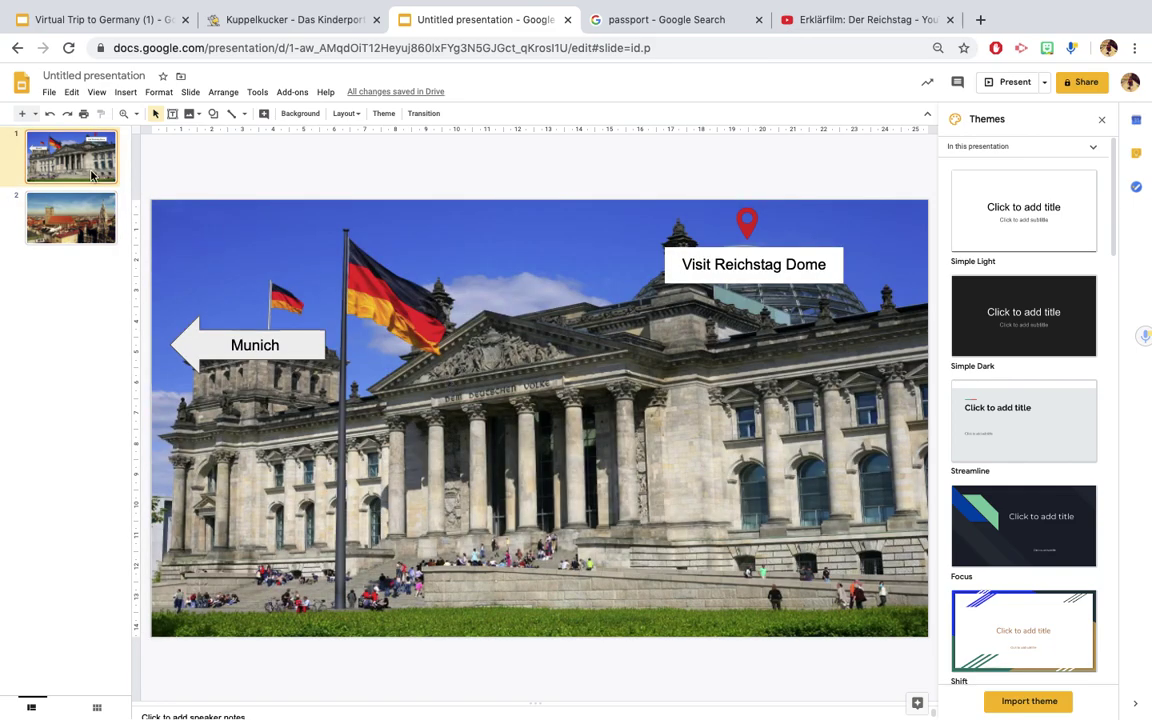
pyautogui.click(47, 214)
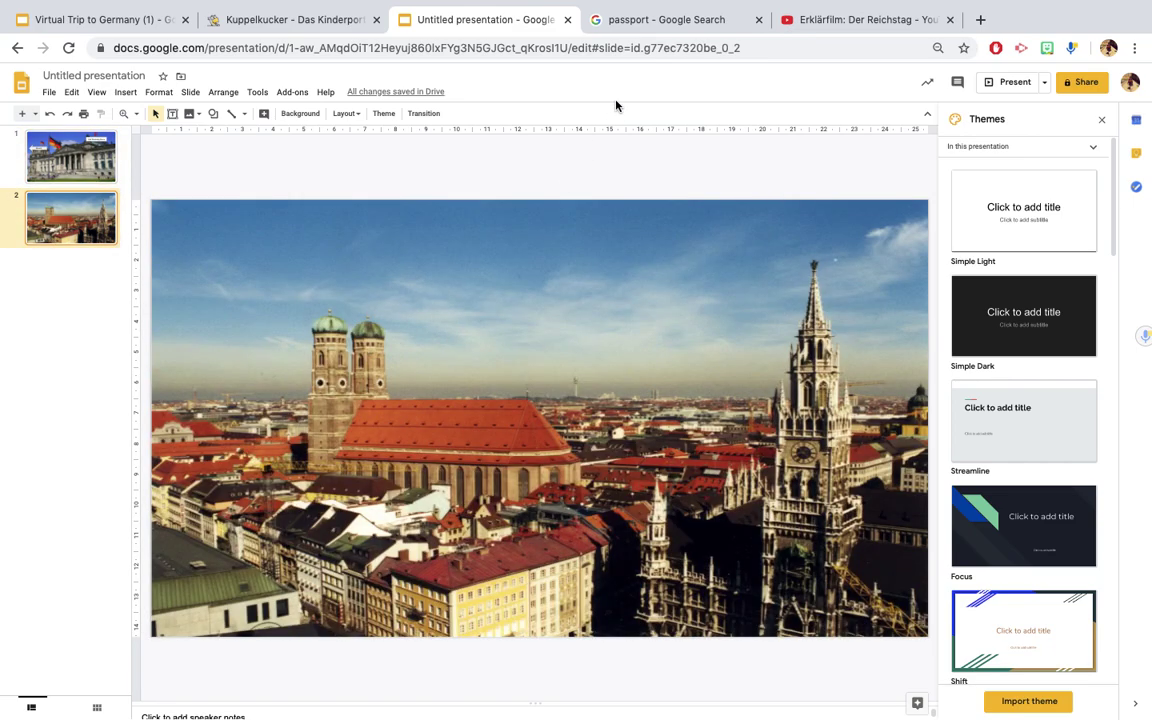
# - Find the red Stanfords passport in the passport image results and copy its picture
pyautogui.click(612, 24)
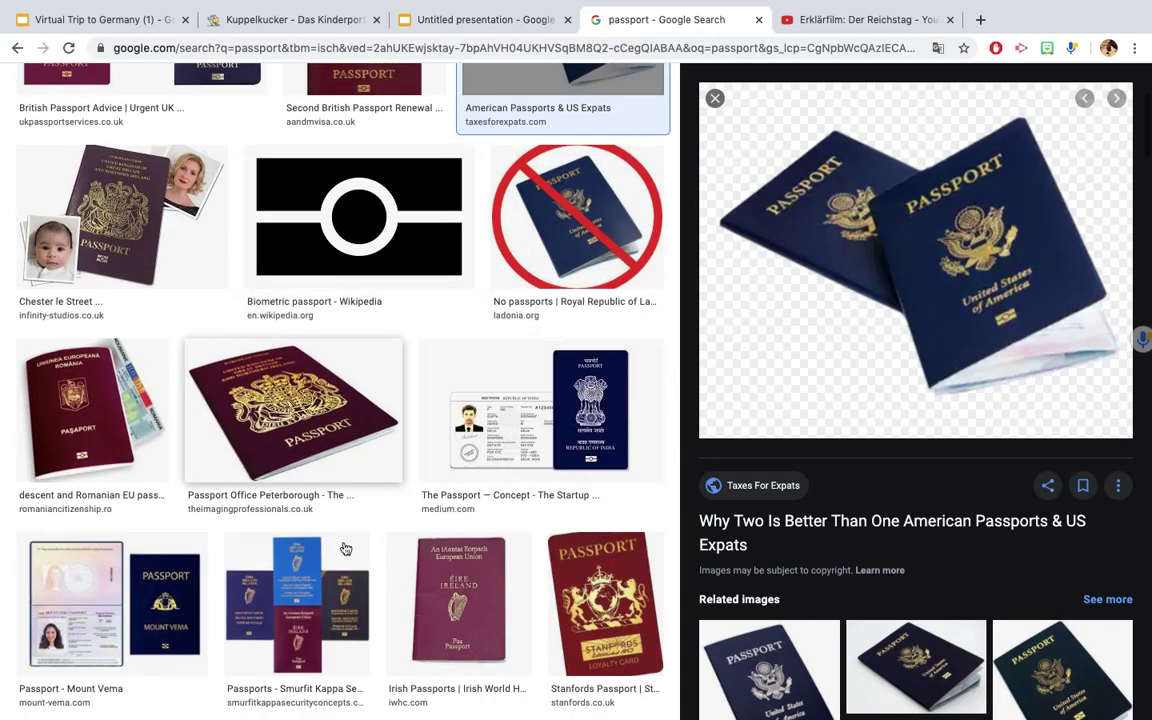
pyautogui.scroll(-3, 338, 563)
pyautogui.click(592, 340)
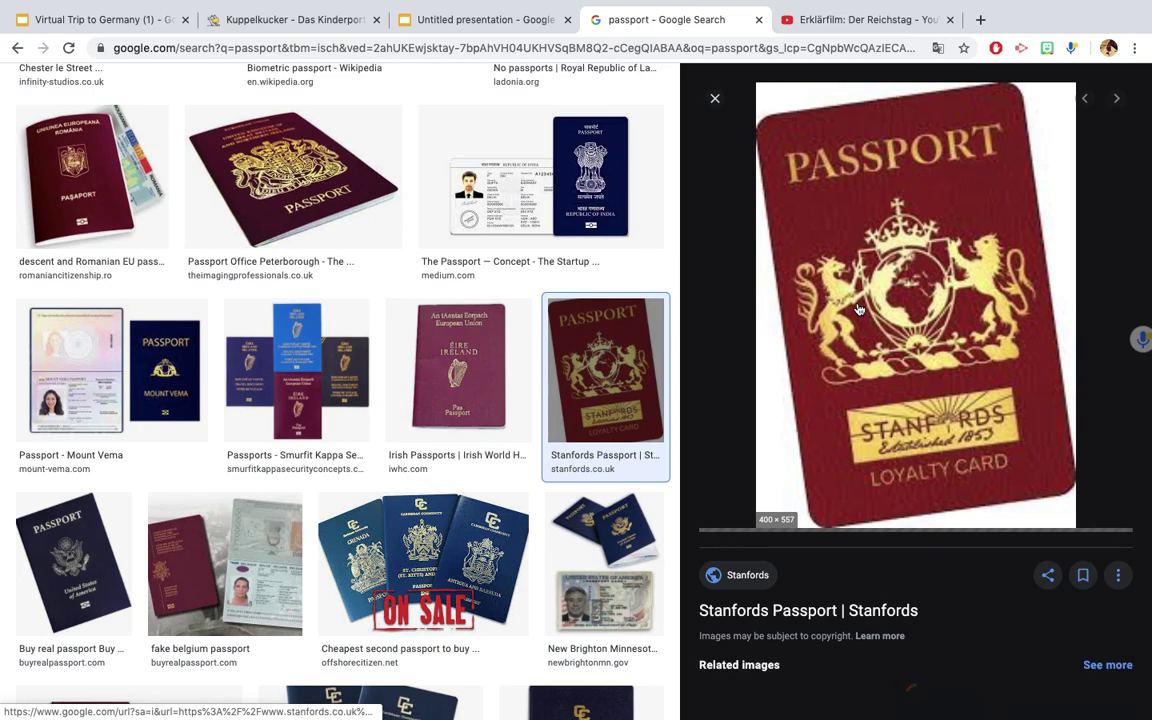
pyautogui.rightClick(850, 266)
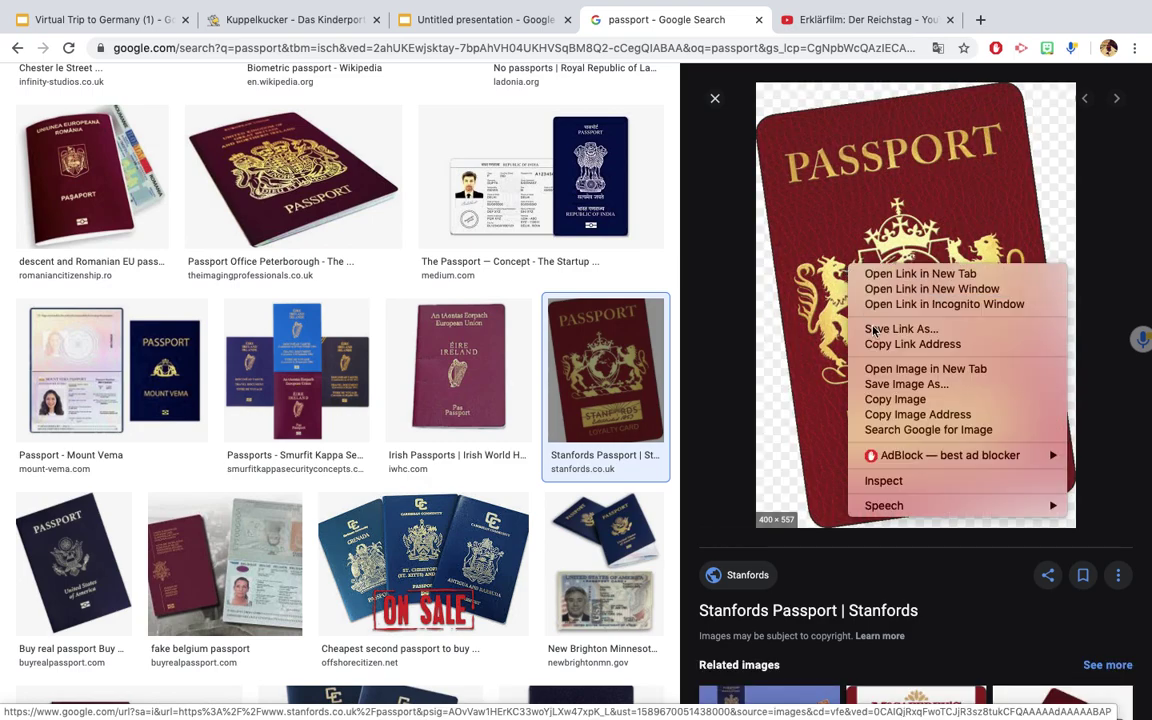
pyautogui.click(890, 399)
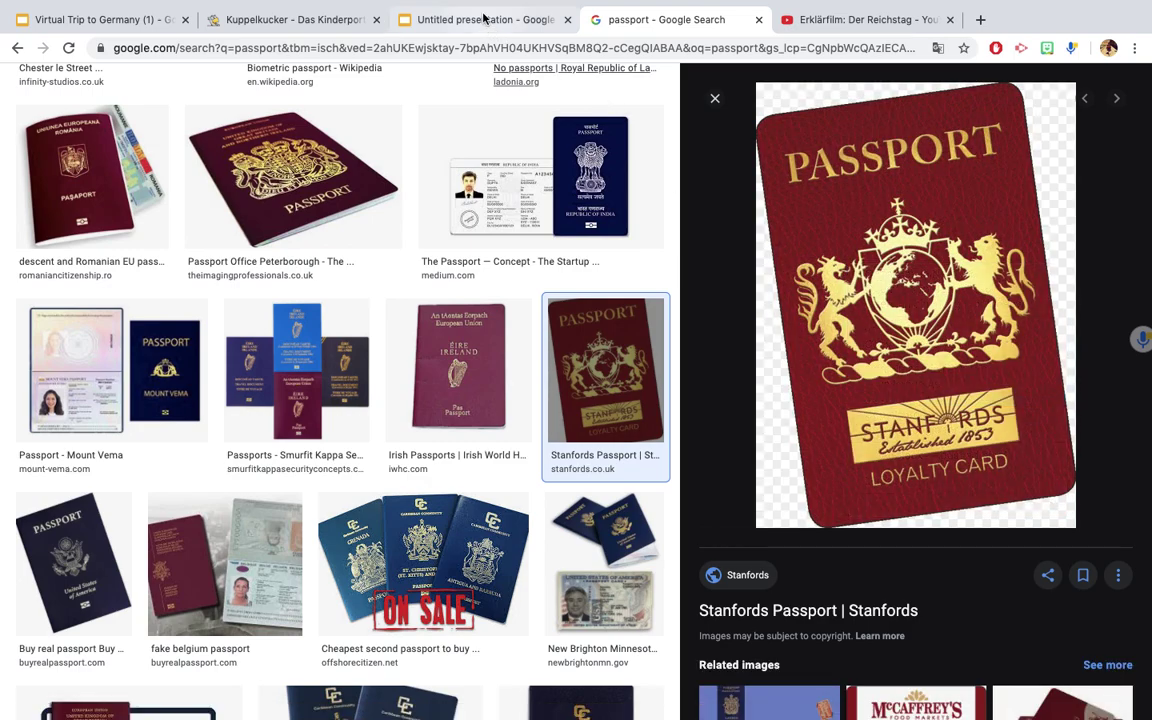
# - Paste the passport picture onto the Munich slide and shrink it to a small icon in the sky near the slide's left edge
pyautogui.click(483, 19)
pyautogui.hotkey('ctrl', 'v')
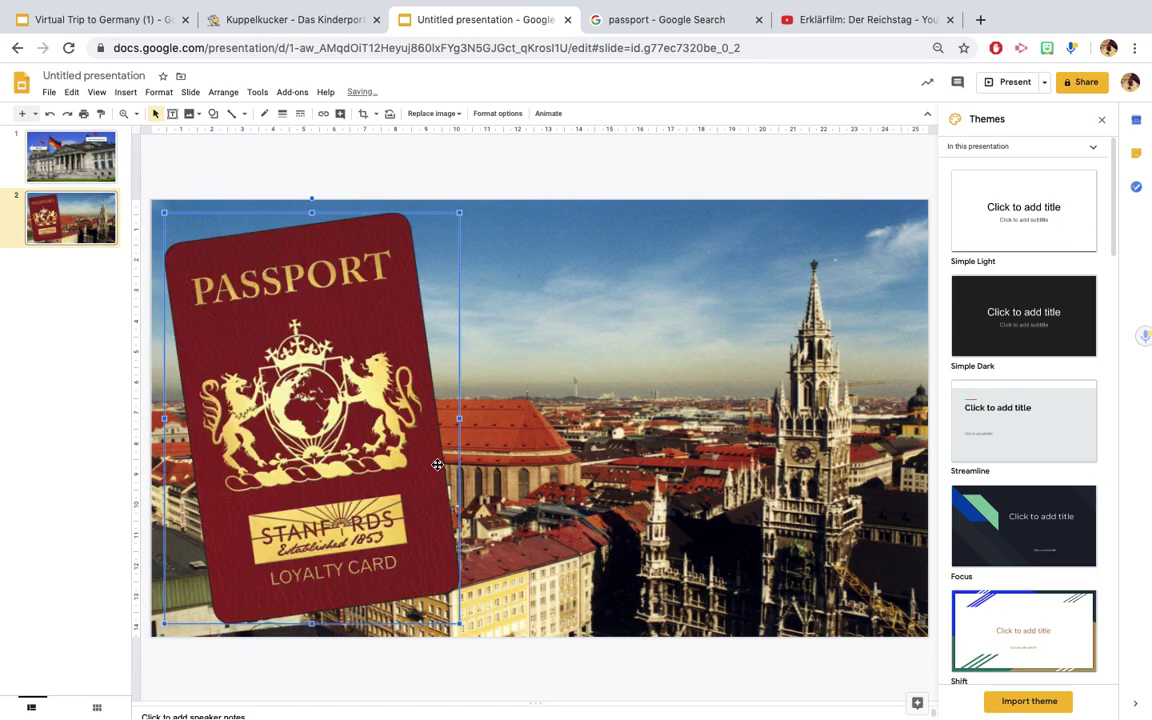
pyautogui.moveTo(460, 625); pyautogui.dragTo(220, 276)
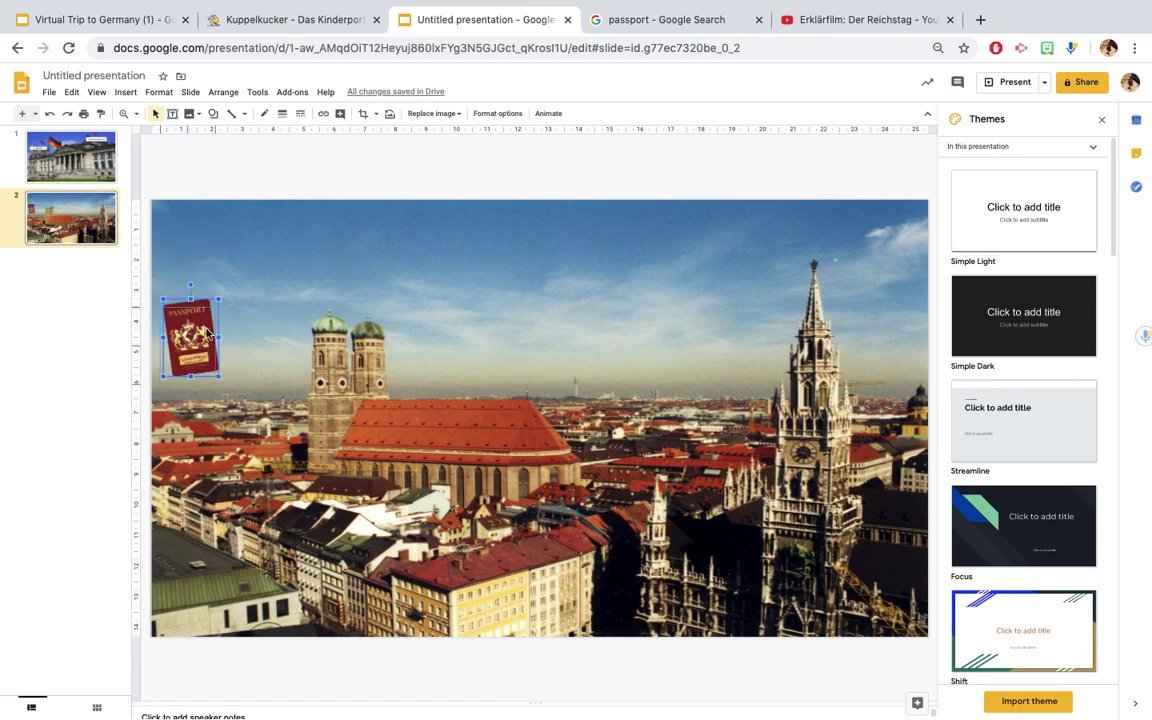
pyautogui.click(72, 158)
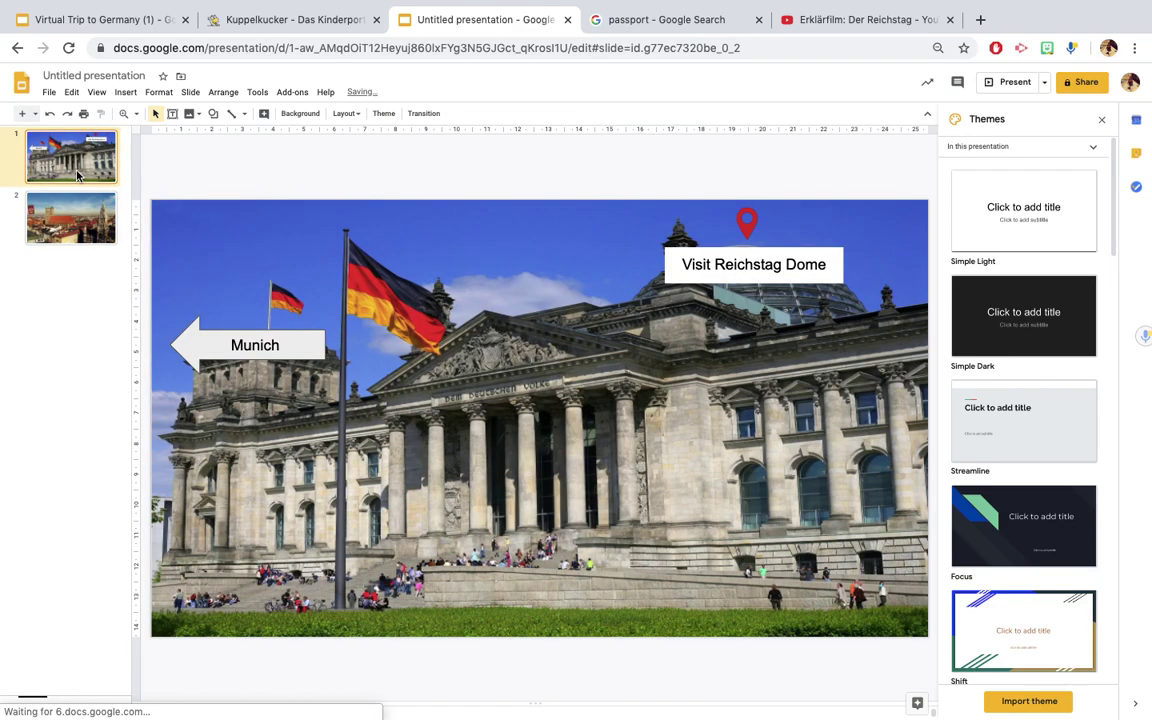
pyautogui.click(70, 220)
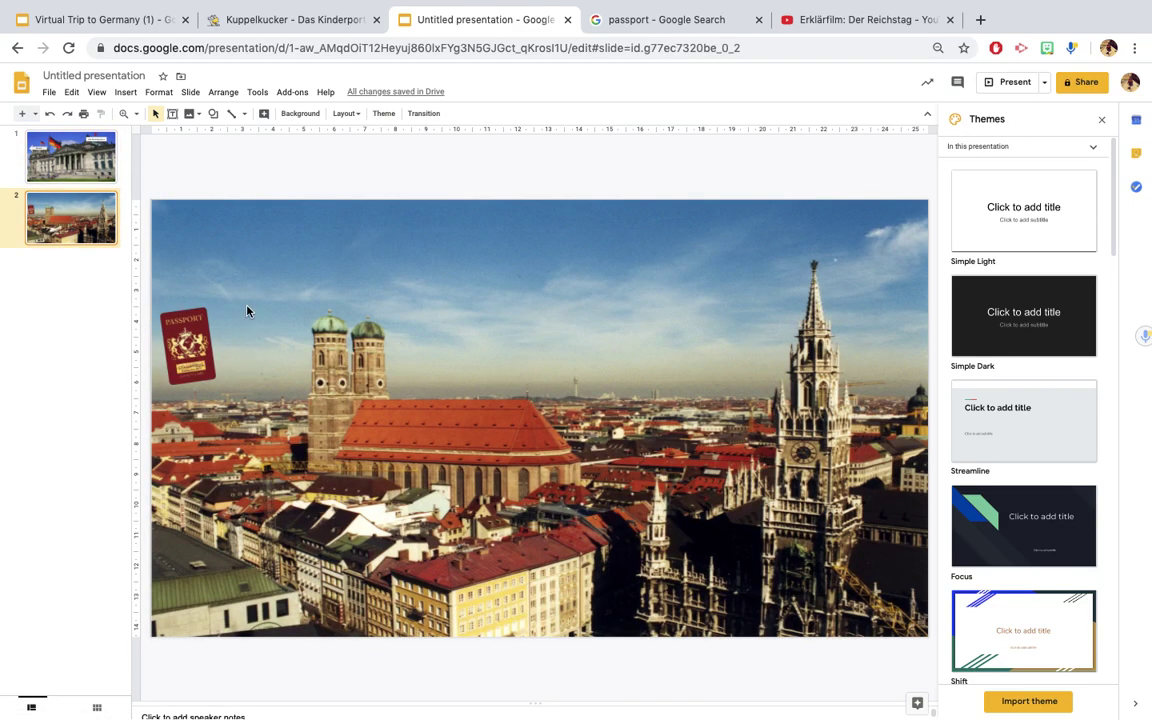
# - Link the passport picture on the Munich slide to Slide 1 and test the link in presentation mode
pyautogui.click(192, 336)
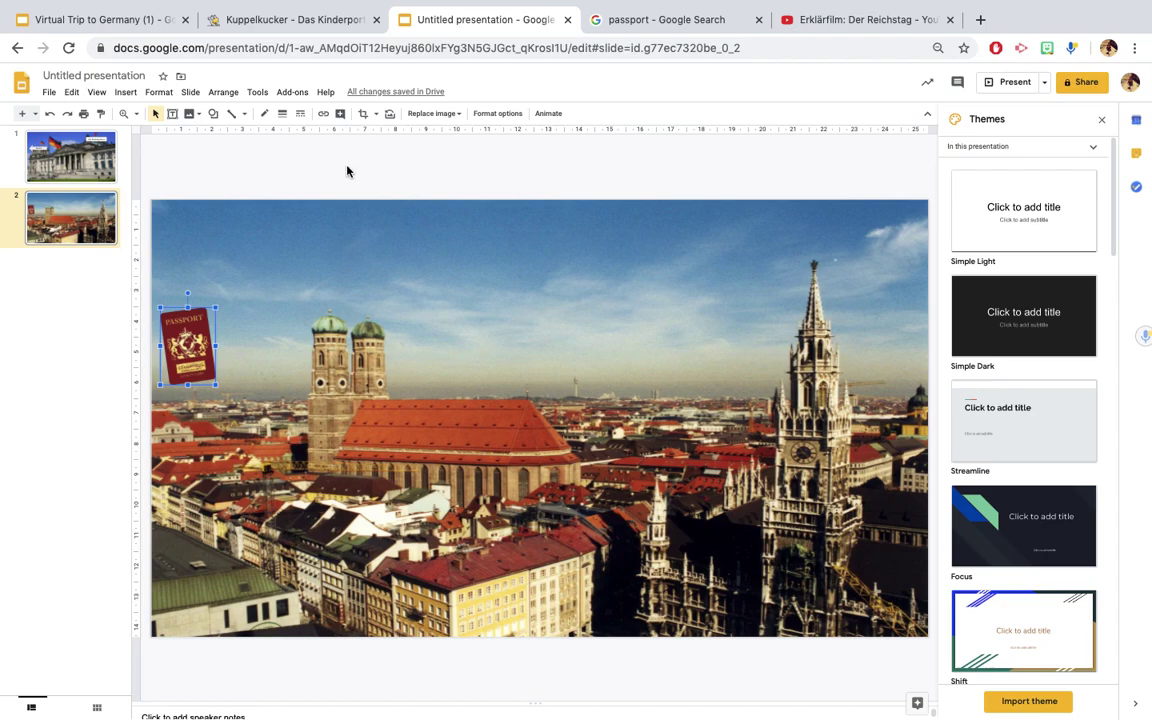
pyautogui.click(325, 117)
pyautogui.click(237, 440)
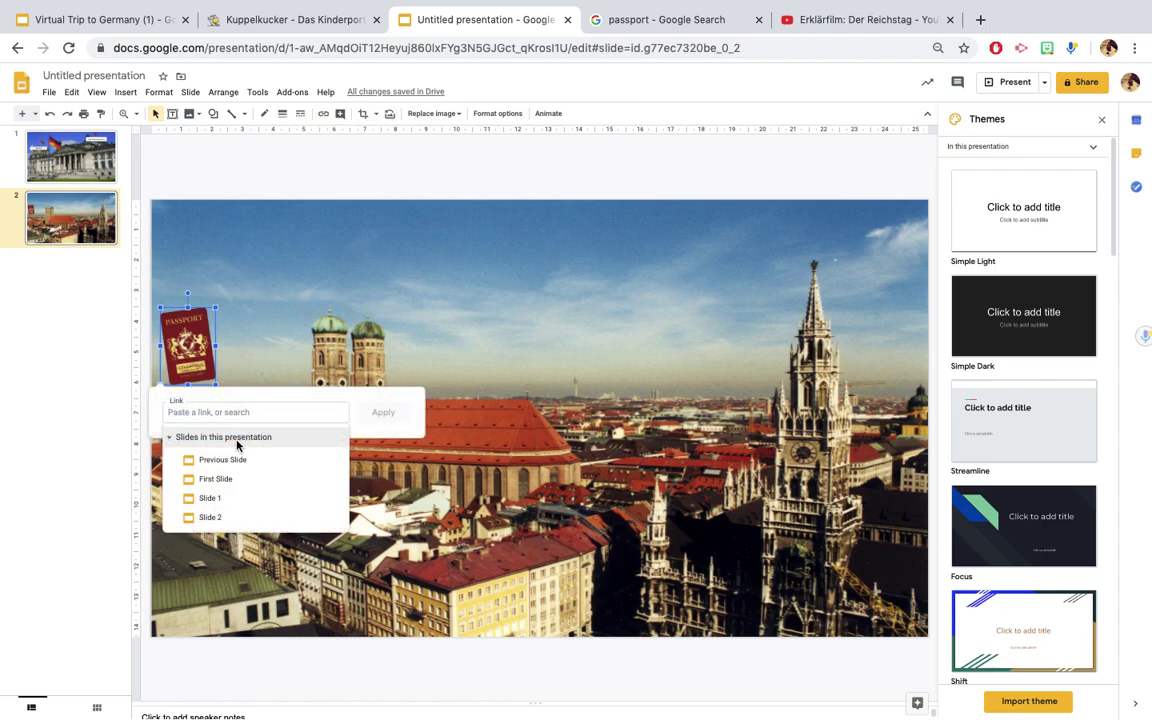
pyautogui.click(212, 498)
pyautogui.click(386, 413)
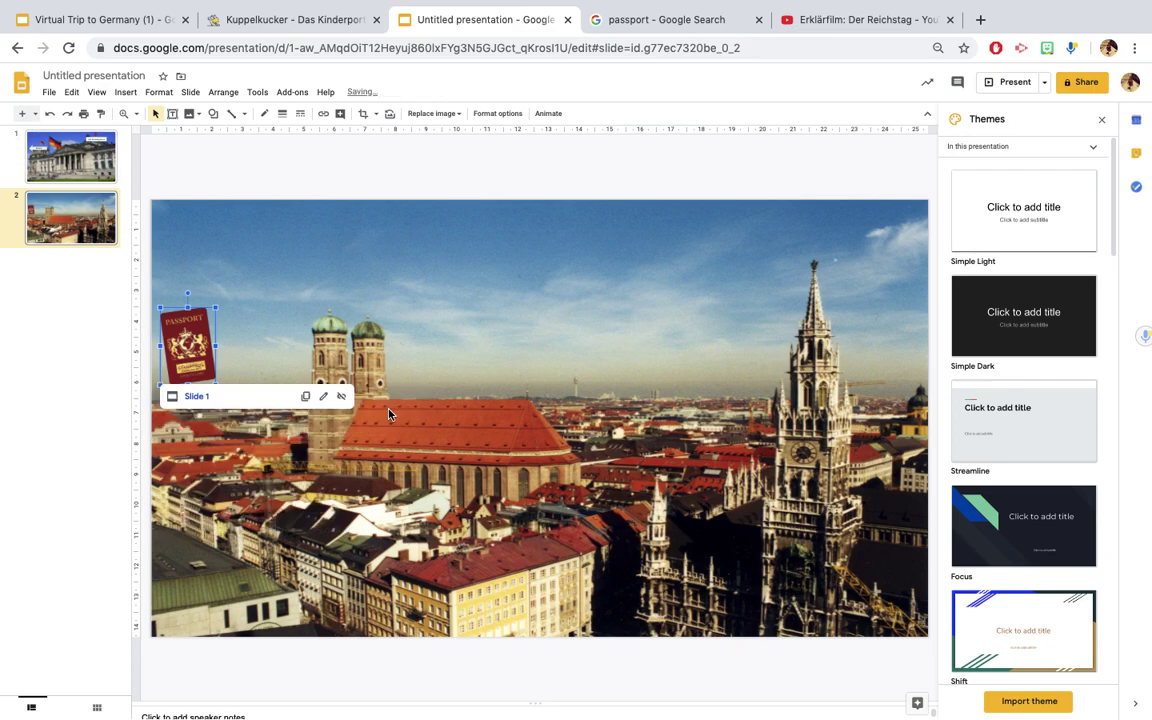
pyautogui.click(96, 92)
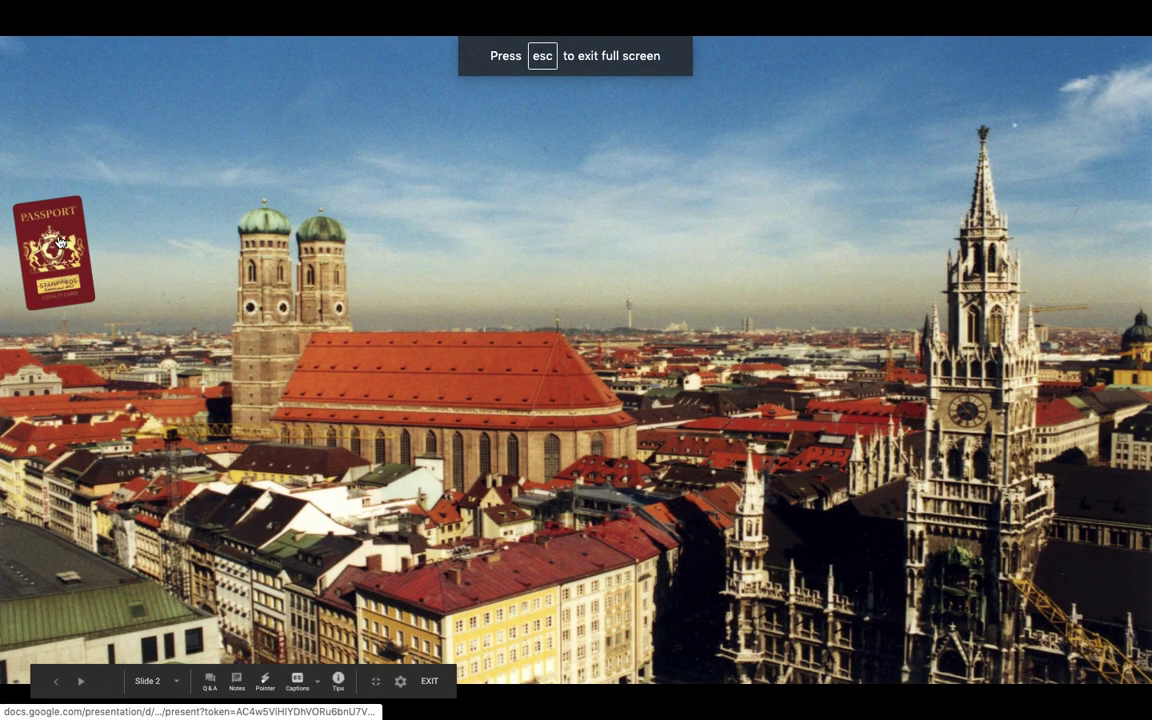
pyautogui.click(55, 218)
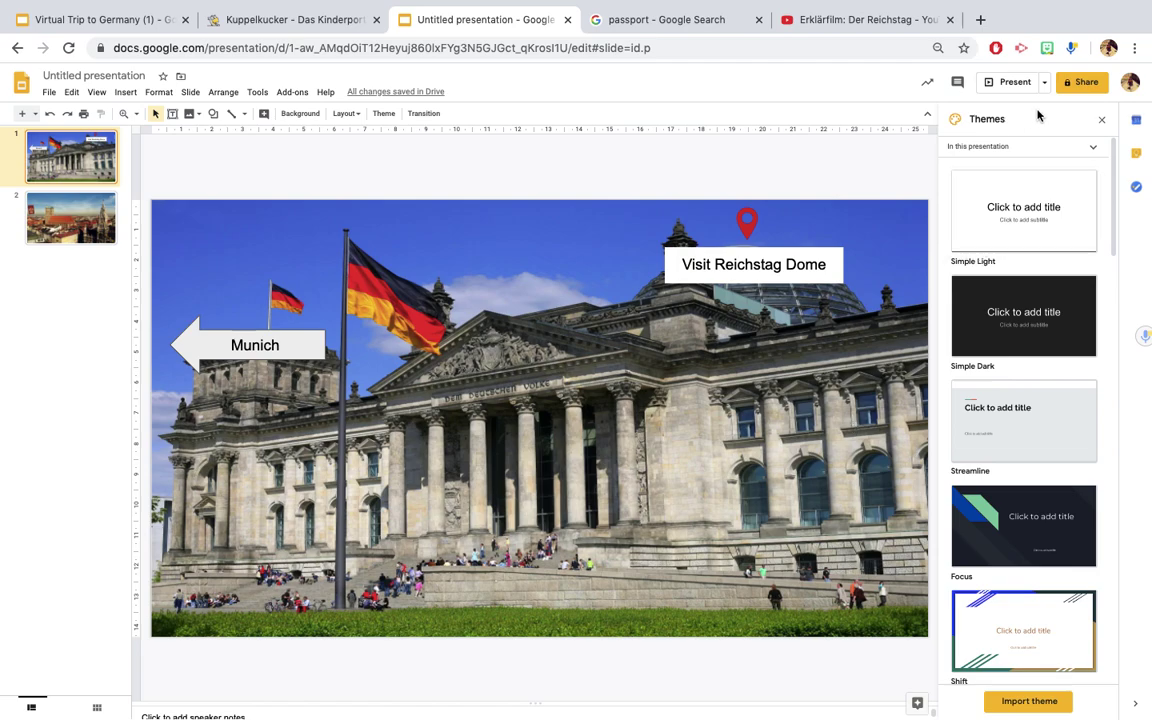
# - Add the recent waving Bitmoji to the Reichstag slide, scale it down and stand it on the grass in the lower right corner
pyautogui.click(1047, 50)
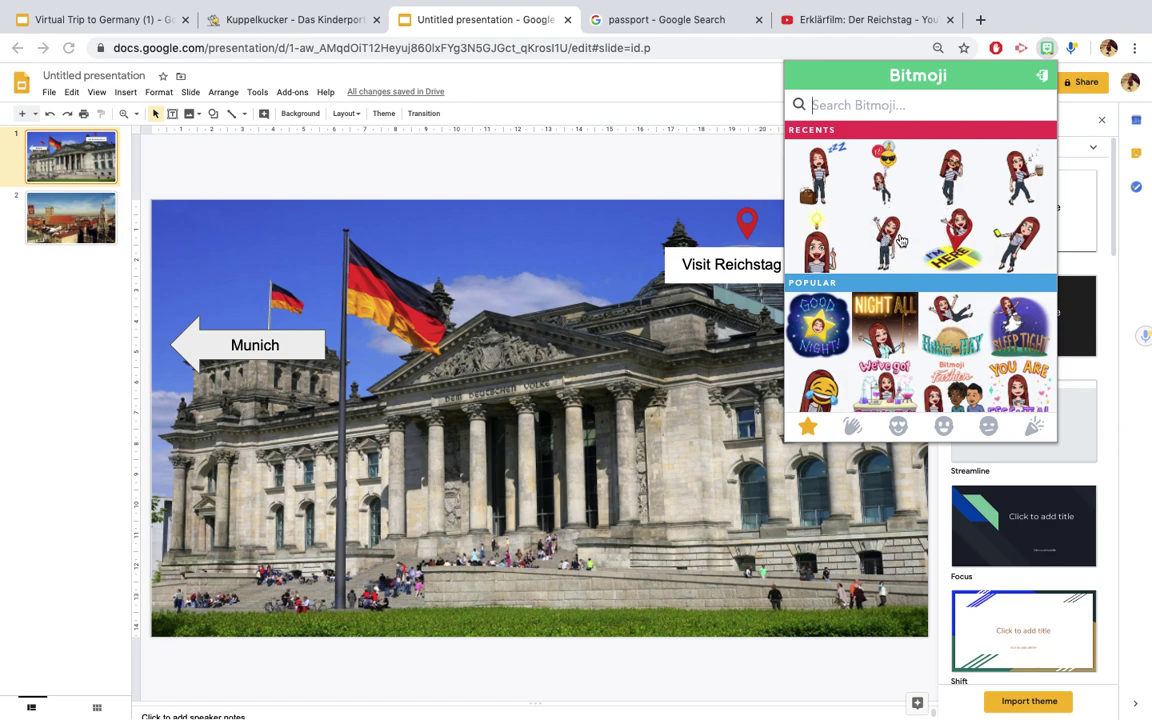
pyautogui.moveTo(900, 238); pyautogui.dragTo(625, 477)
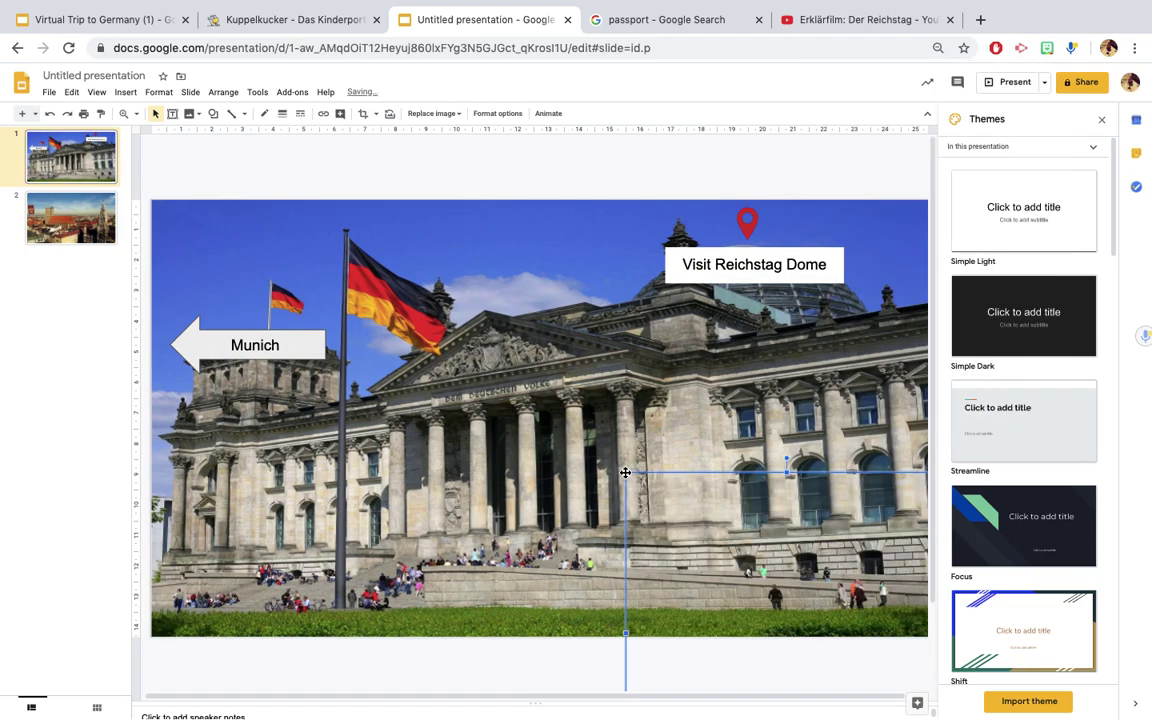
pyautogui.moveTo(715, 528); pyautogui.dragTo(568, 365)
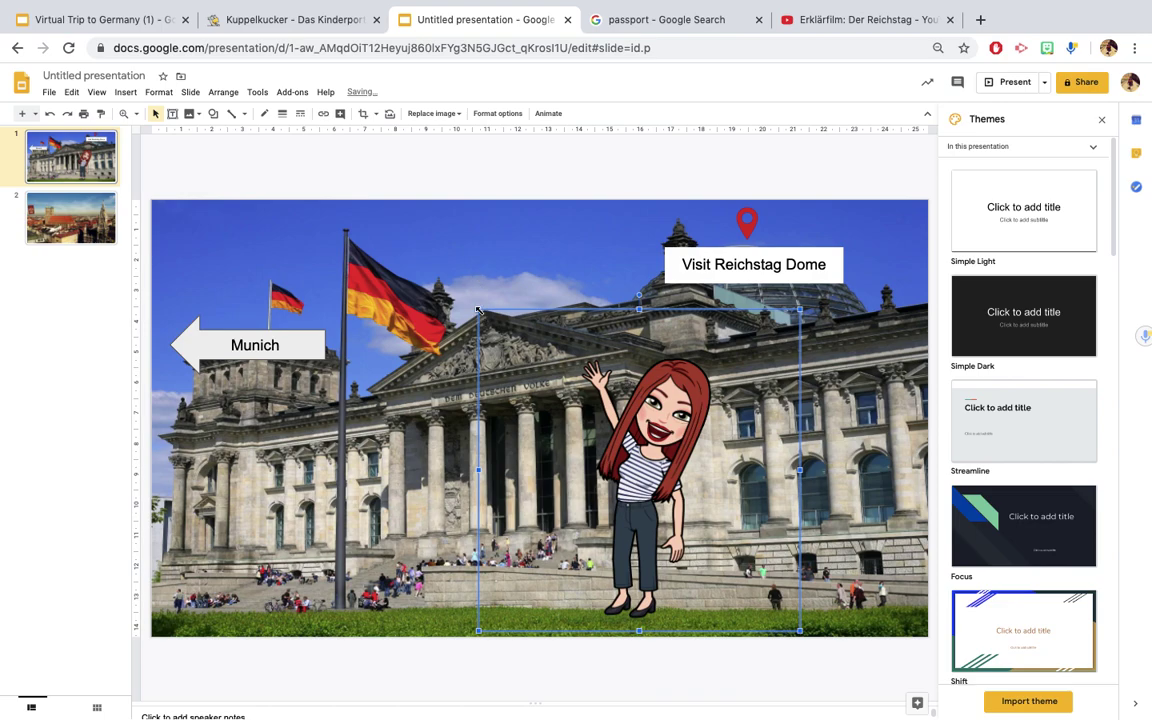
pyautogui.moveTo(478, 309); pyautogui.dragTo(597, 389)
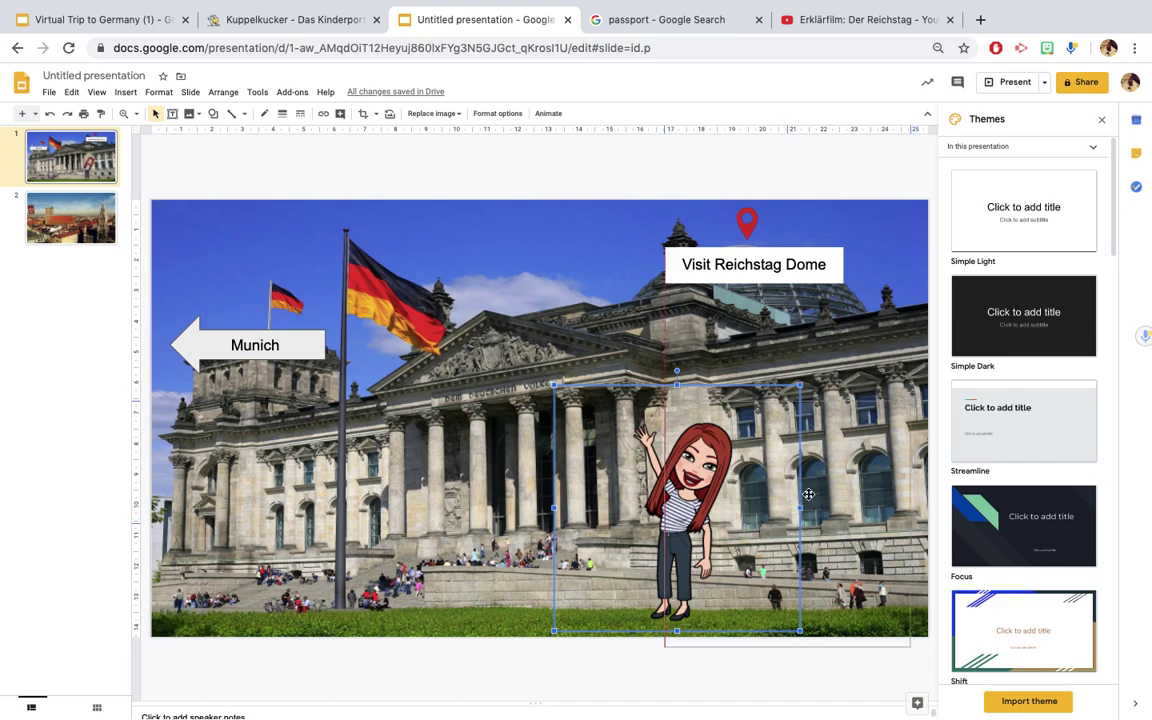
pyautogui.moveTo(799, 493); pyautogui.dragTo(914, 493)
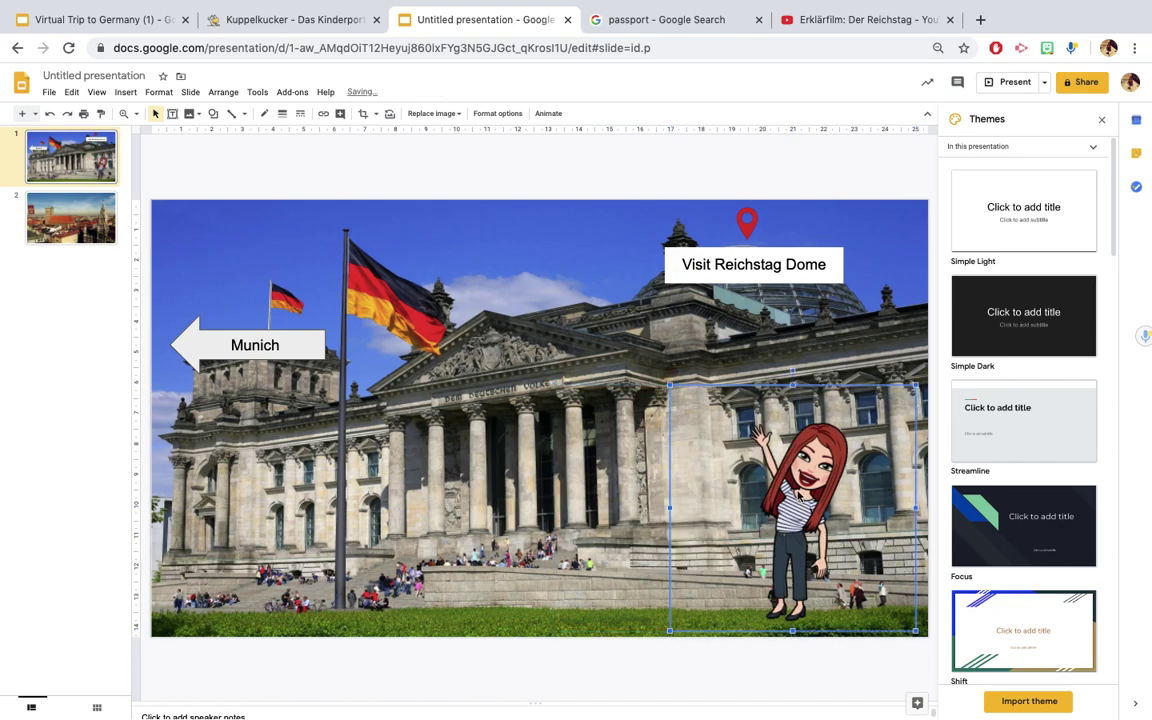
pyautogui.click(508, 430)
# - Draw a rounded rectangular callout about 7 cm wide beside the waving Bitmoji and point its tail at the figure
pyautogui.click(125, 92)
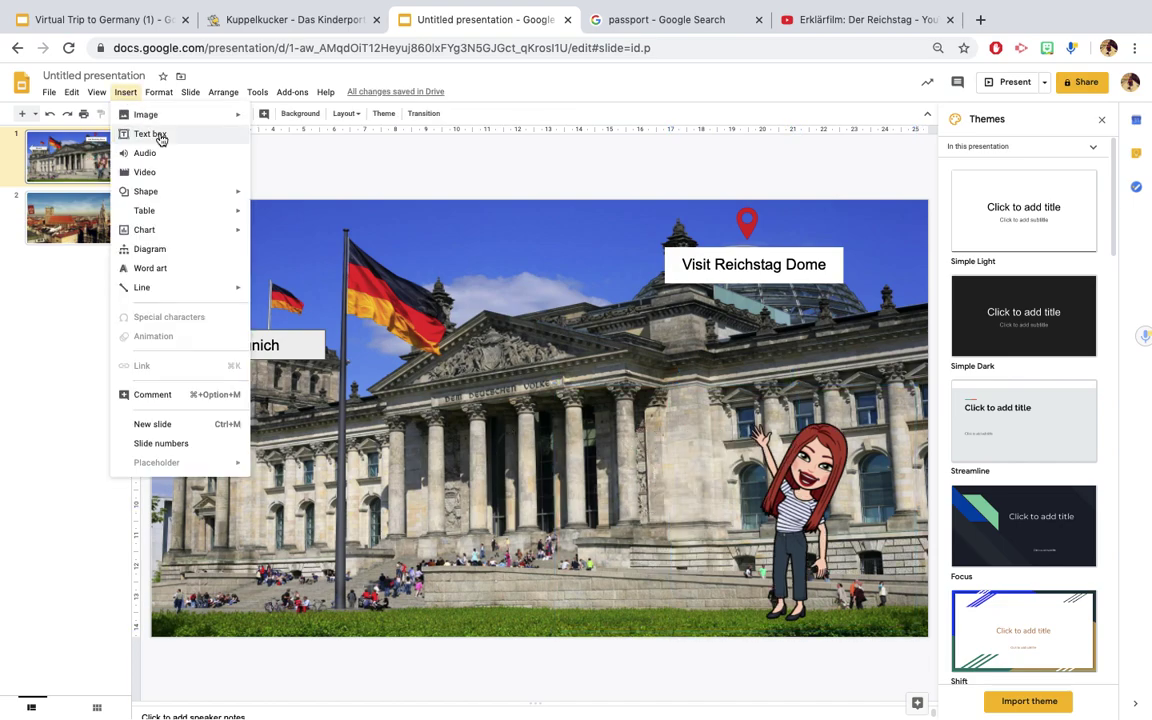
pyautogui.moveTo(174, 192)
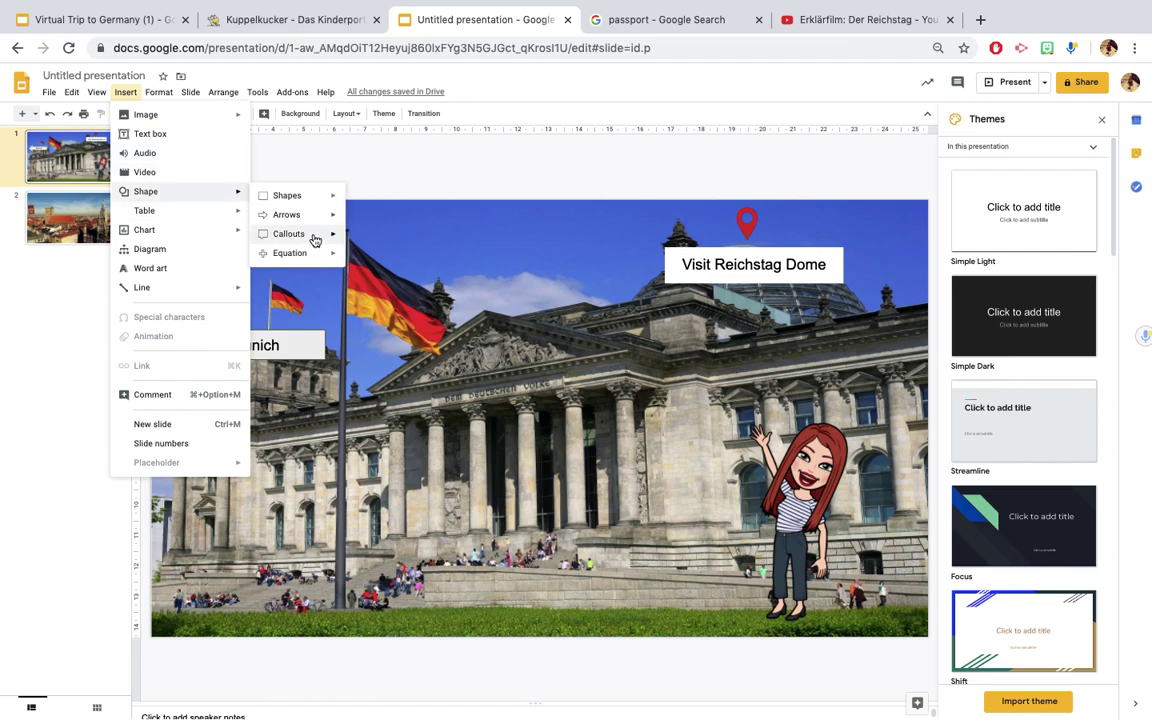
pyautogui.moveTo(313, 242)
pyautogui.click(356, 250)
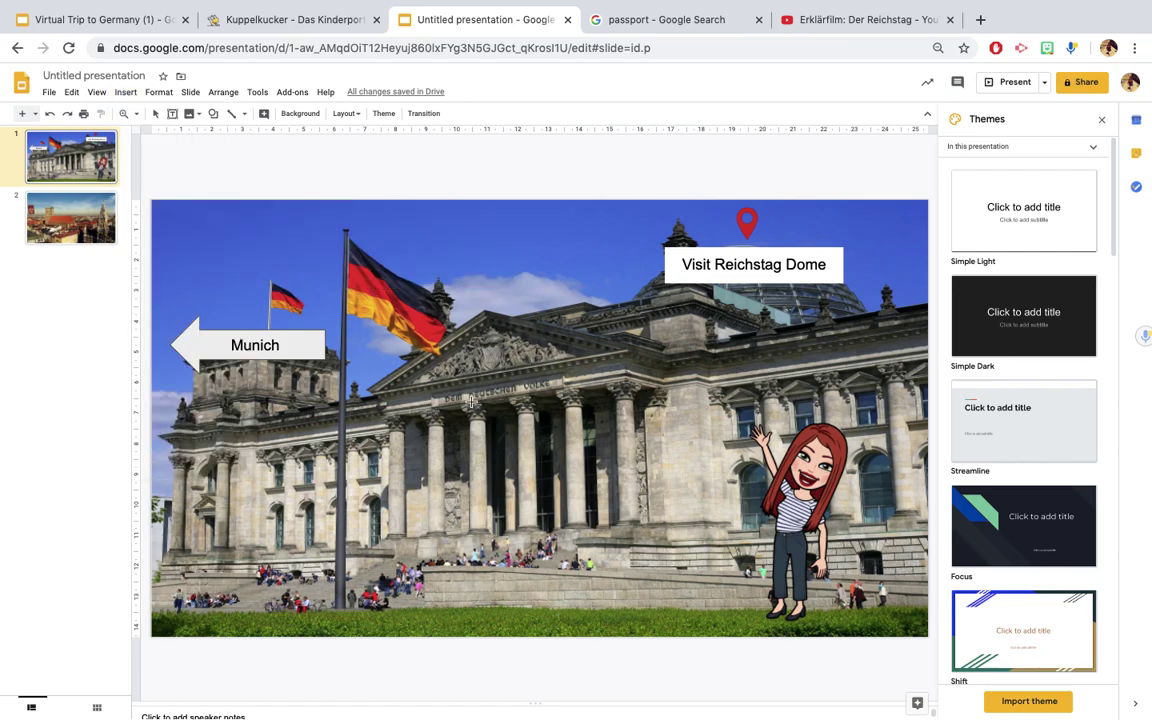
pyautogui.moveTo(471, 402); pyautogui.dragTo(698, 466)
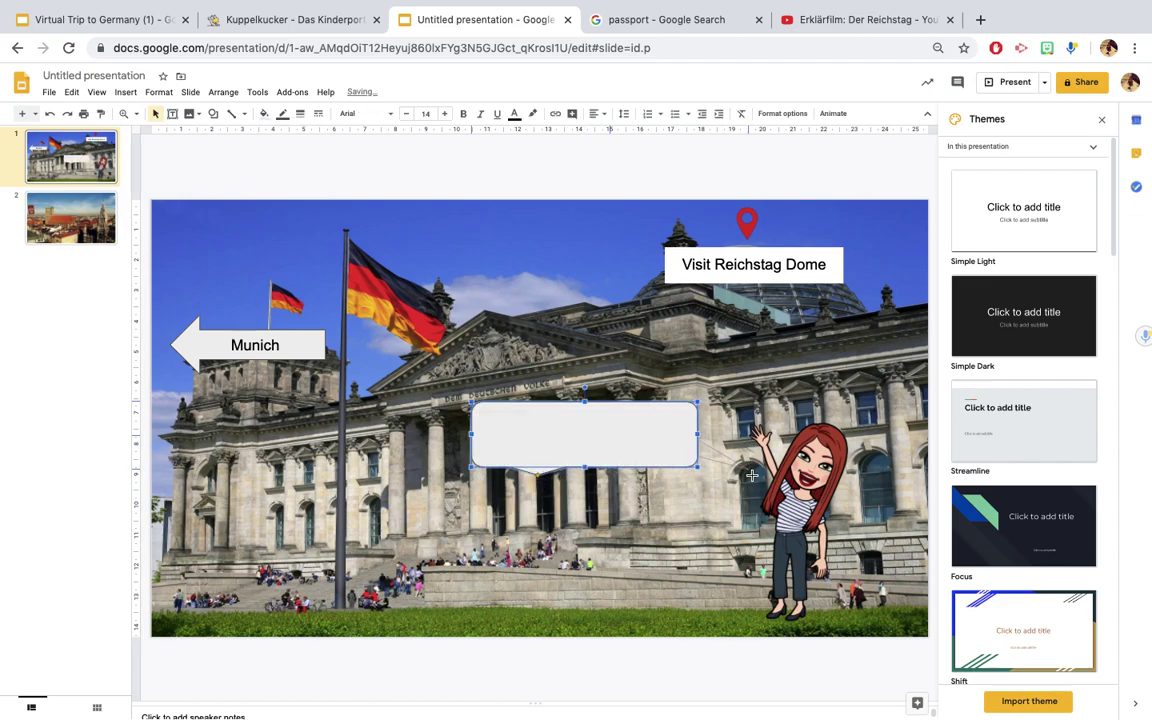
pyautogui.moveTo(752, 475); pyautogui.dragTo(752, 475)
# - Enter "Hi!" as the text of the speech bubble
pyautogui.click(571, 438)
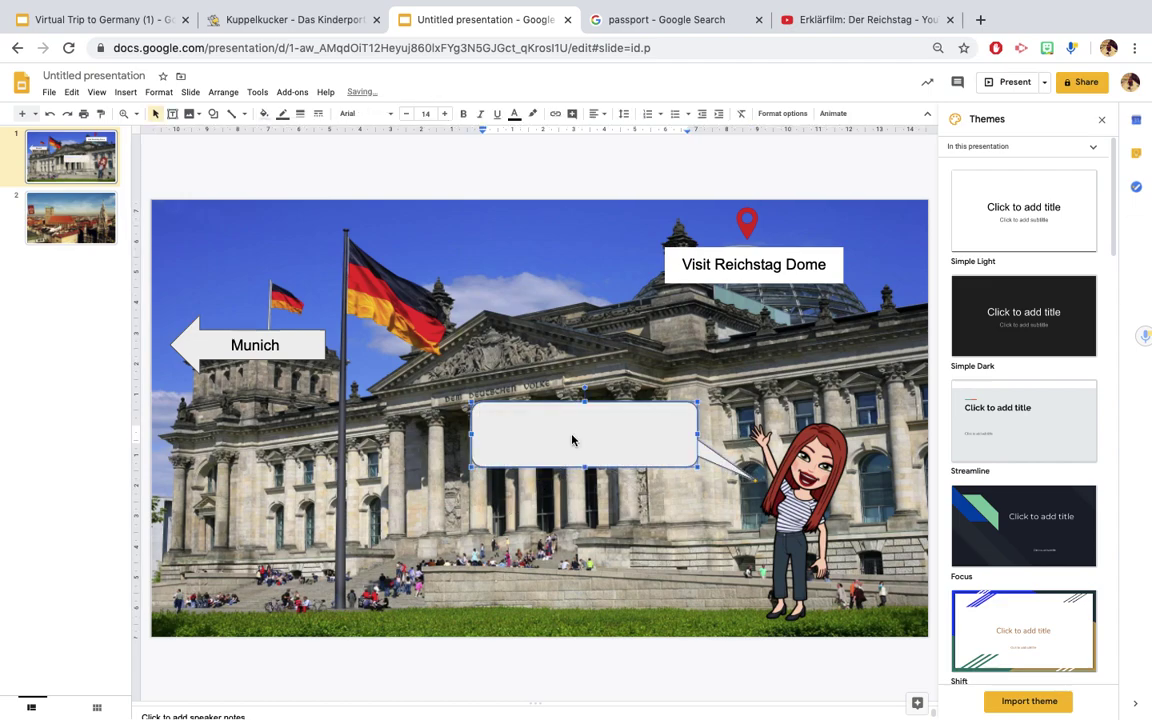
pyautogui.write('Hi!')
pyautogui.click(638, 592)
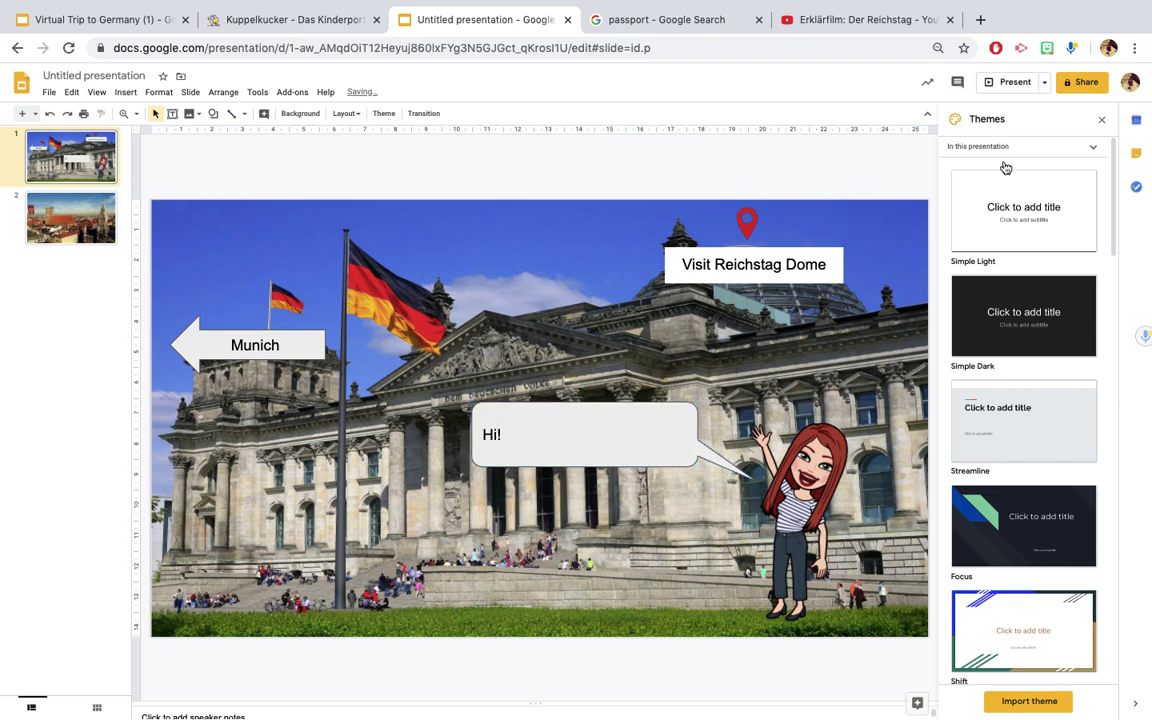
# - Search Bitmoji for "Fantastisch" and add the kissing face with red lettering to the Reichstag slide
pyautogui.click(1047, 48)
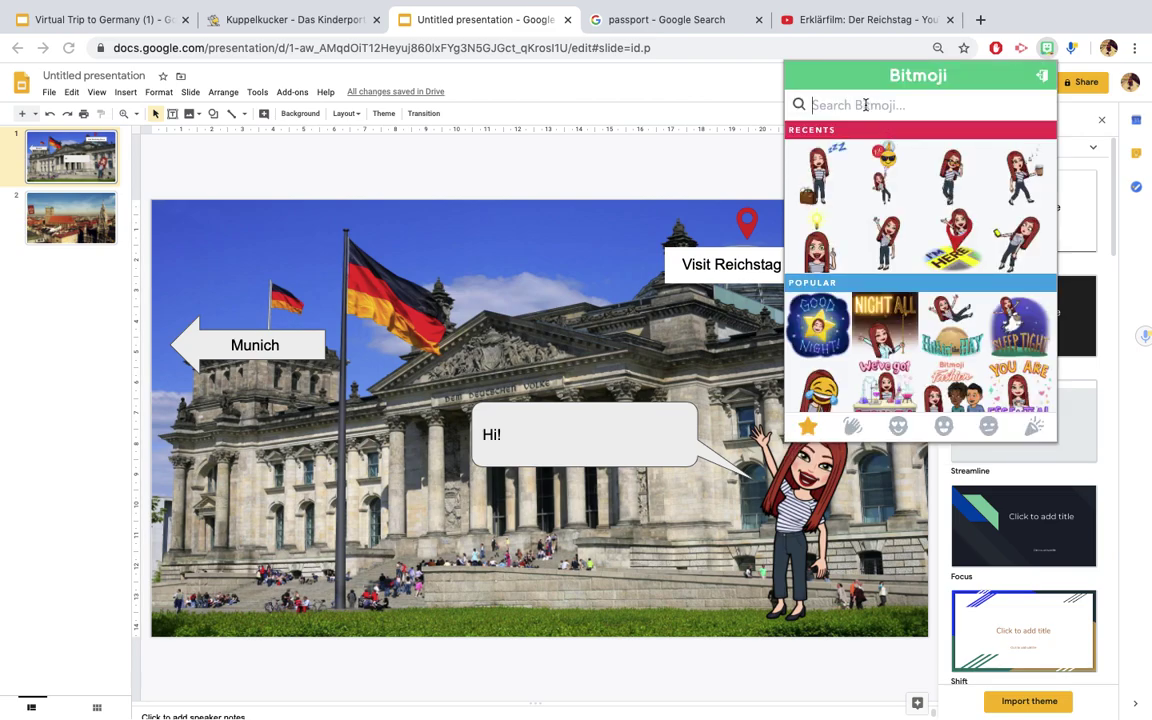
pyautogui.write('Fantas')
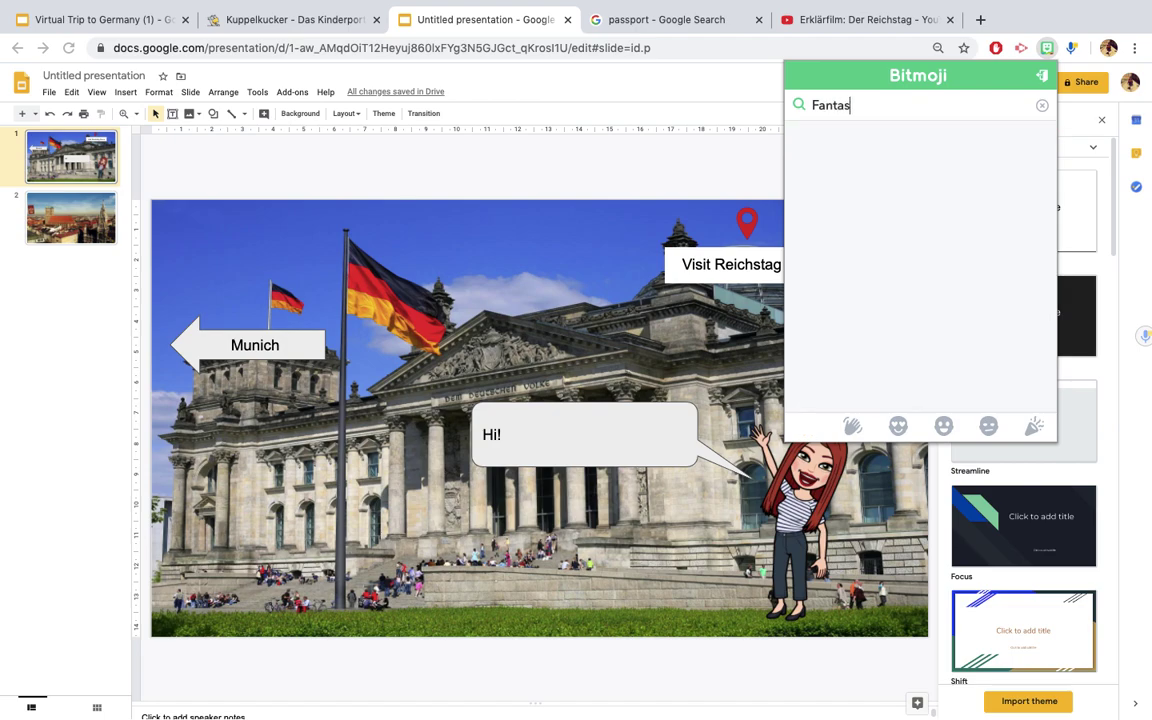
pyautogui.write('tisch')
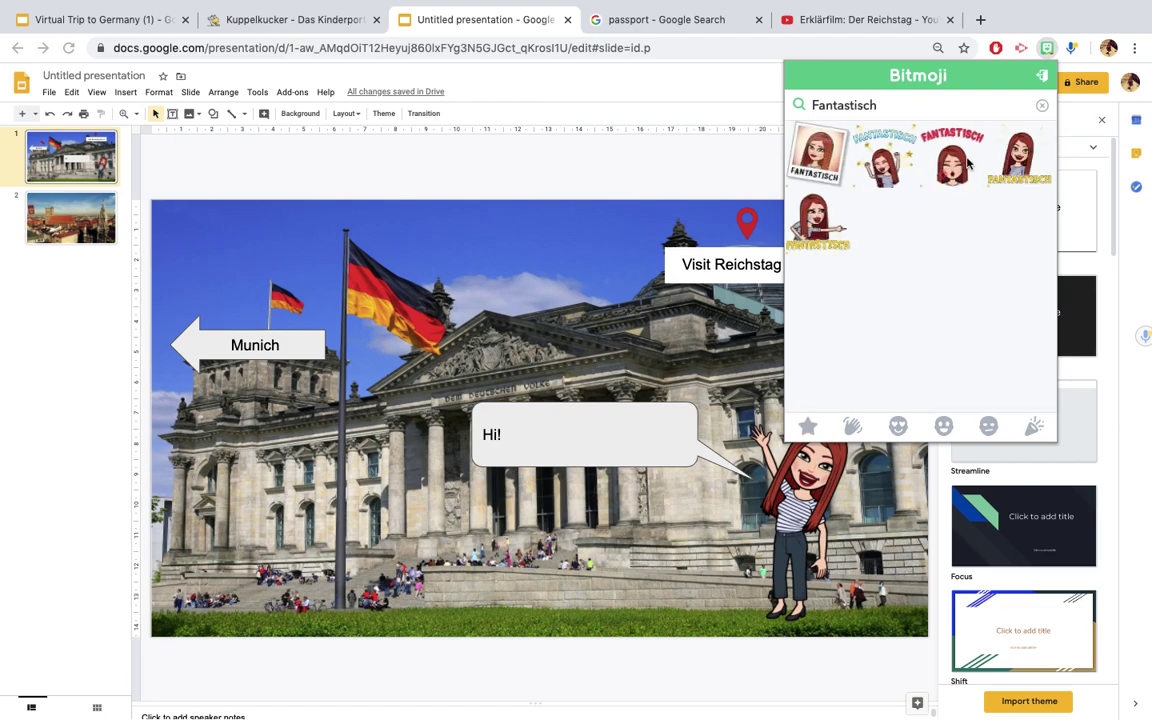
pyautogui.moveTo(968, 163); pyautogui.dragTo(272, 467)
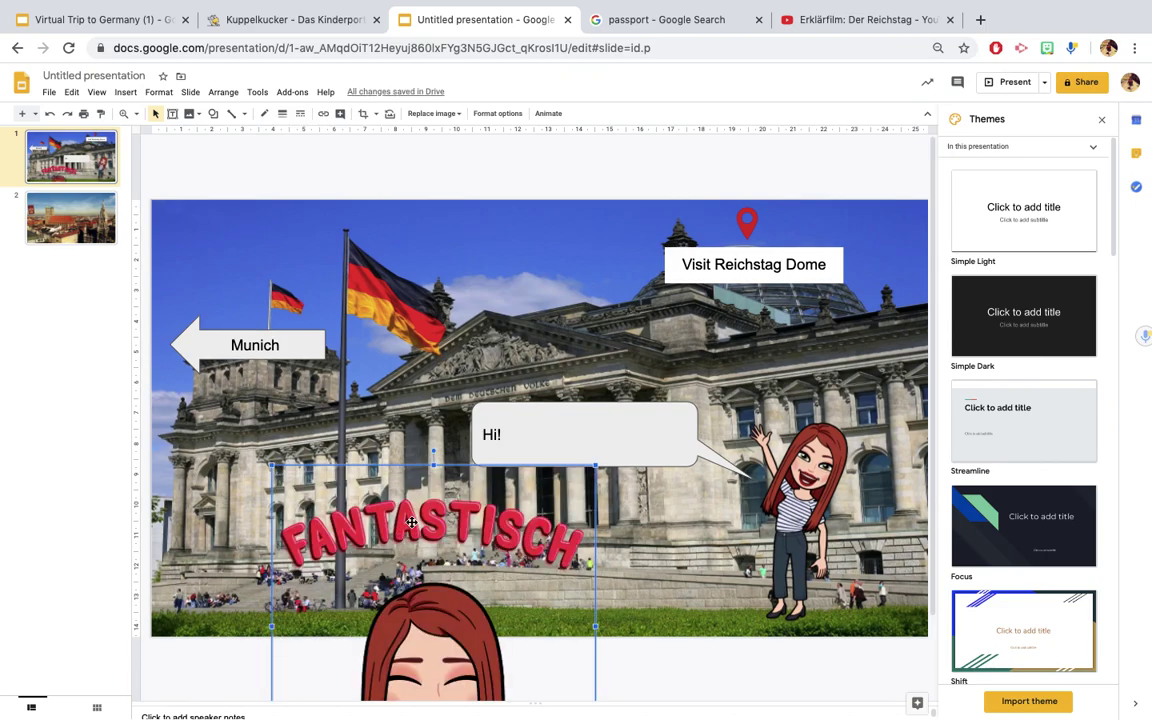
# - Scale down the Fantastisch Bitmoji and place it in the lower left corner of the Reichstag slide
pyautogui.moveTo(388, 308); pyautogui.dragTo(376, 270)
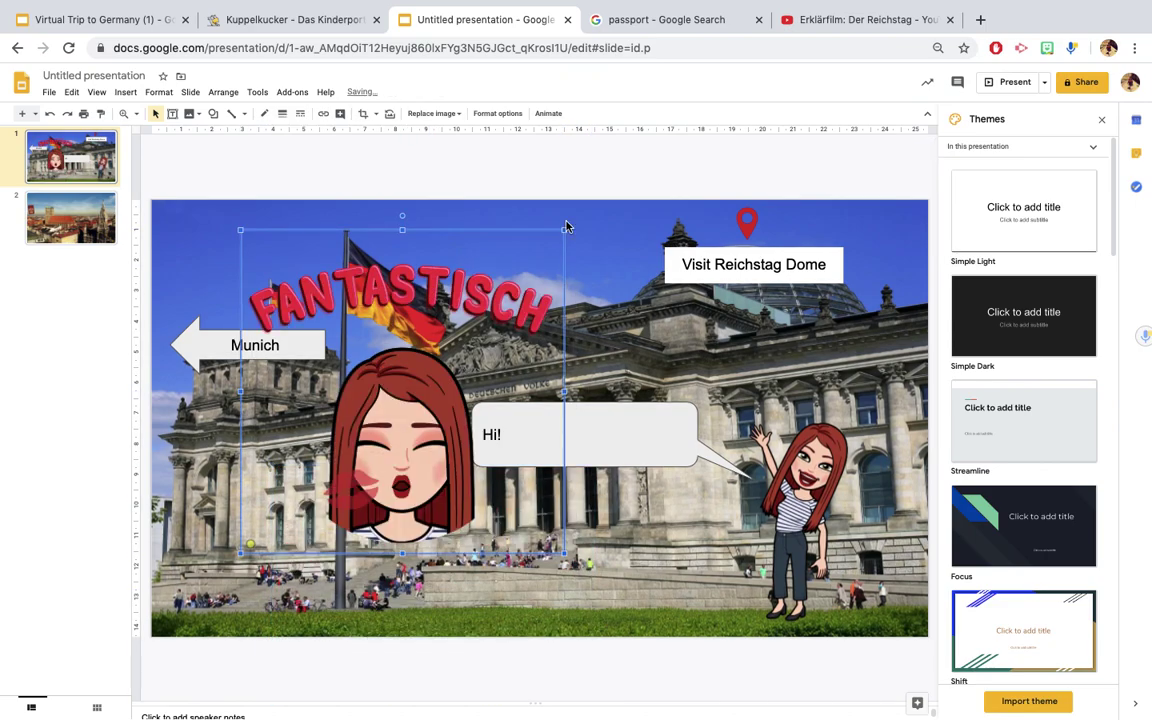
pyautogui.moveTo(566, 229); pyautogui.dragTo(449, 345)
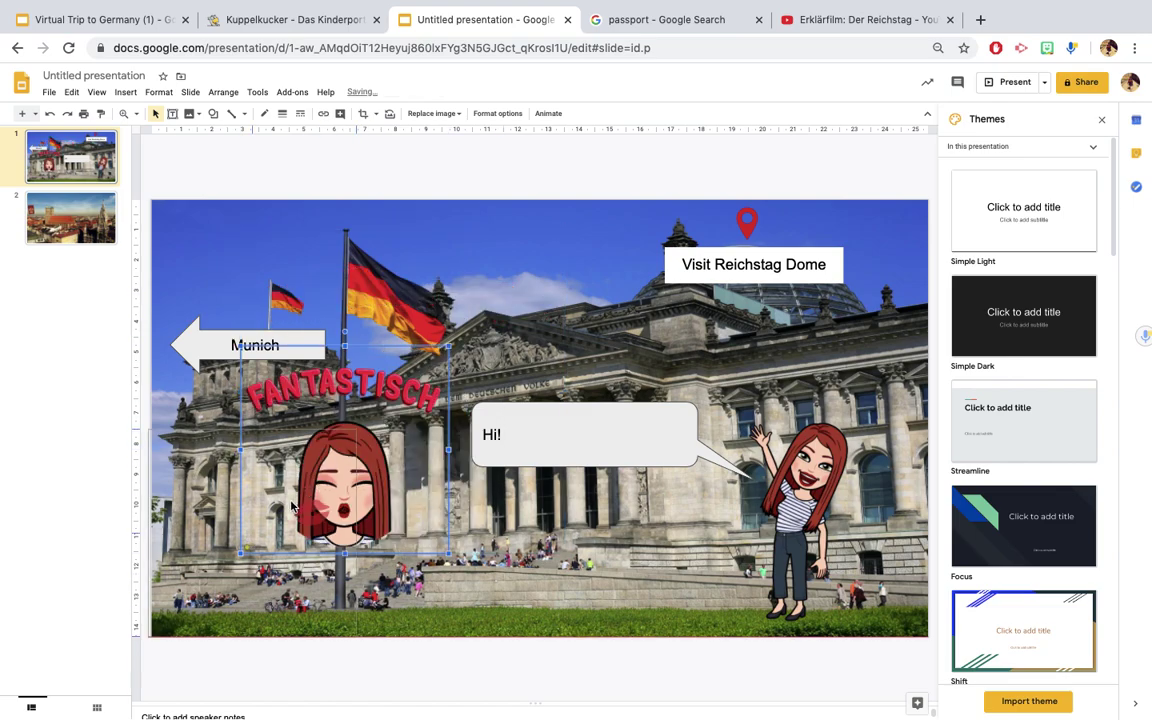
pyautogui.moveTo(293, 507); pyautogui.dragTo(205, 591)
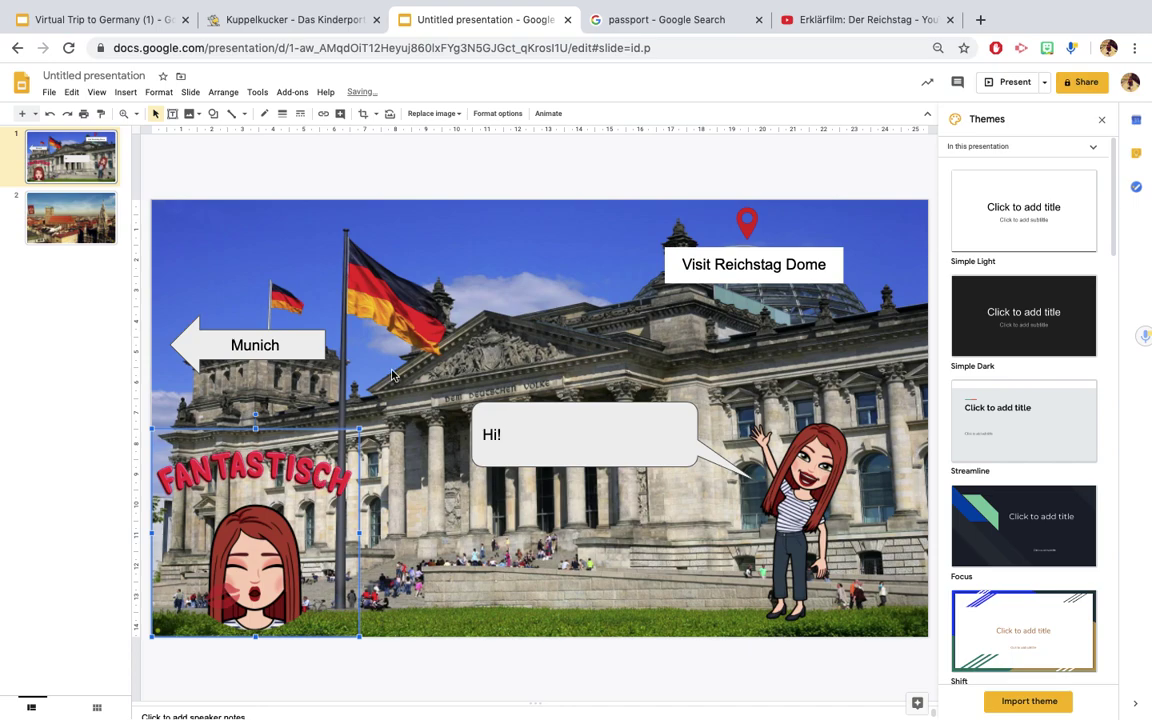
pyautogui.click(447, 291)
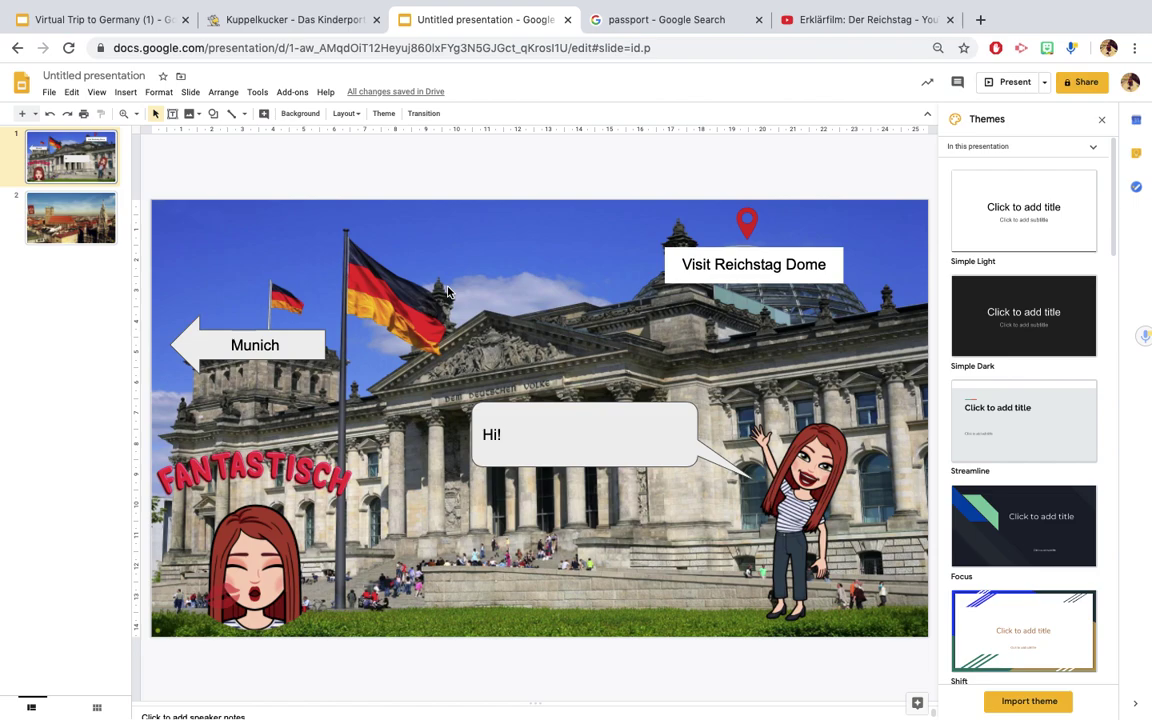
pyautogui.click(70, 196)
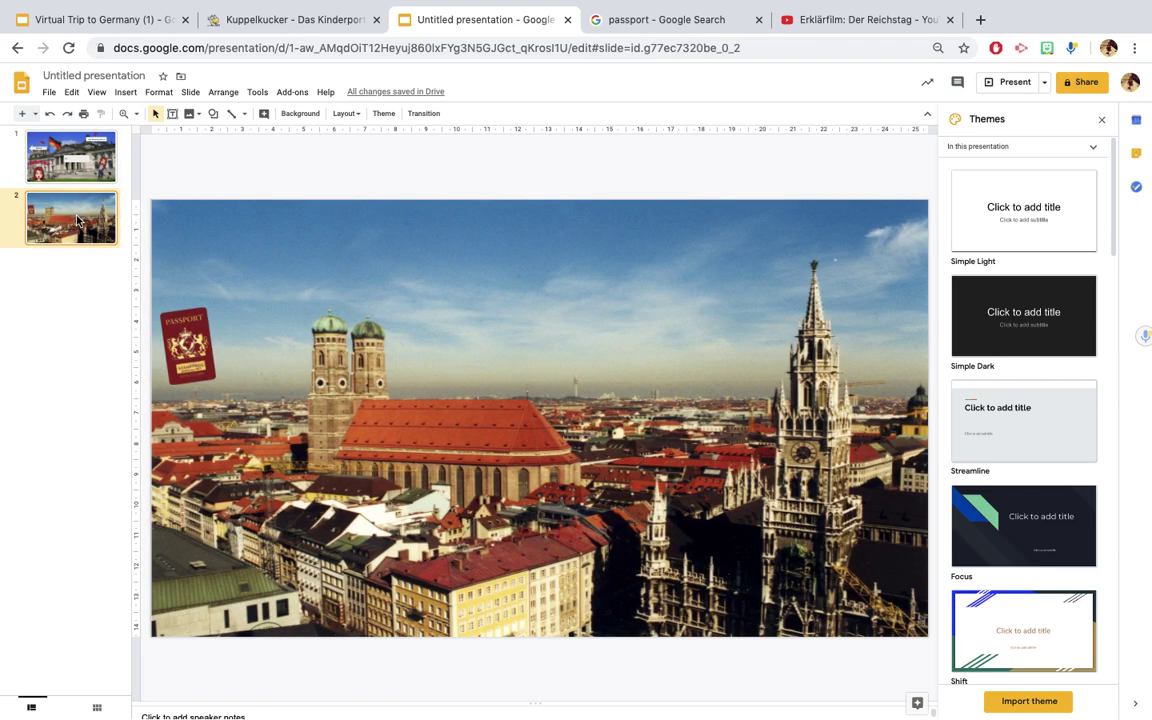
pyautogui.click(57, 158)
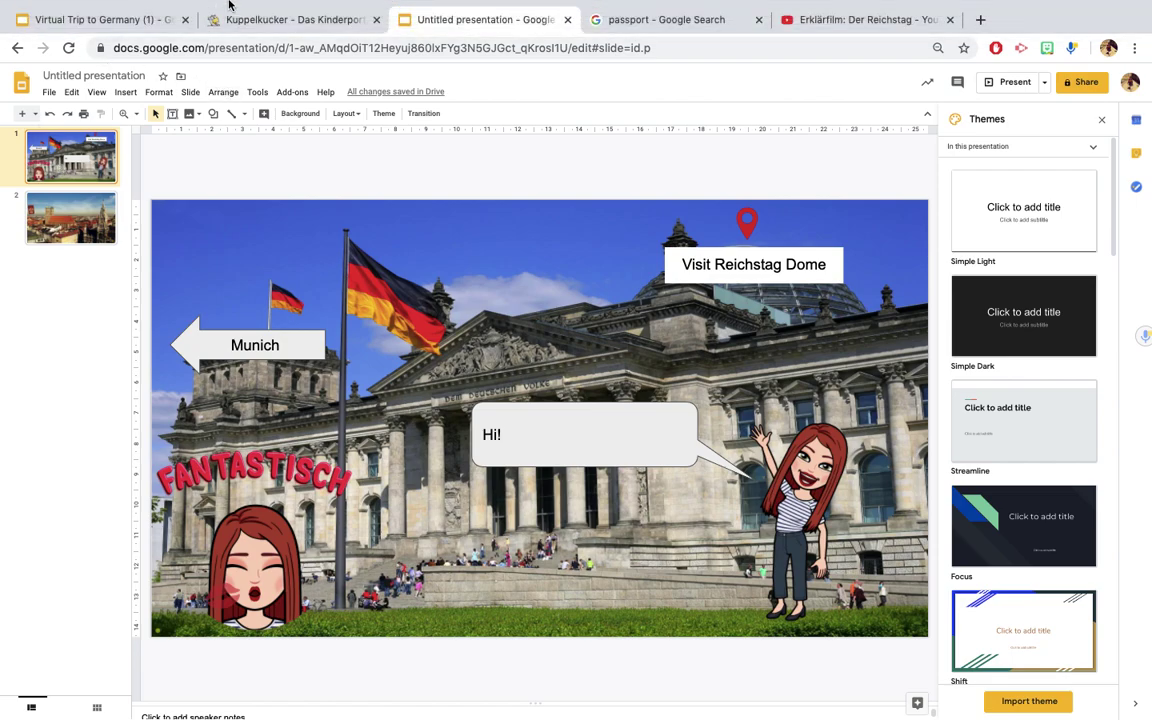
pyautogui.moveTo(656, 5)
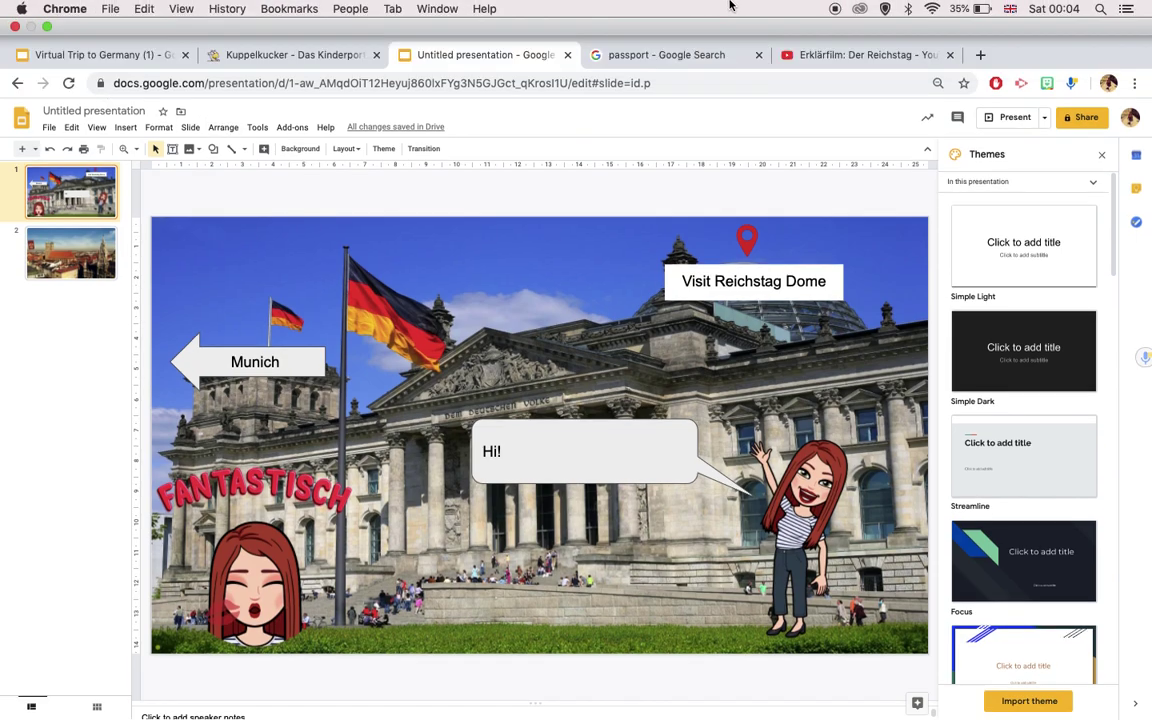
pyautogui.click(835, 10)
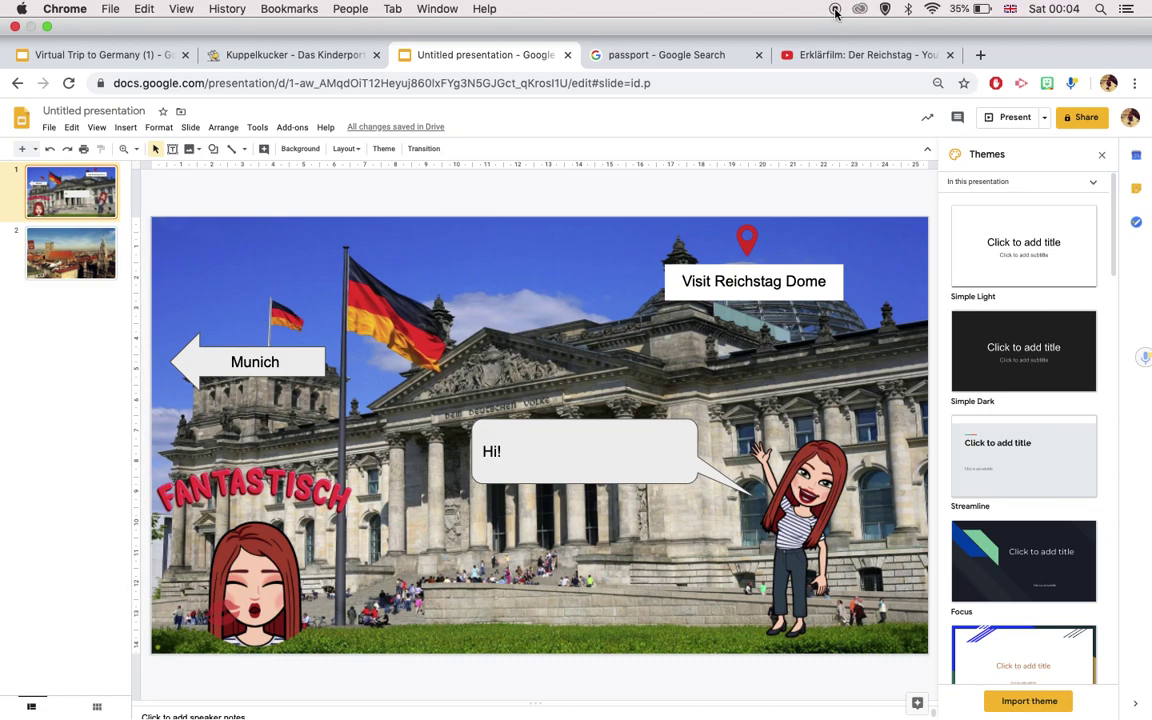